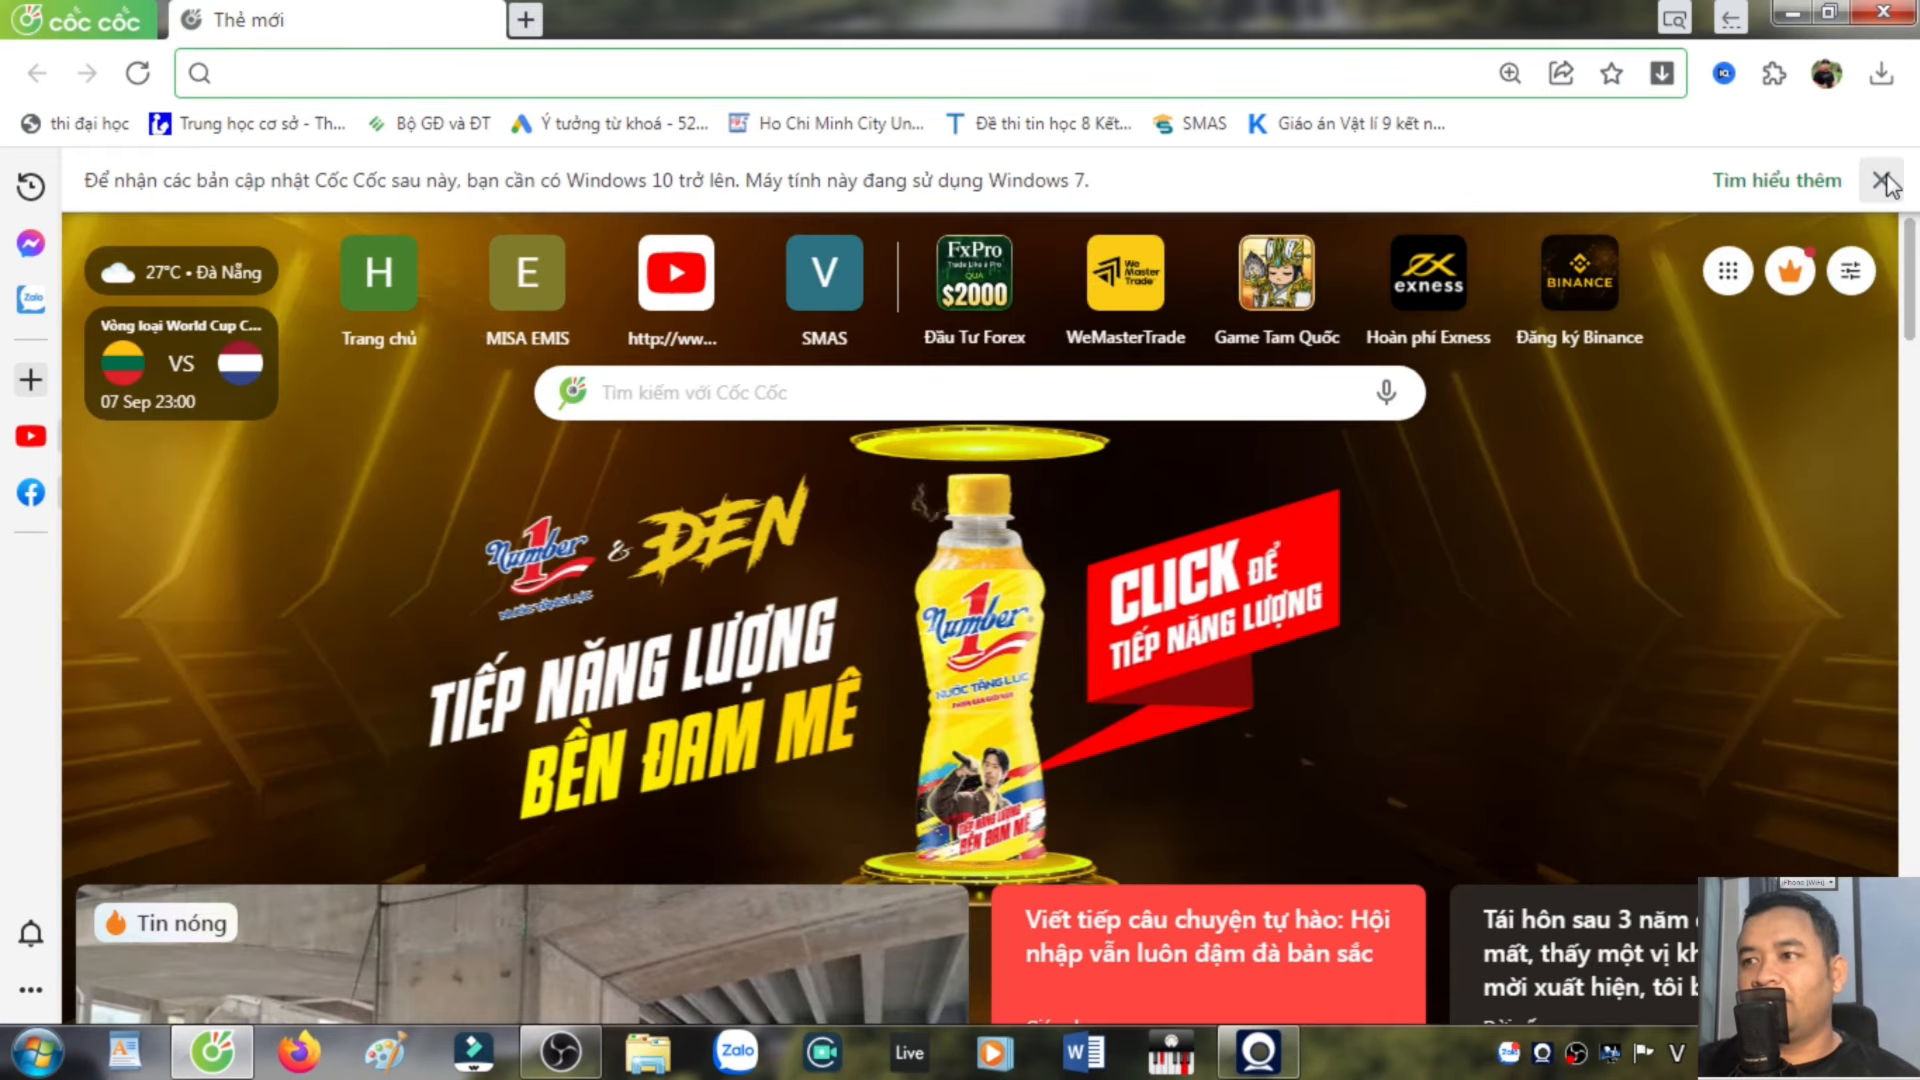
# Dismiss the Windows notice, open the bookmarked SMAS site, sign in with the saved account and close the announcement
pyautogui.click(1882, 181)
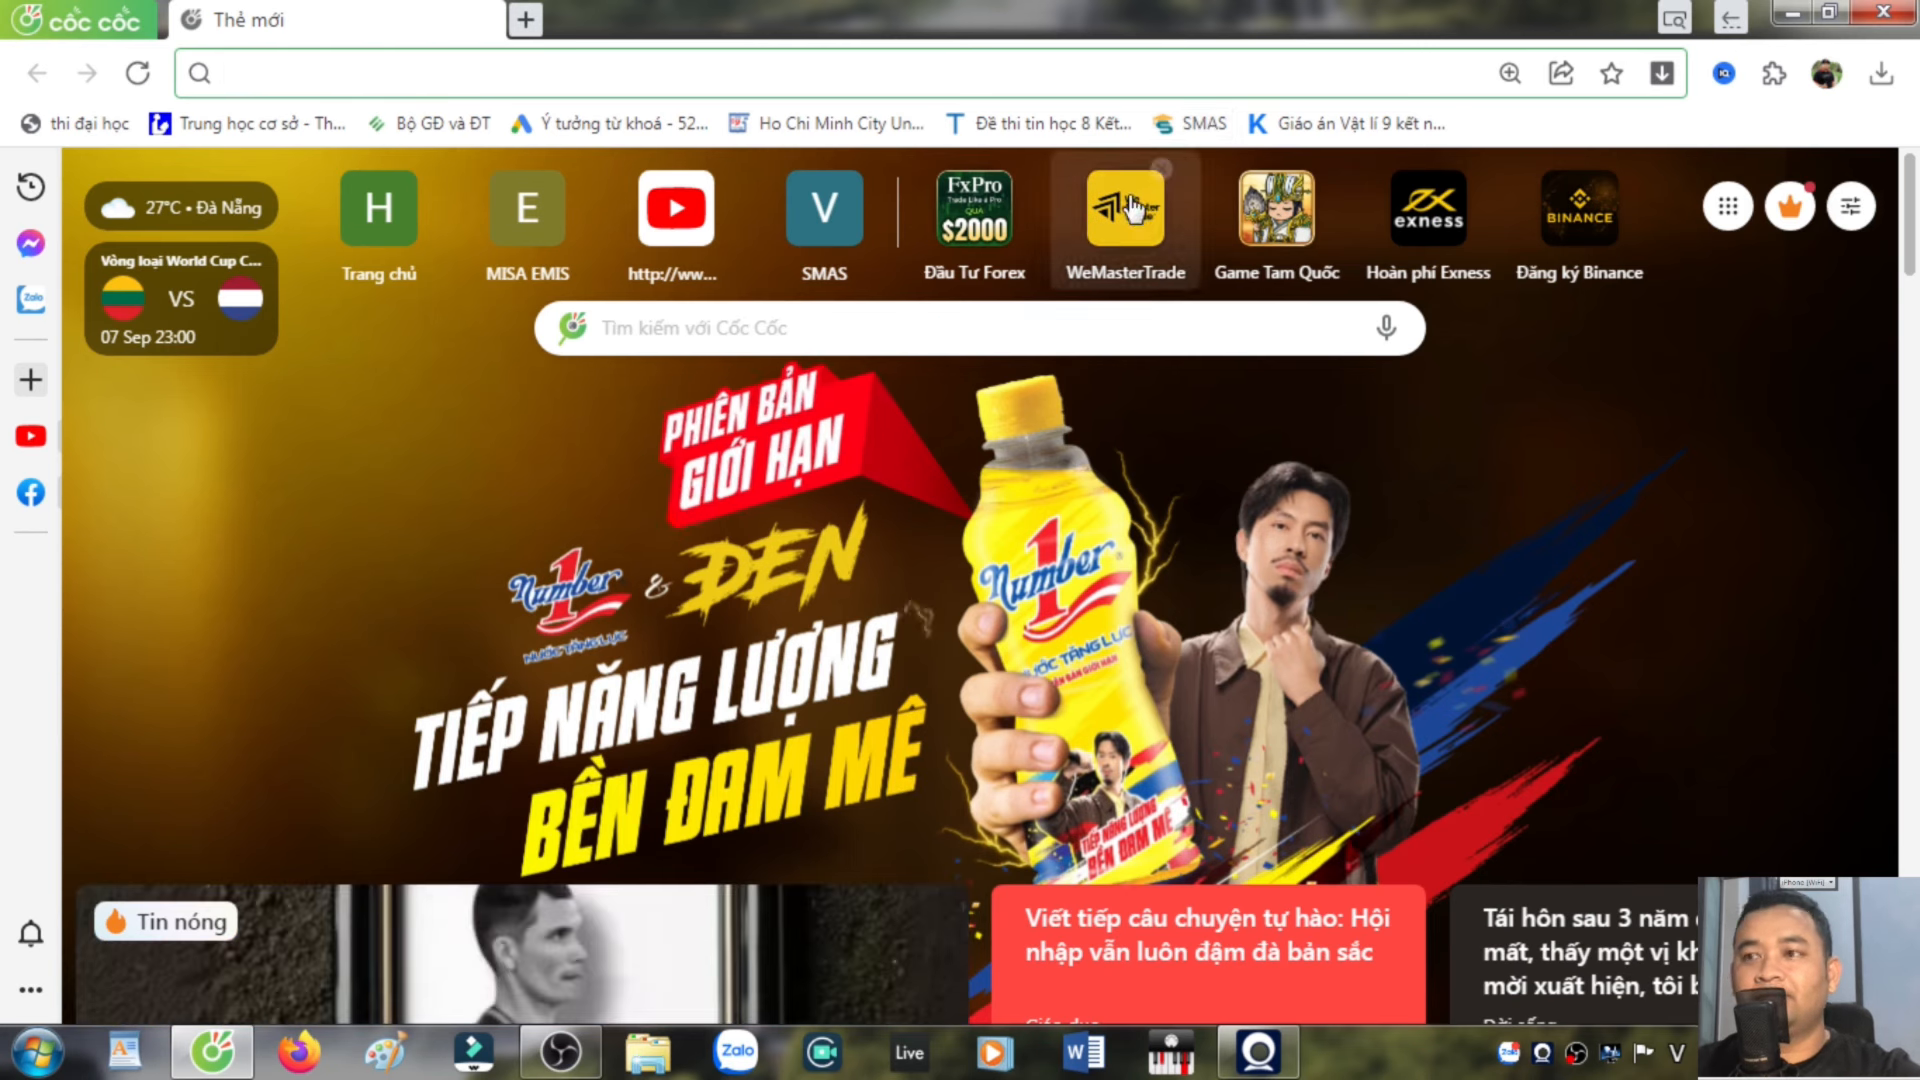
pyautogui.click(1189, 124)
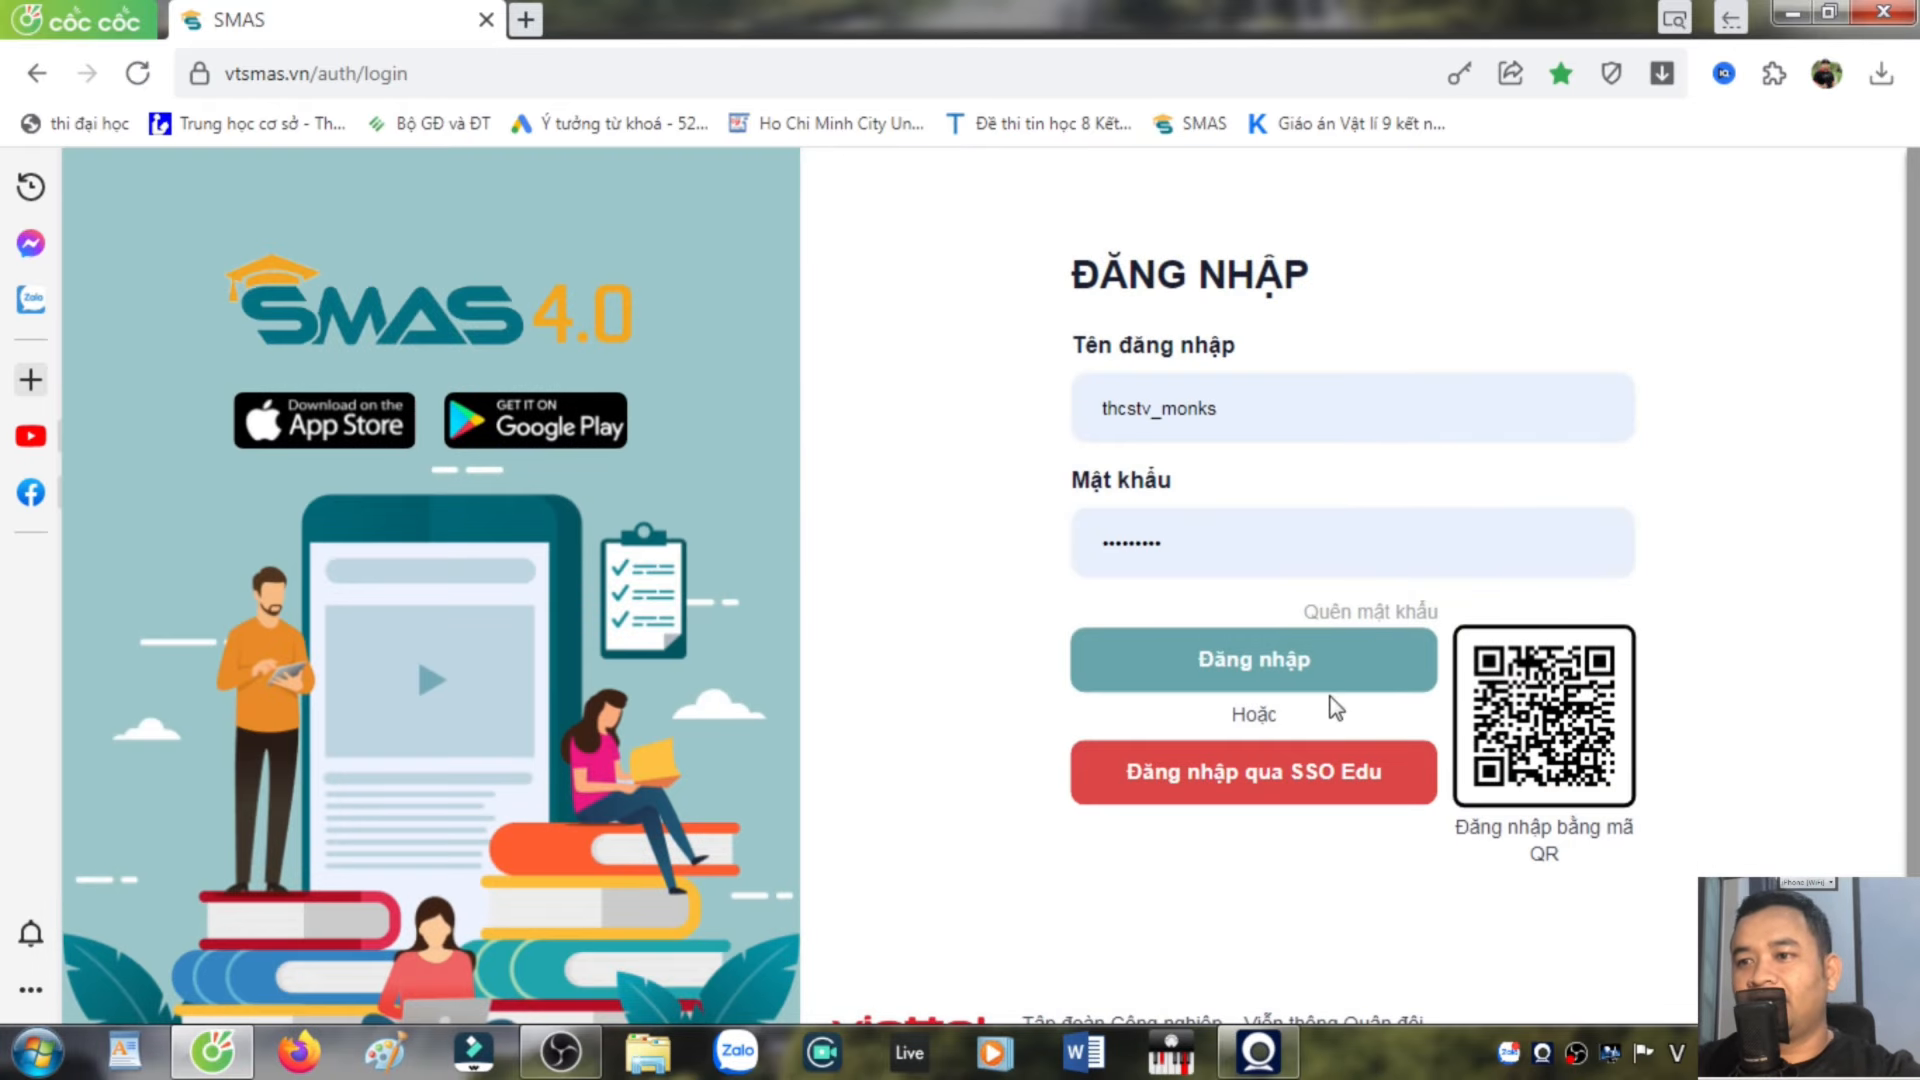
pyautogui.click(1284, 662)
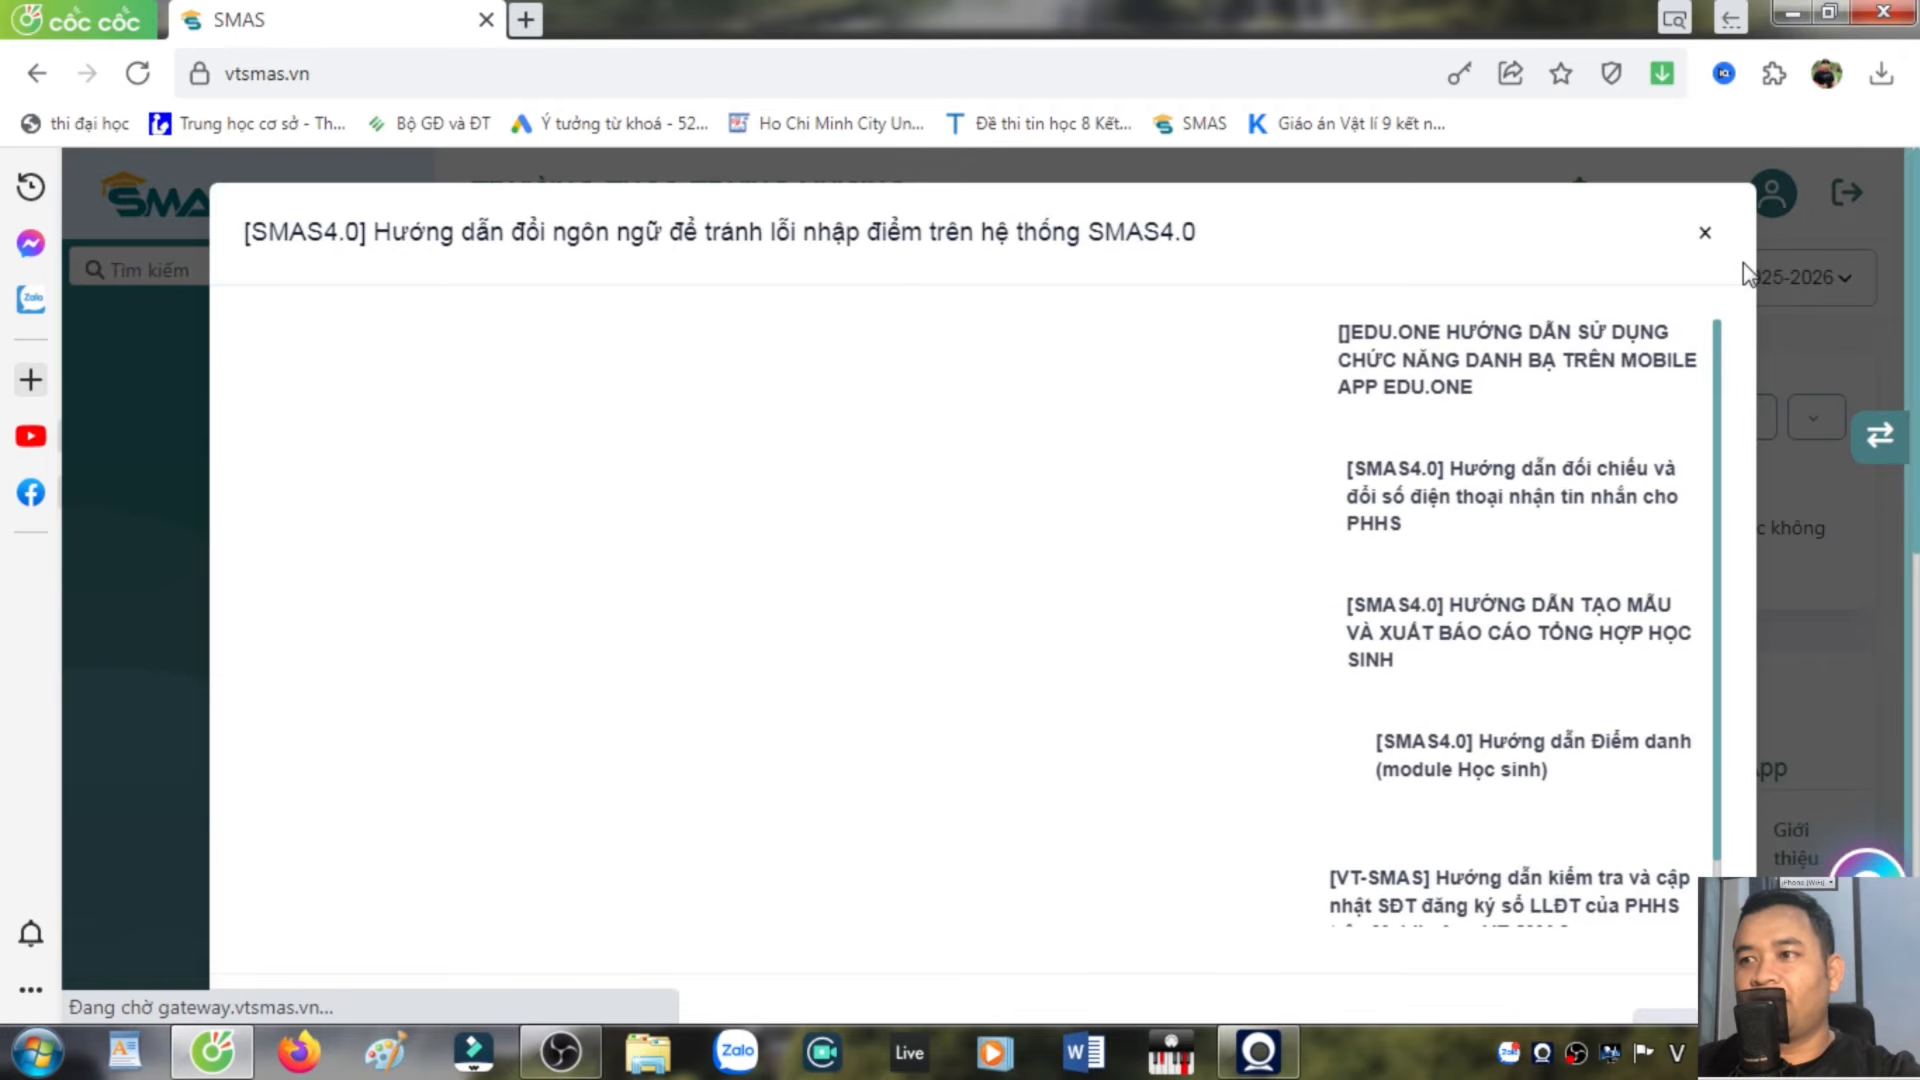
pyautogui.click(1710, 240)
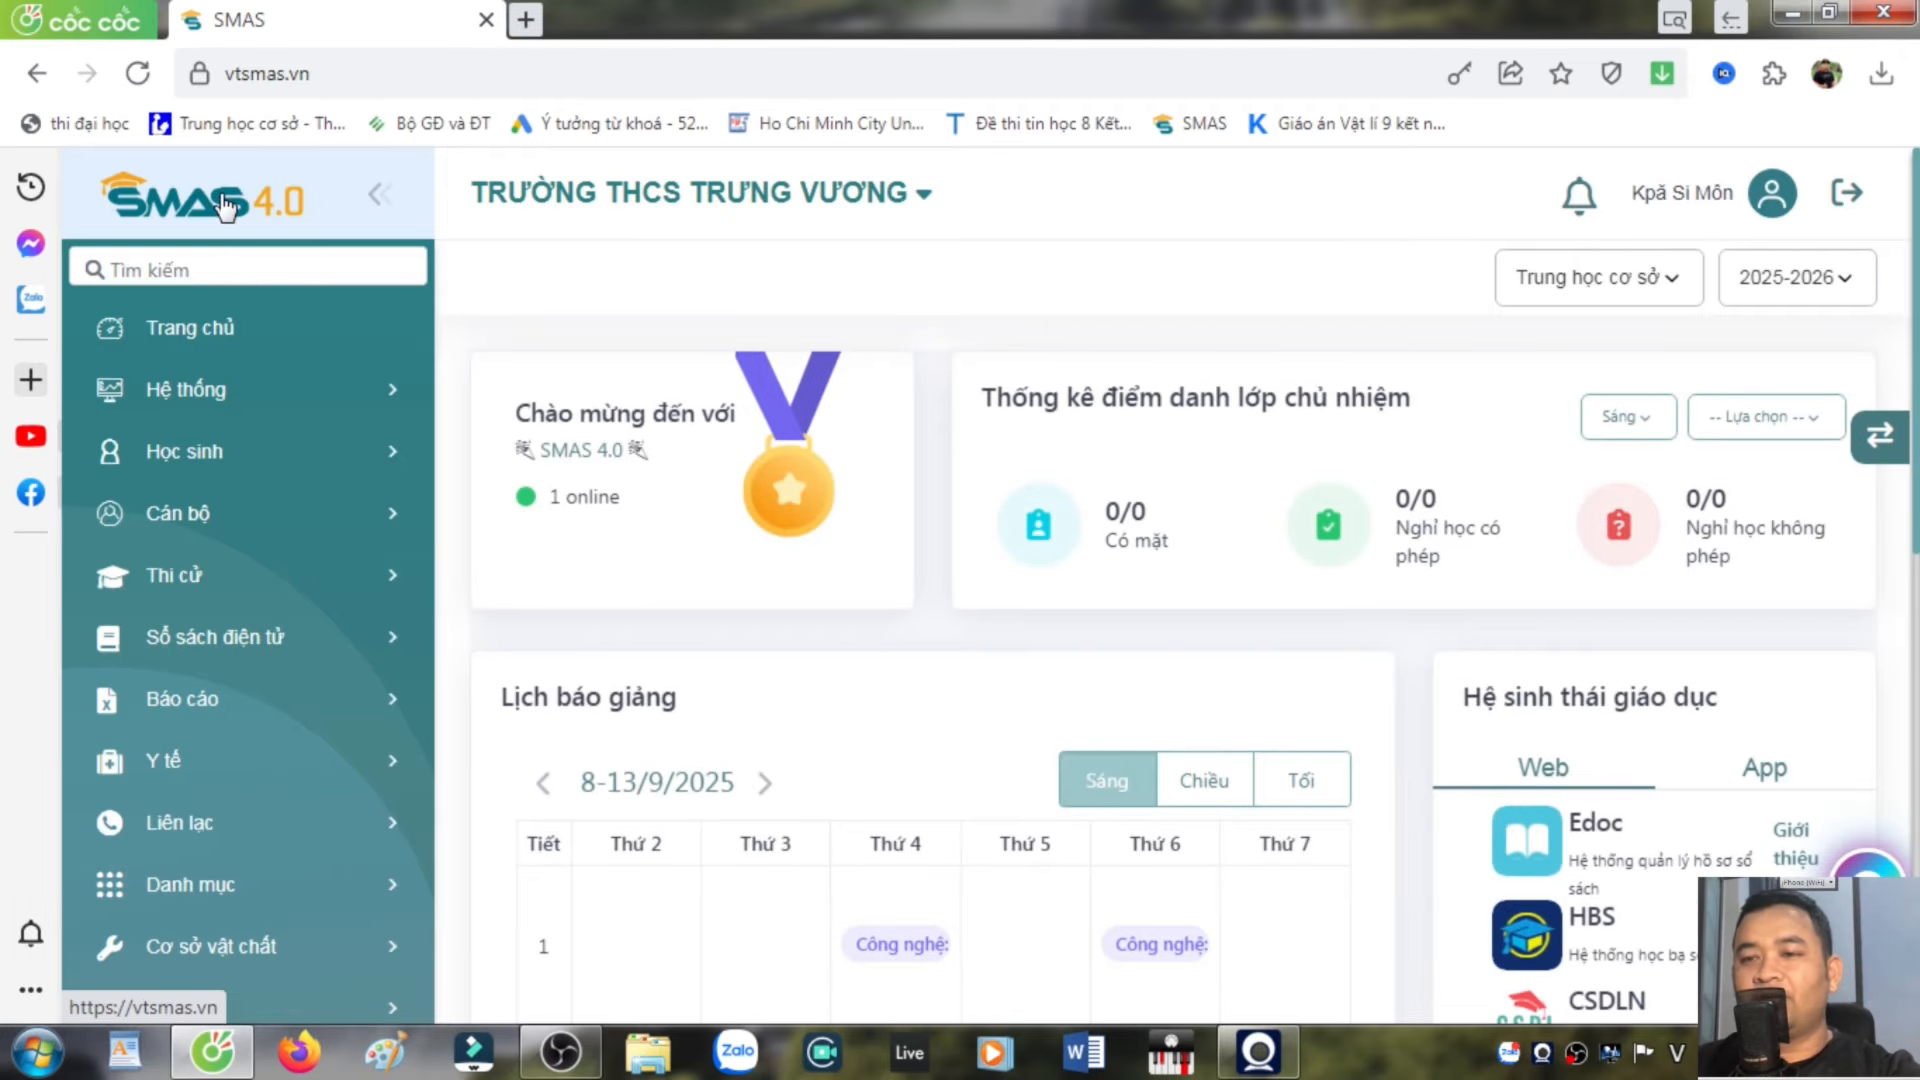
pyautogui.click(180, 200)
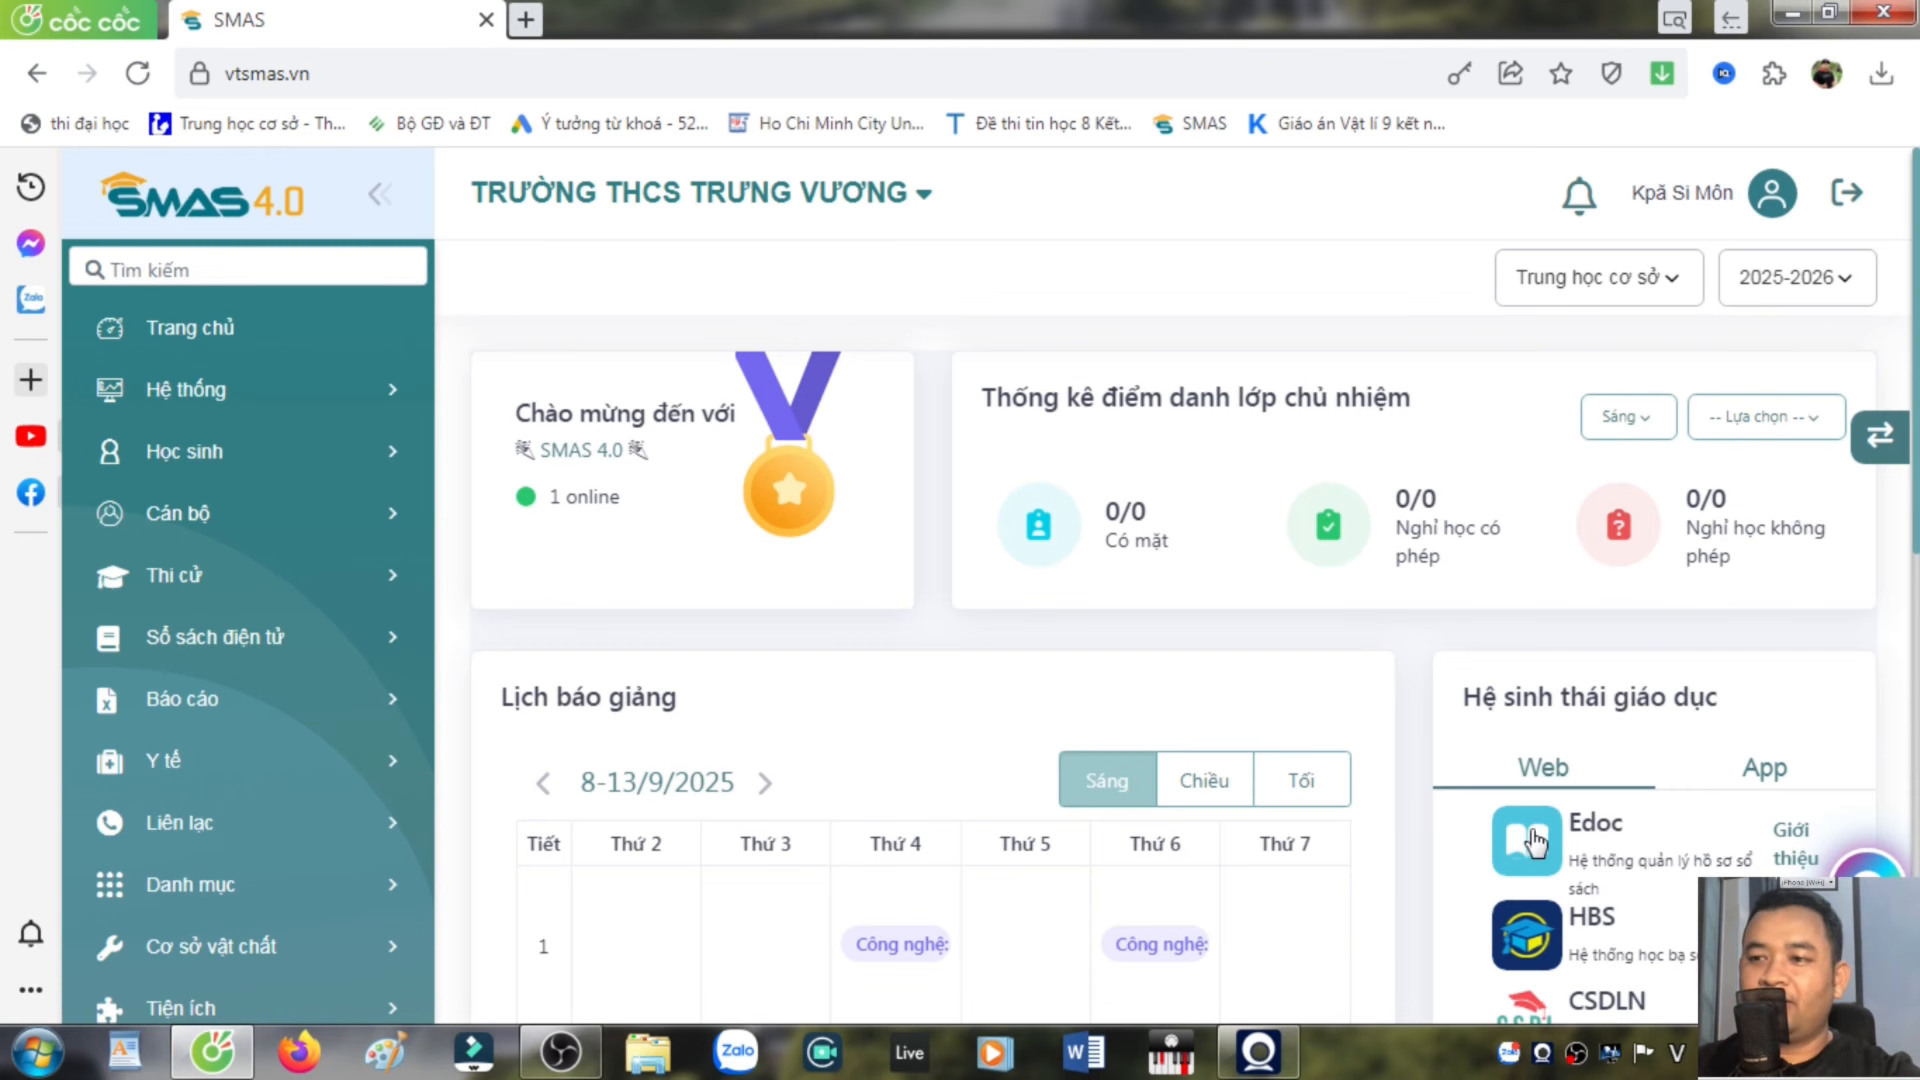
# Open Edoc from the SMAS education ecosystem and go to its books for signing (Sổ trình ký)
pyautogui.click(1531, 840)
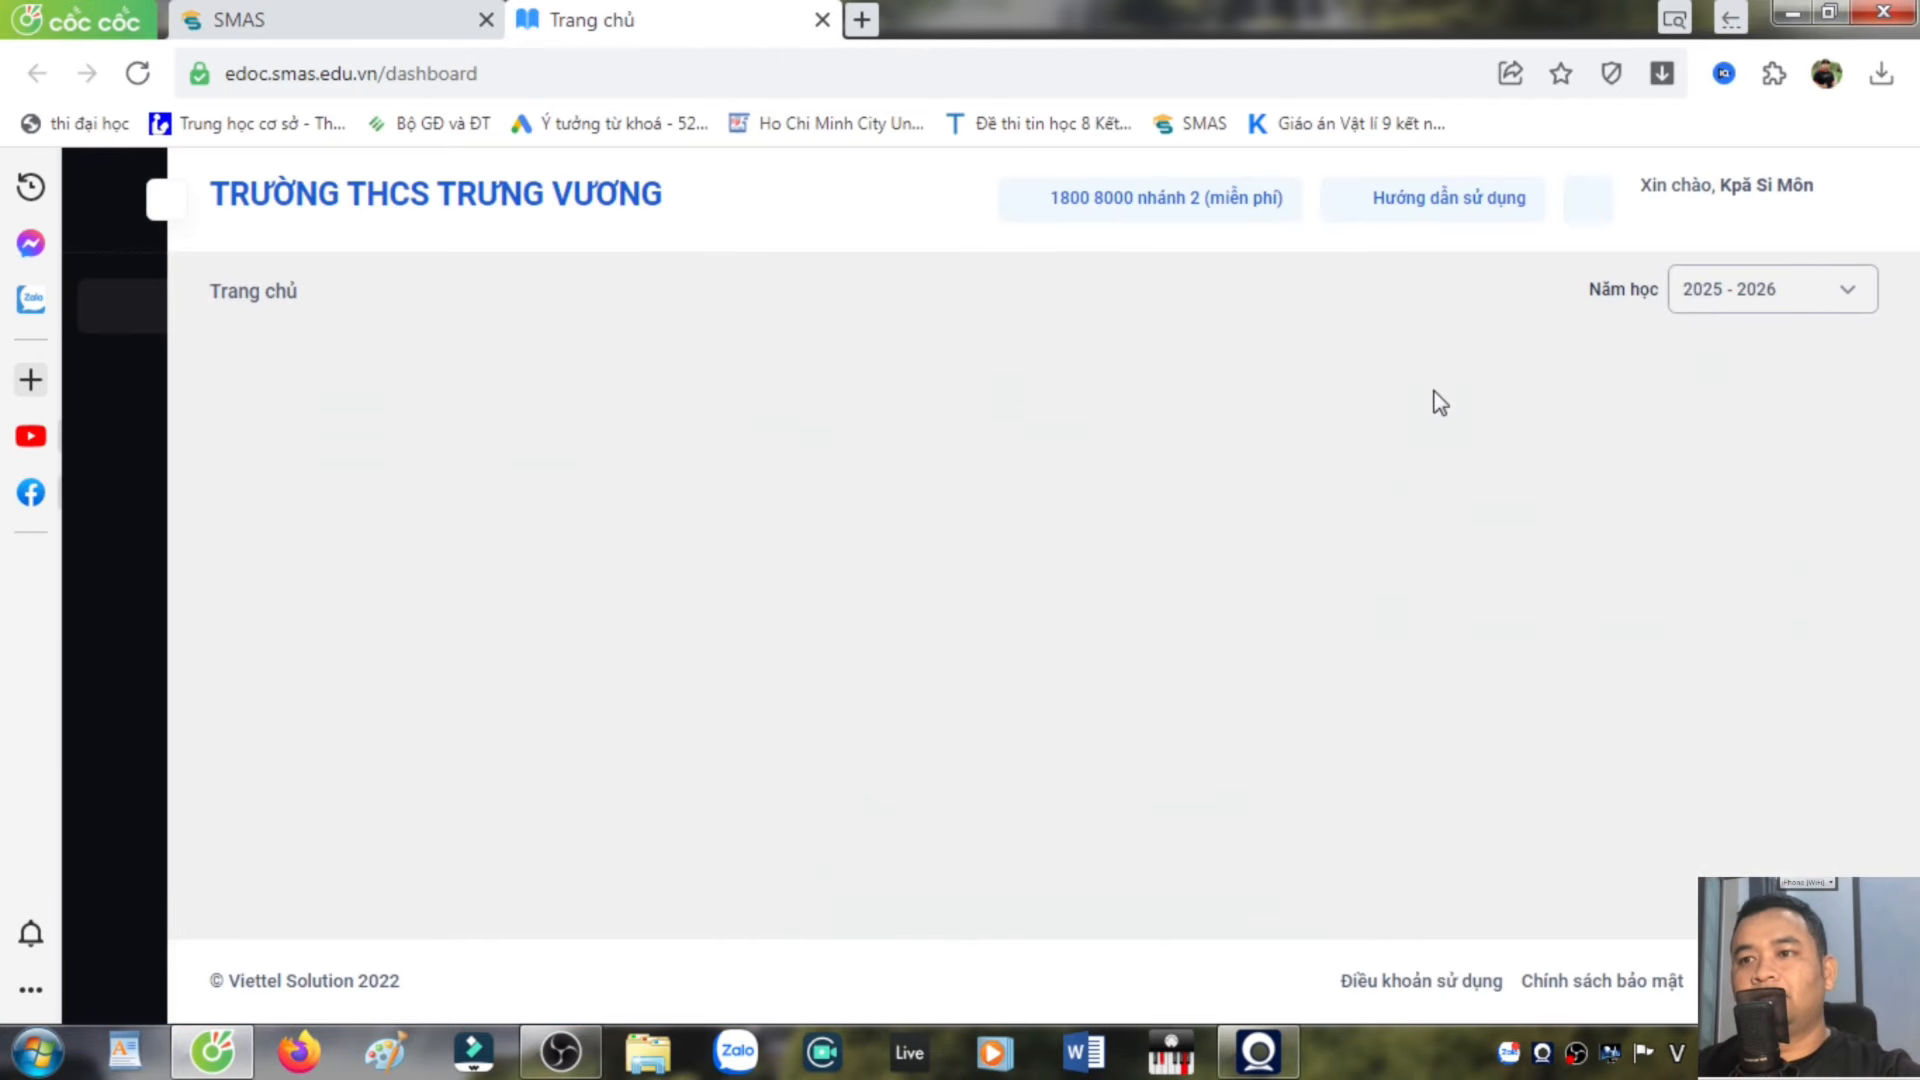
pyautogui.click(1803, 198)
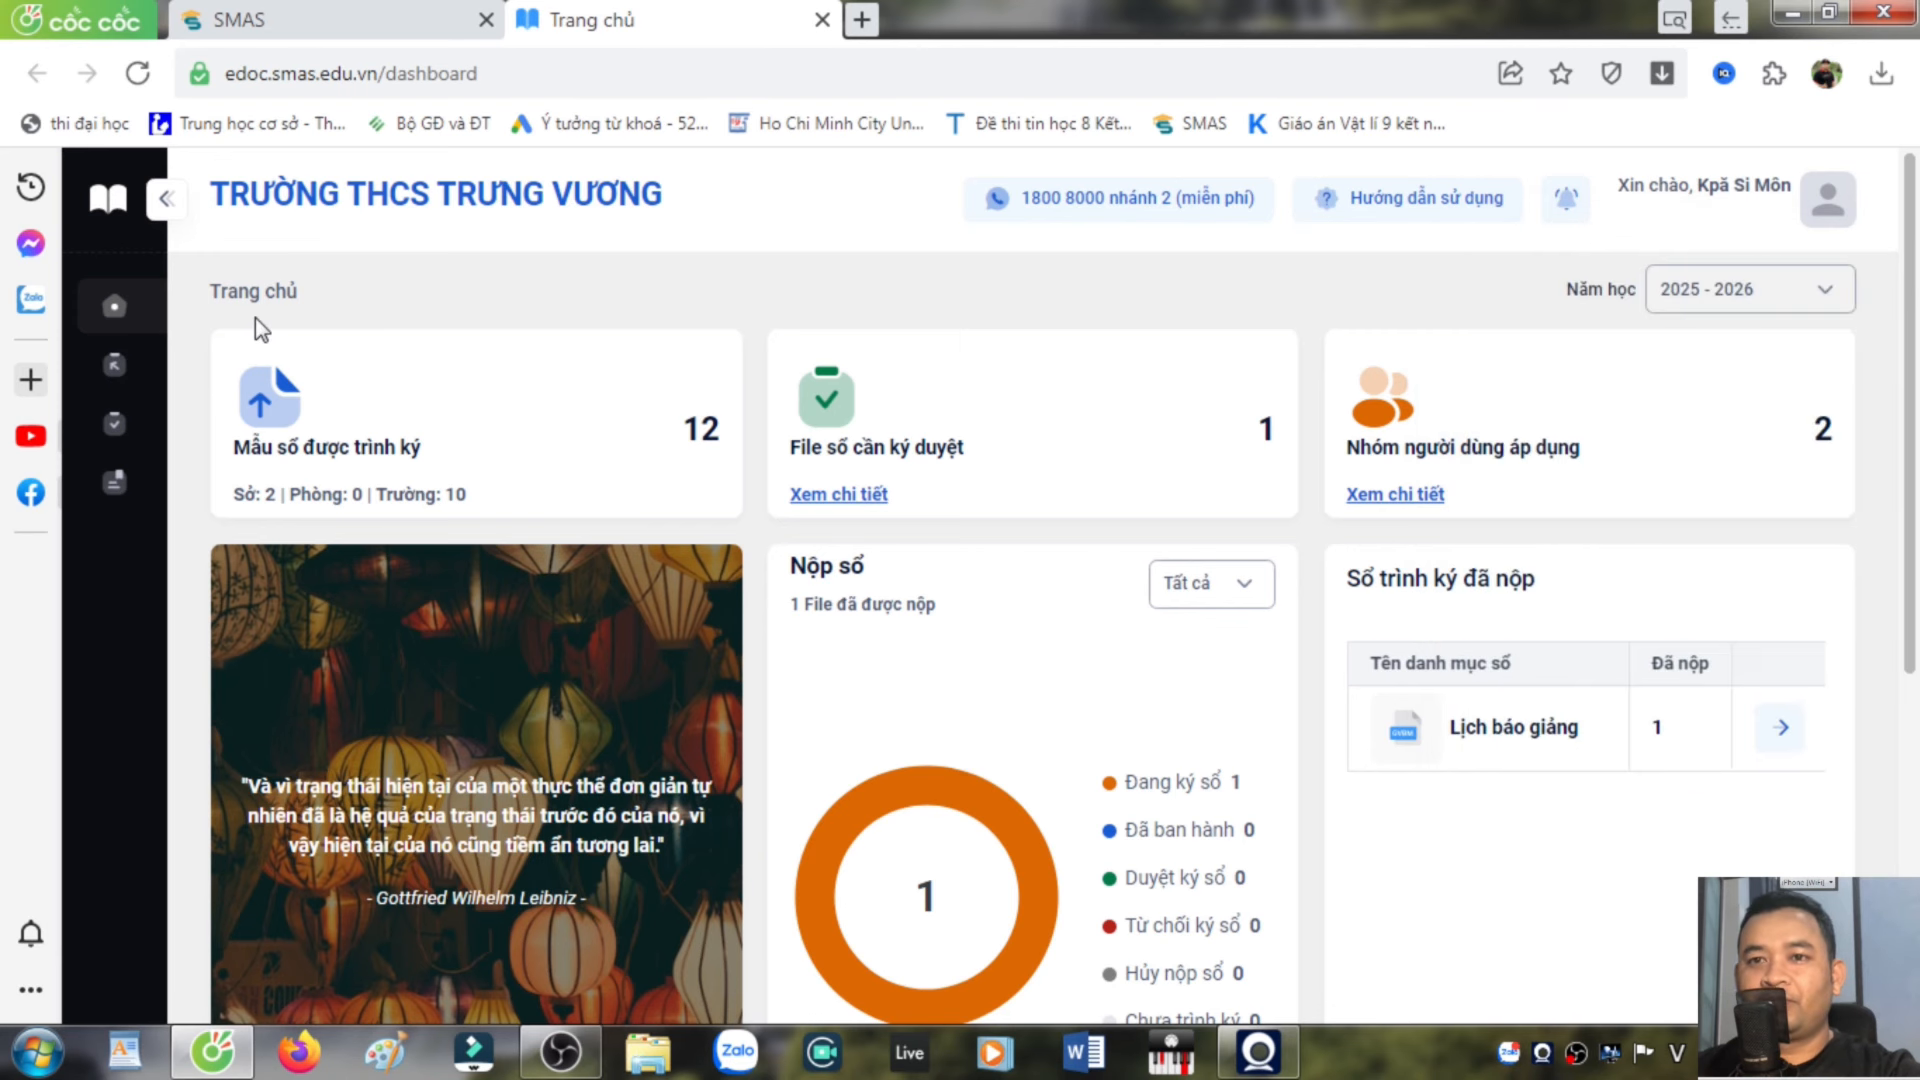
pyautogui.moveTo(64, 308)
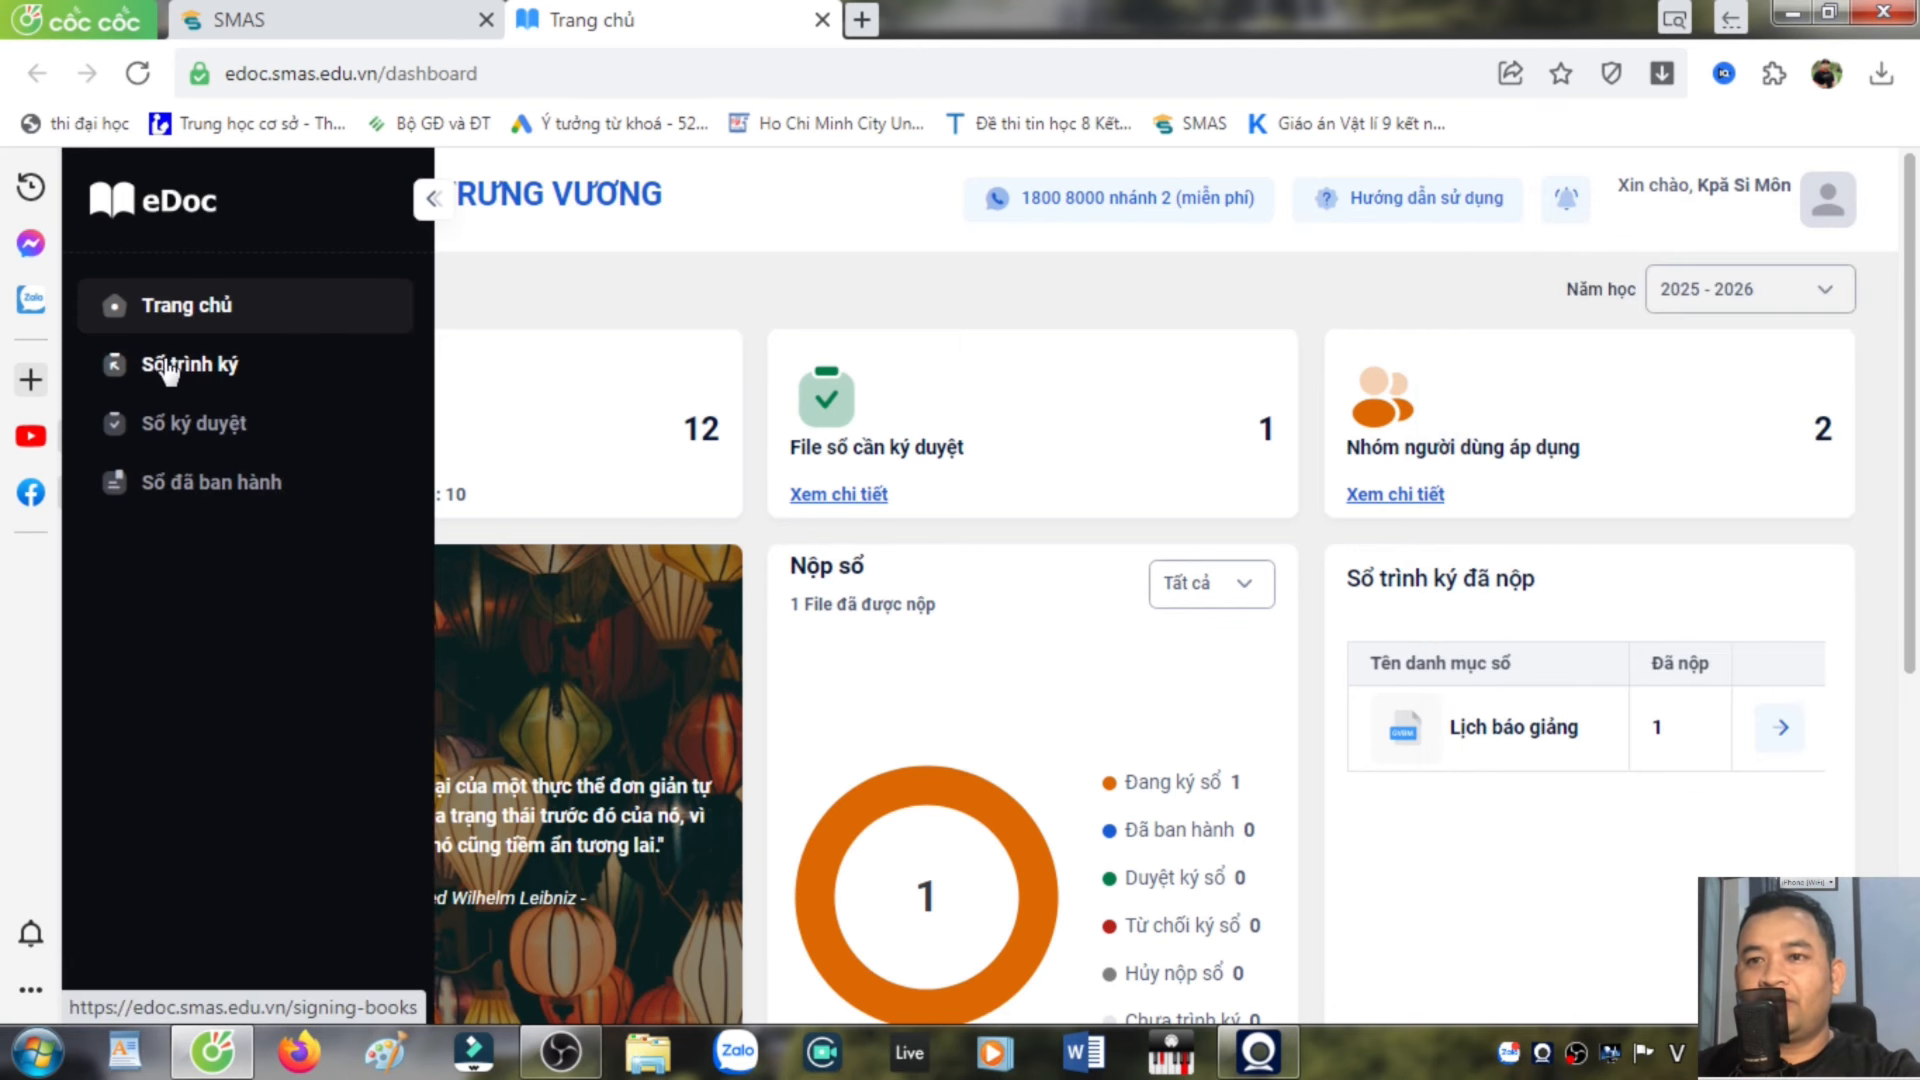
pyautogui.click(203, 366)
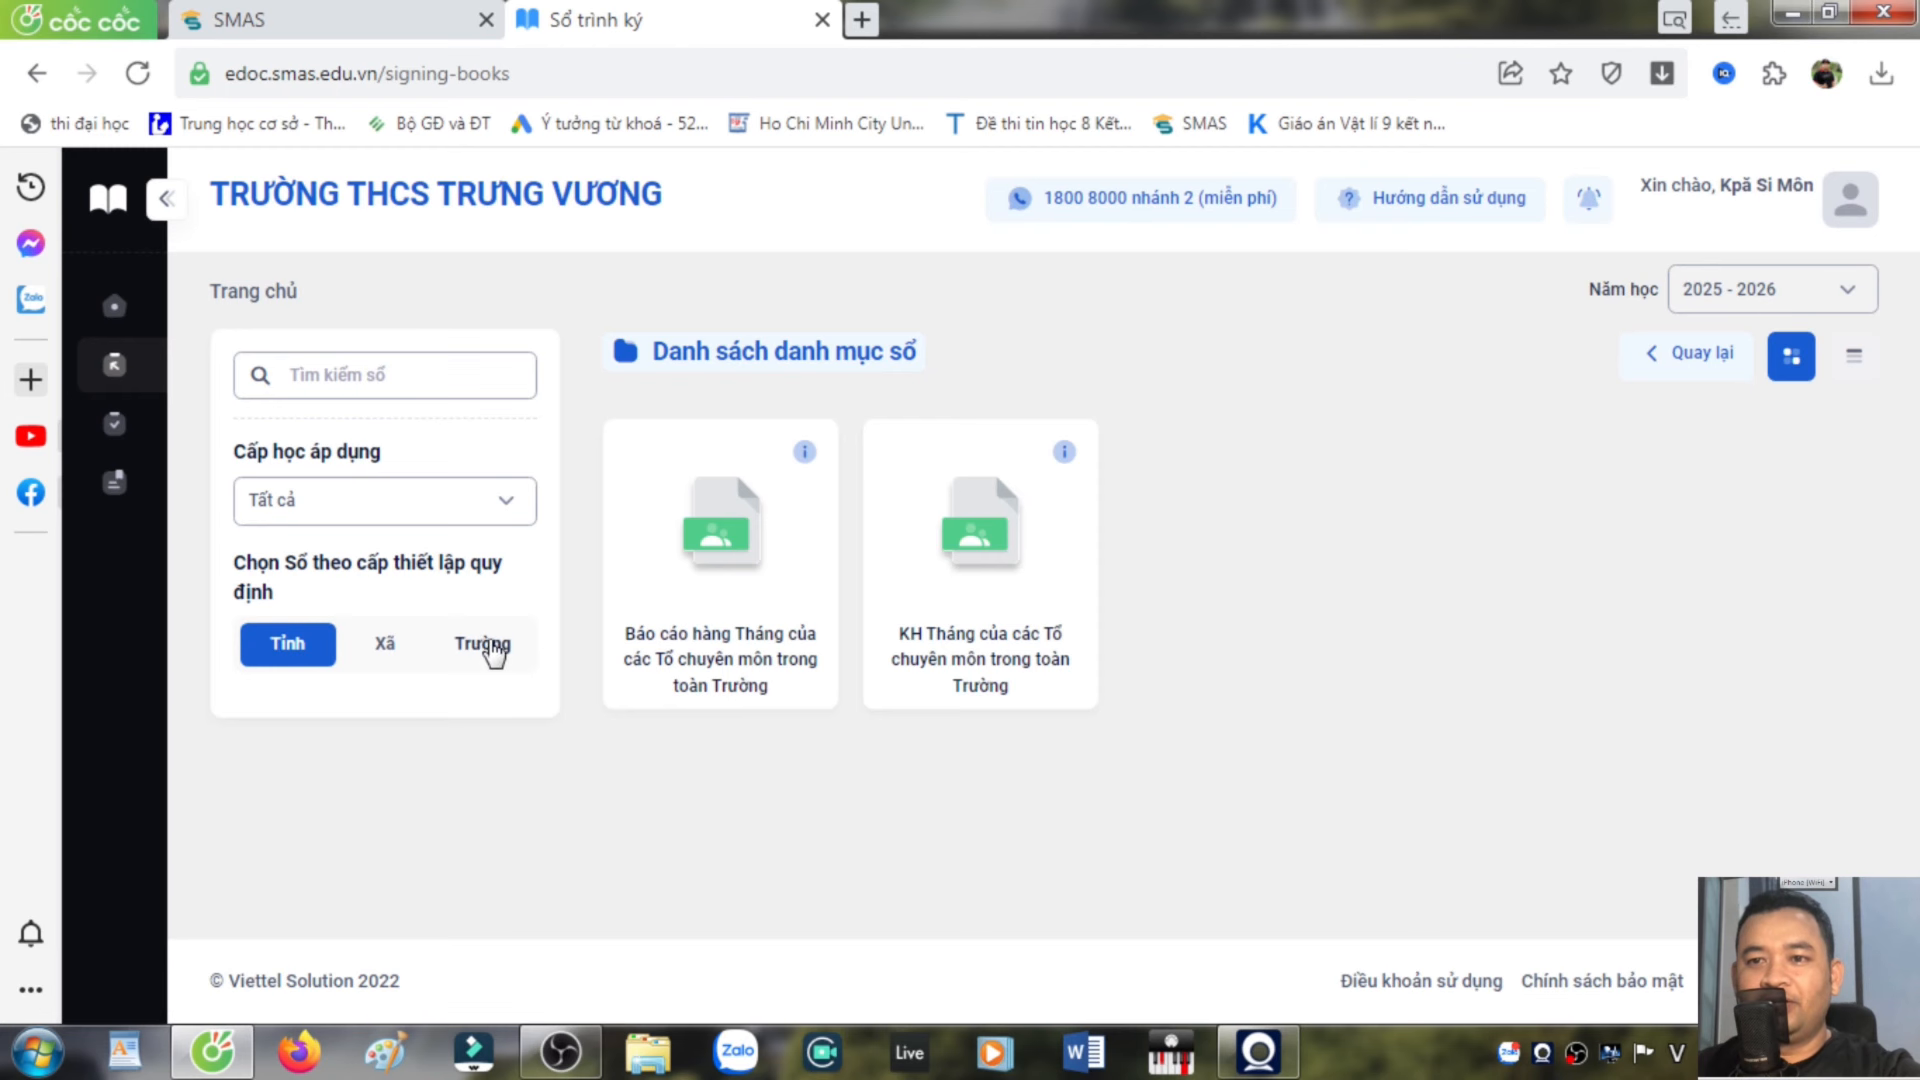
# Show the school-level (Trường) books and open KẾ HOẠCH BAI DẠY NĂM HỌC 2025-2026
pyautogui.click(485, 646)
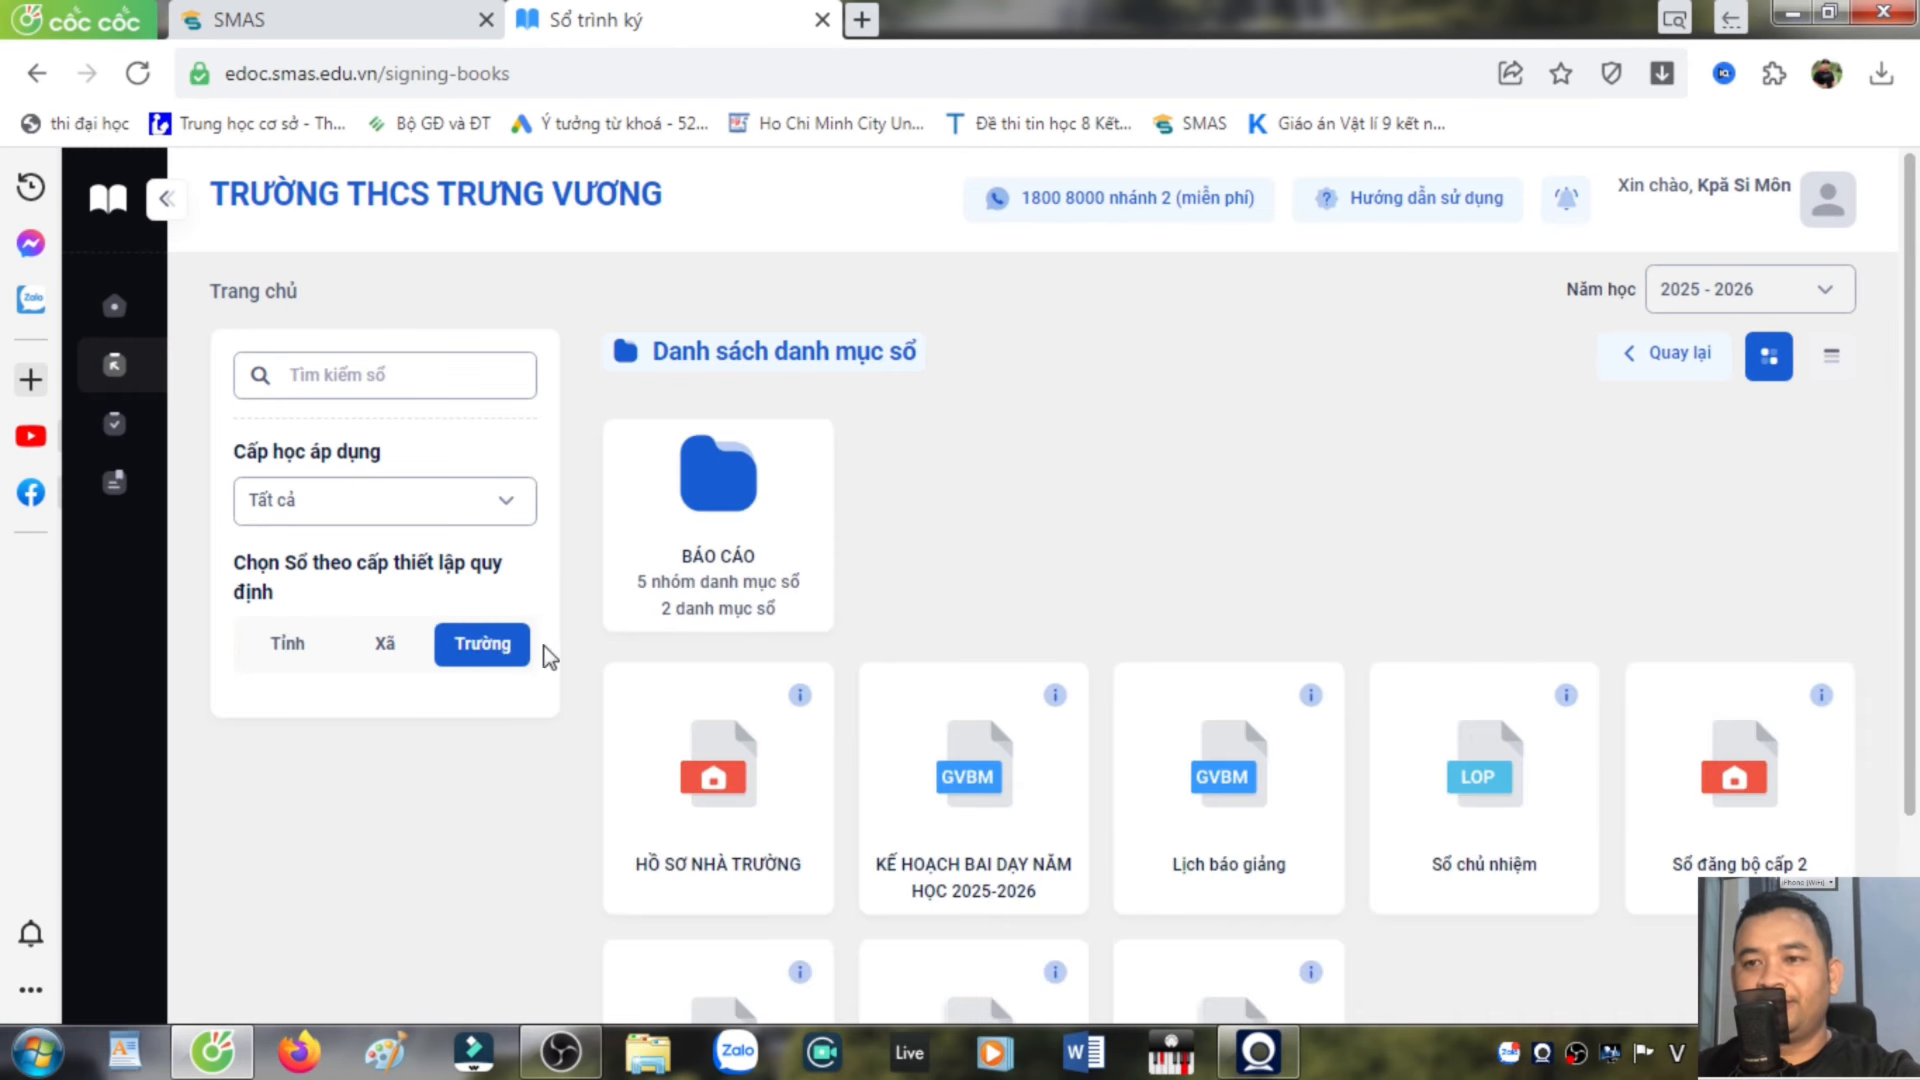
pyautogui.scroll(-1, 1680, 445)
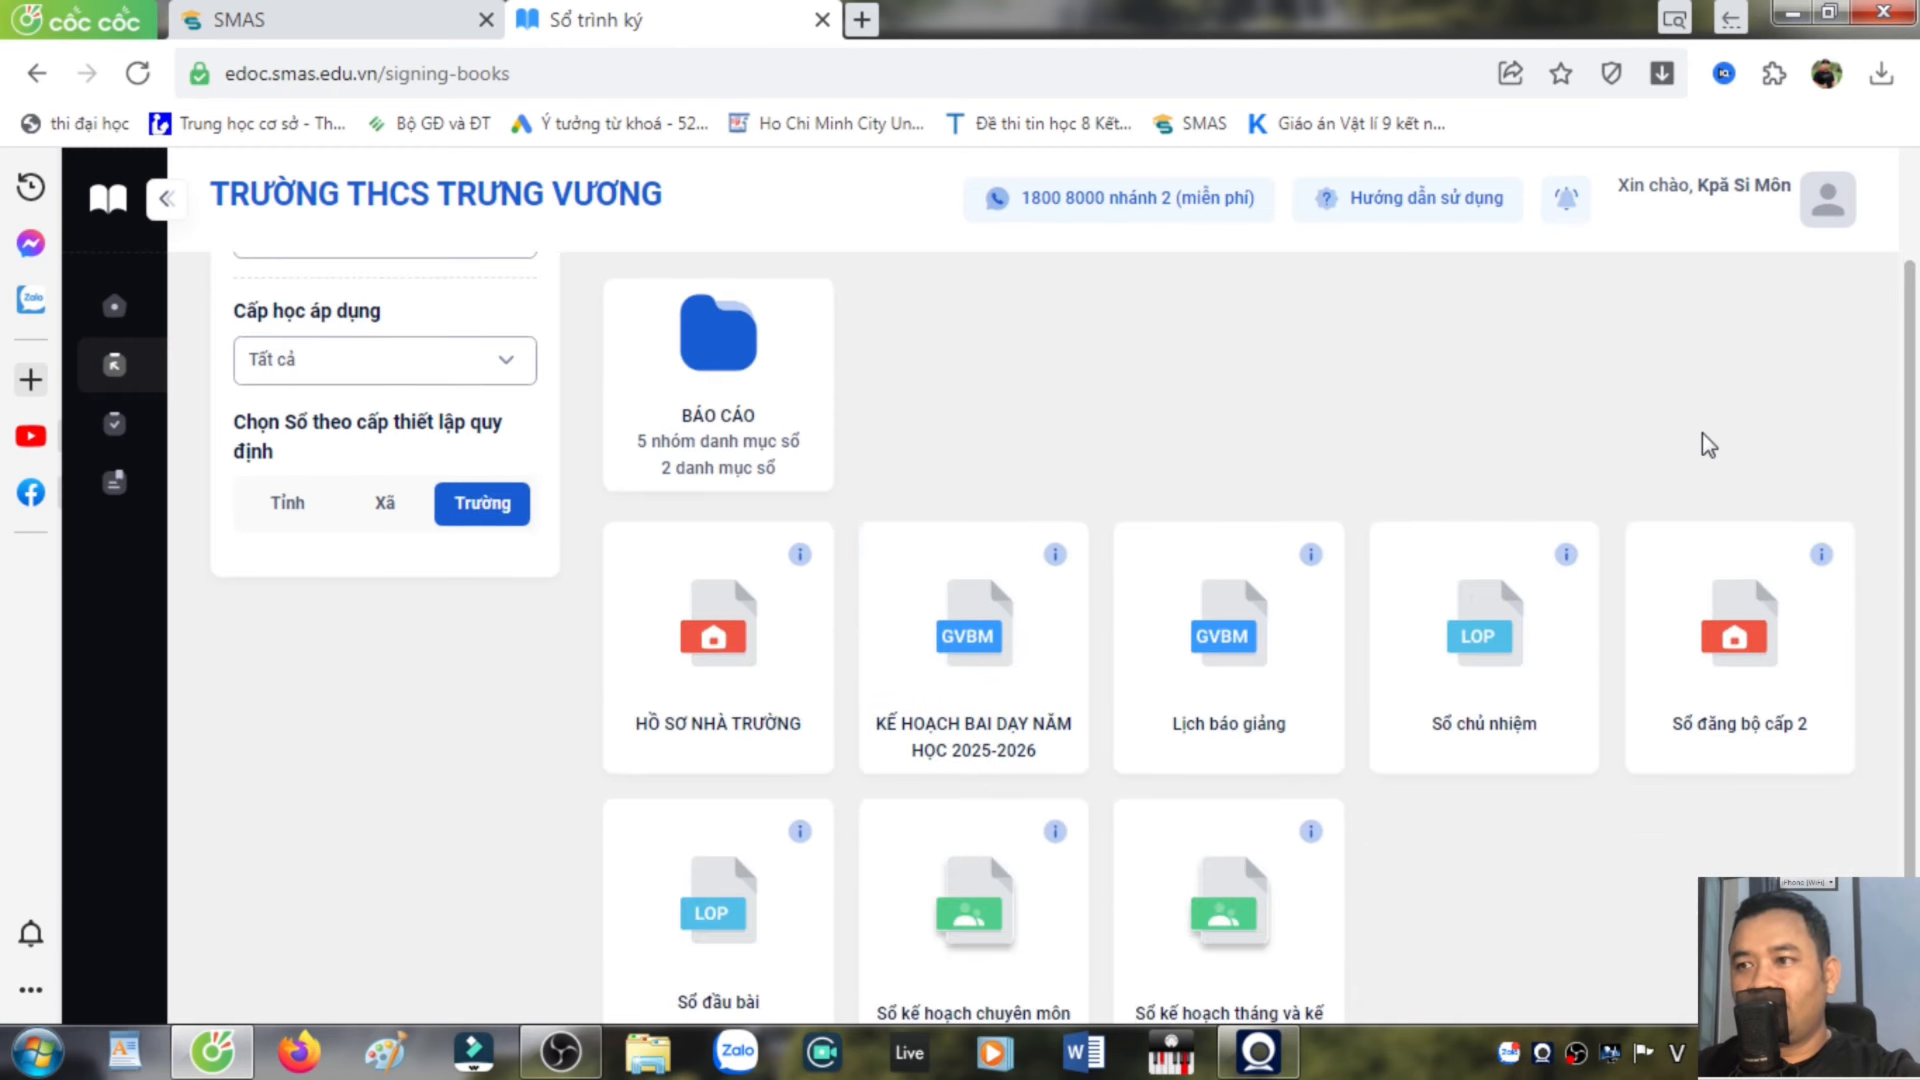
pyautogui.moveTo(1912, 397); pyautogui.dragTo(1915, 505)
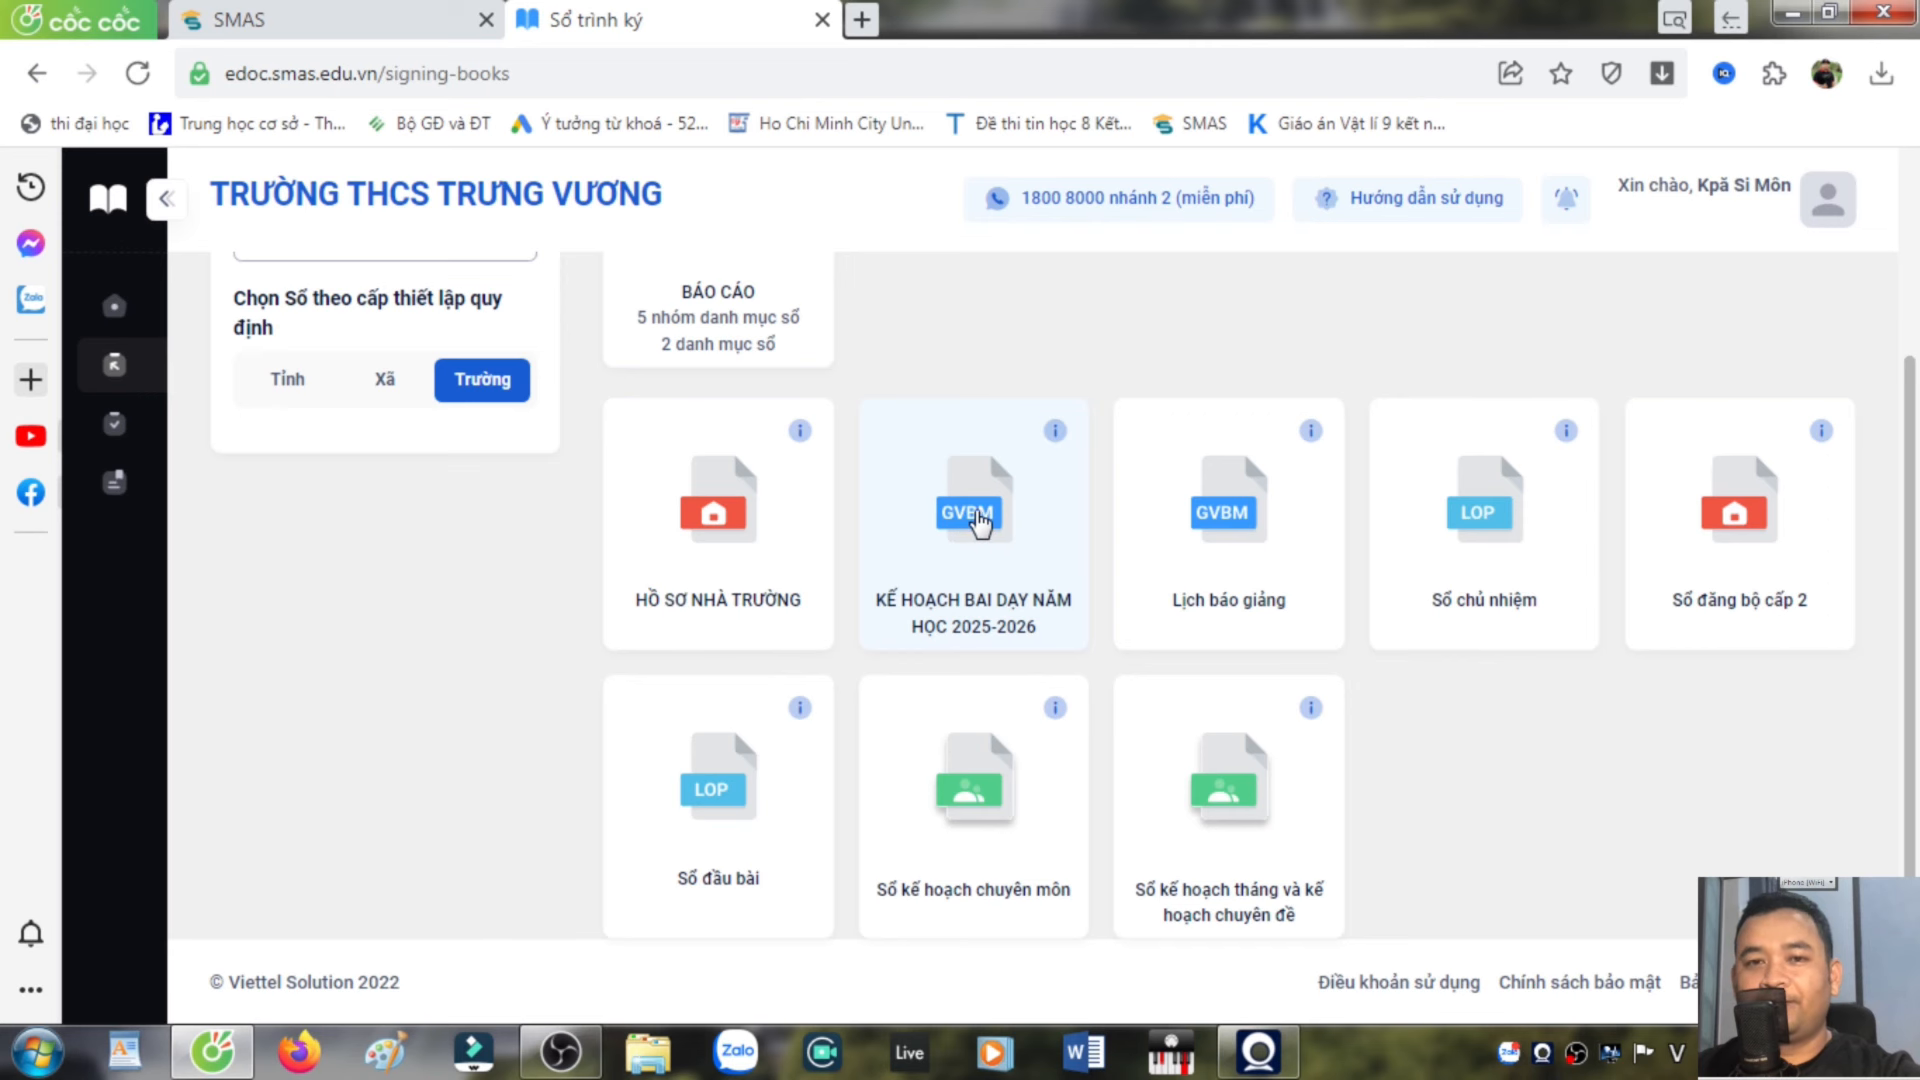
pyautogui.click(978, 518)
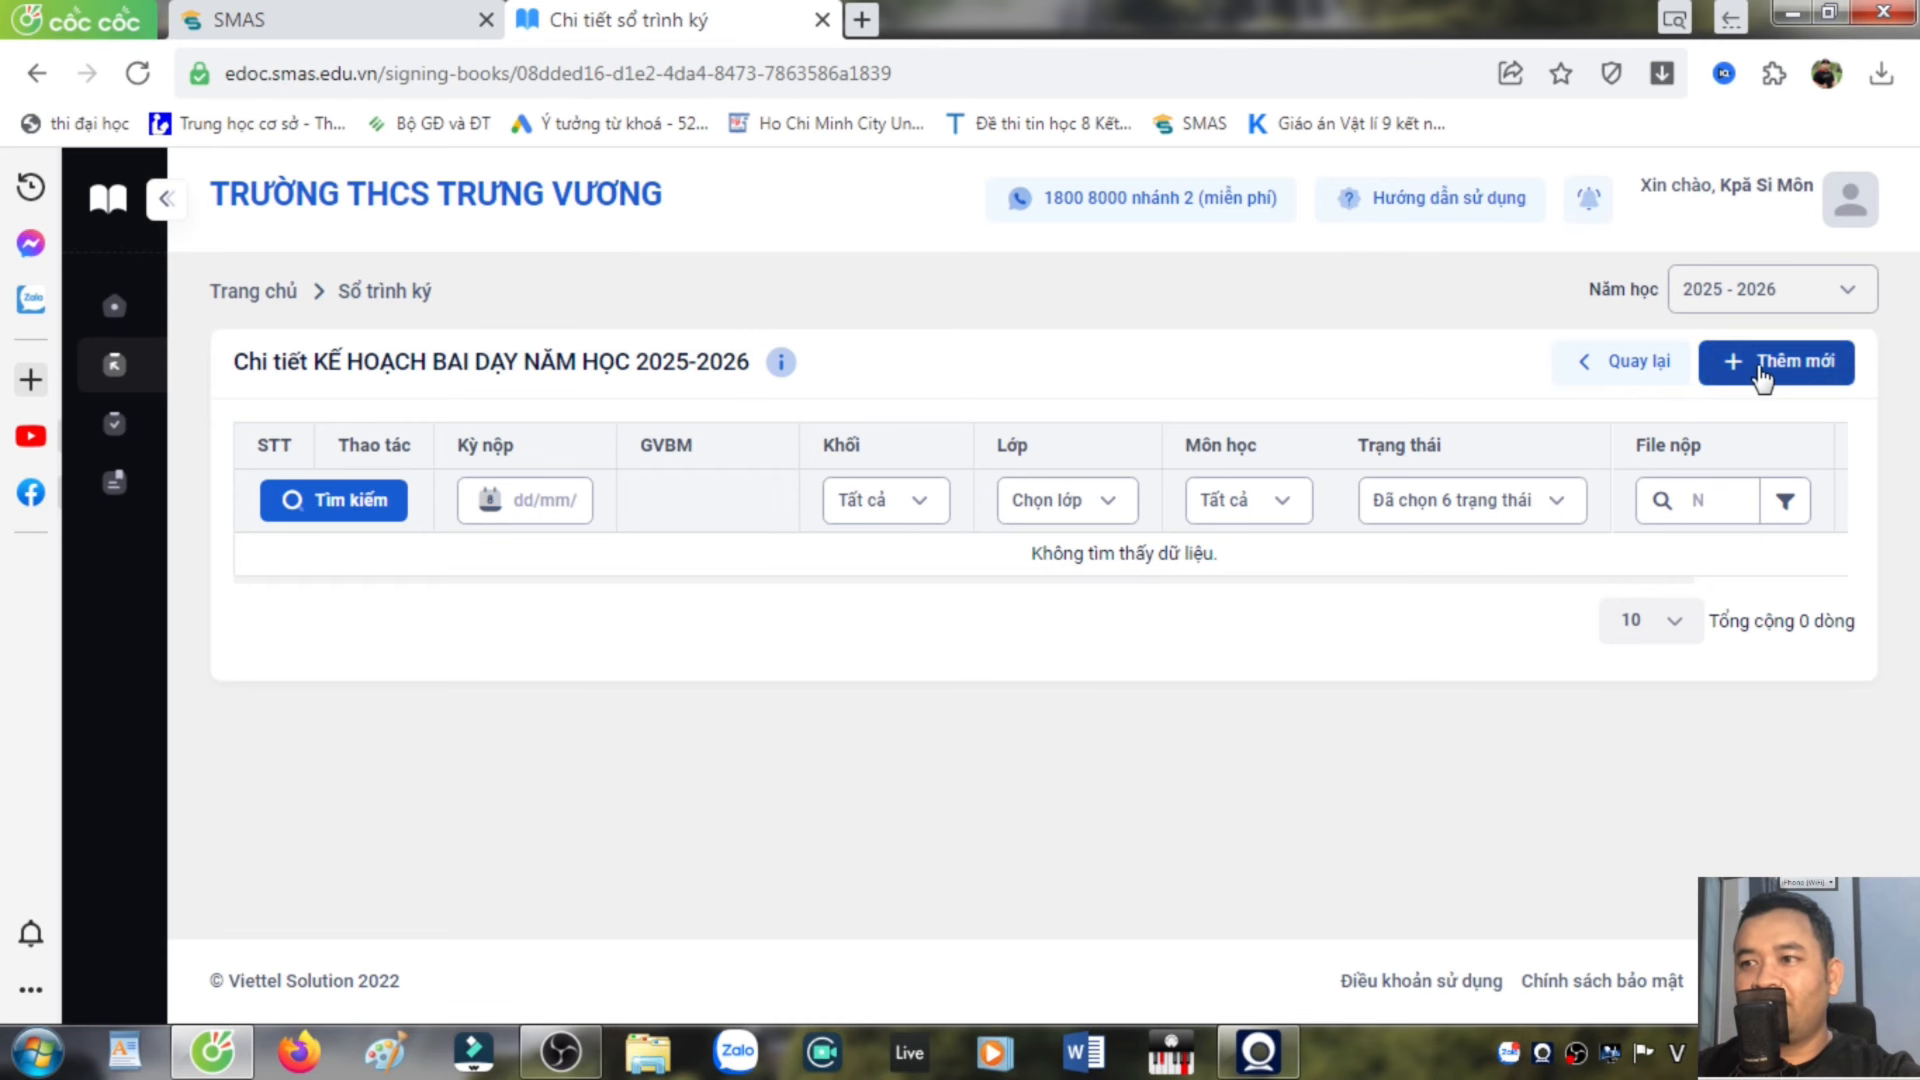
pyautogui.click(1838, 300)
pyautogui.click(1632, 429)
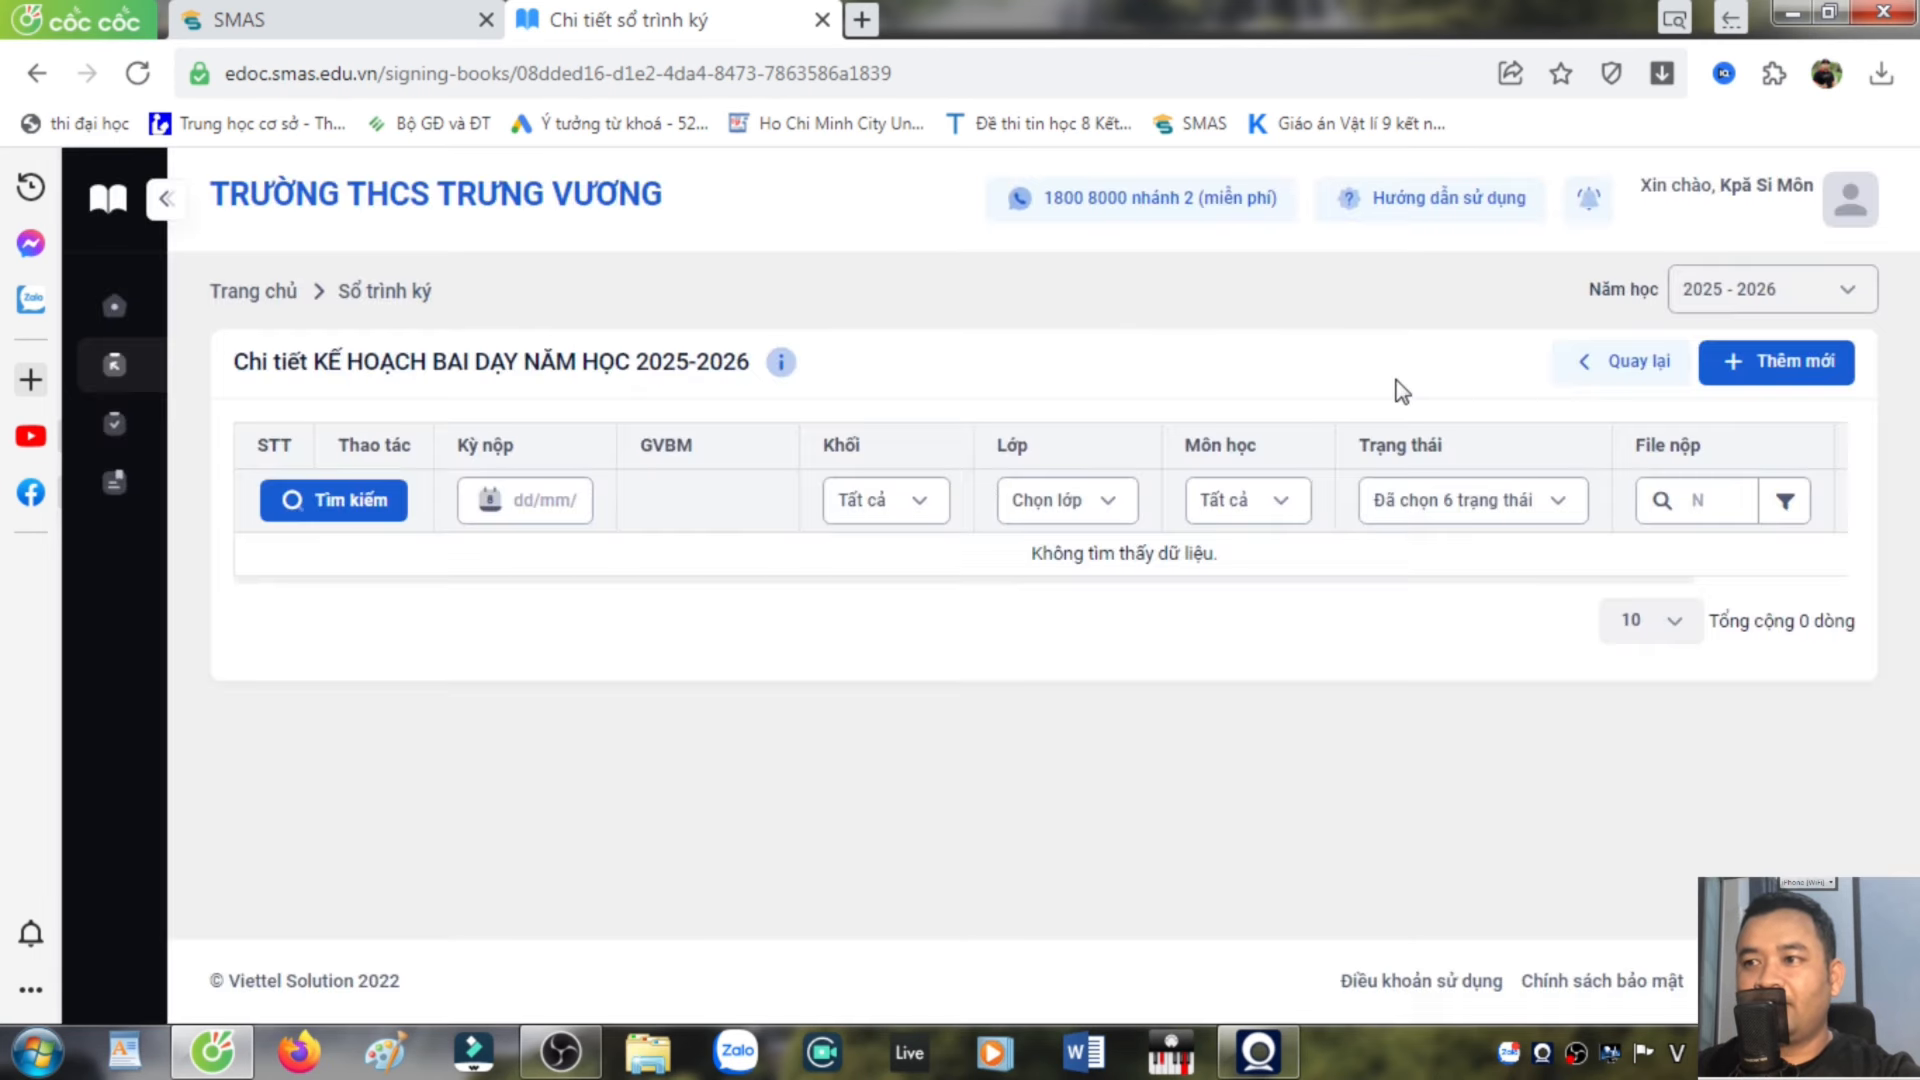
# Start a new book submission with the grade set to Khối 7 and all classes (Tất cả) selected
pyautogui.click(1772, 370)
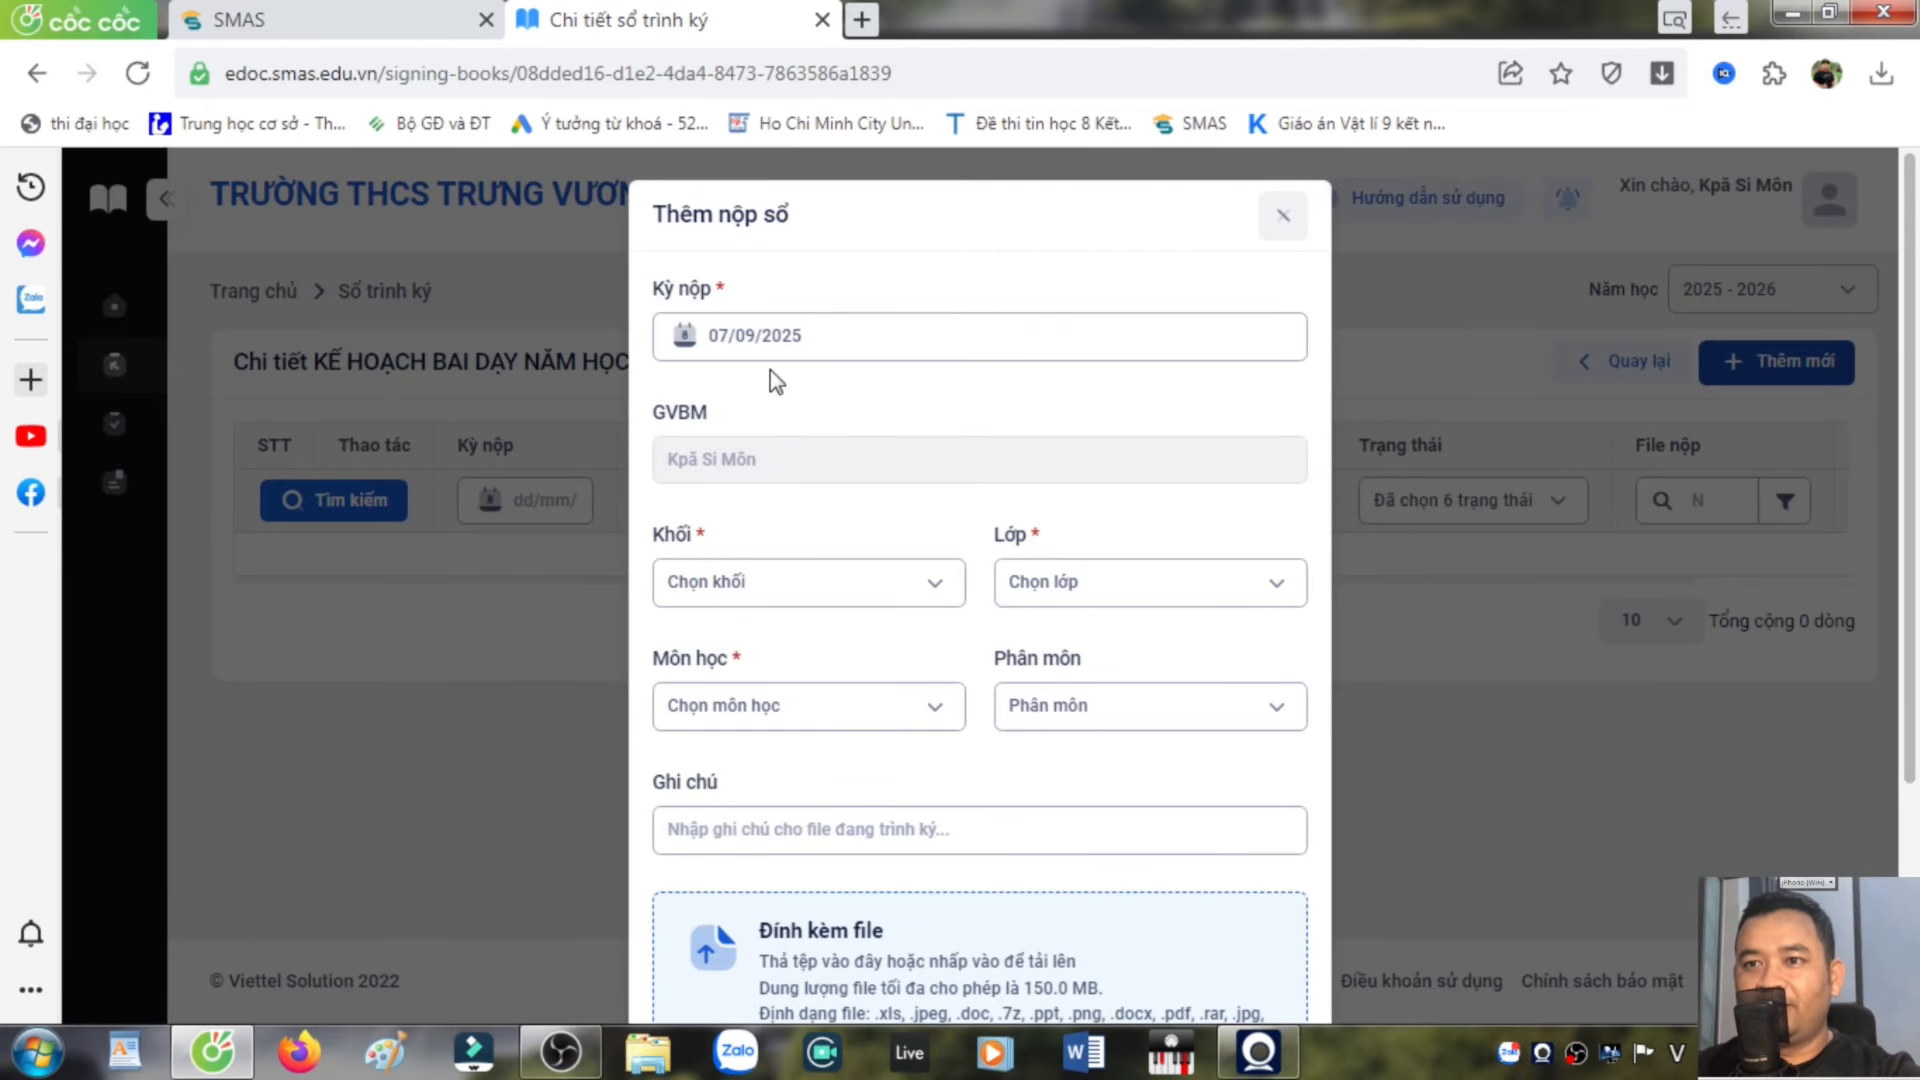
pyautogui.click(930, 585)
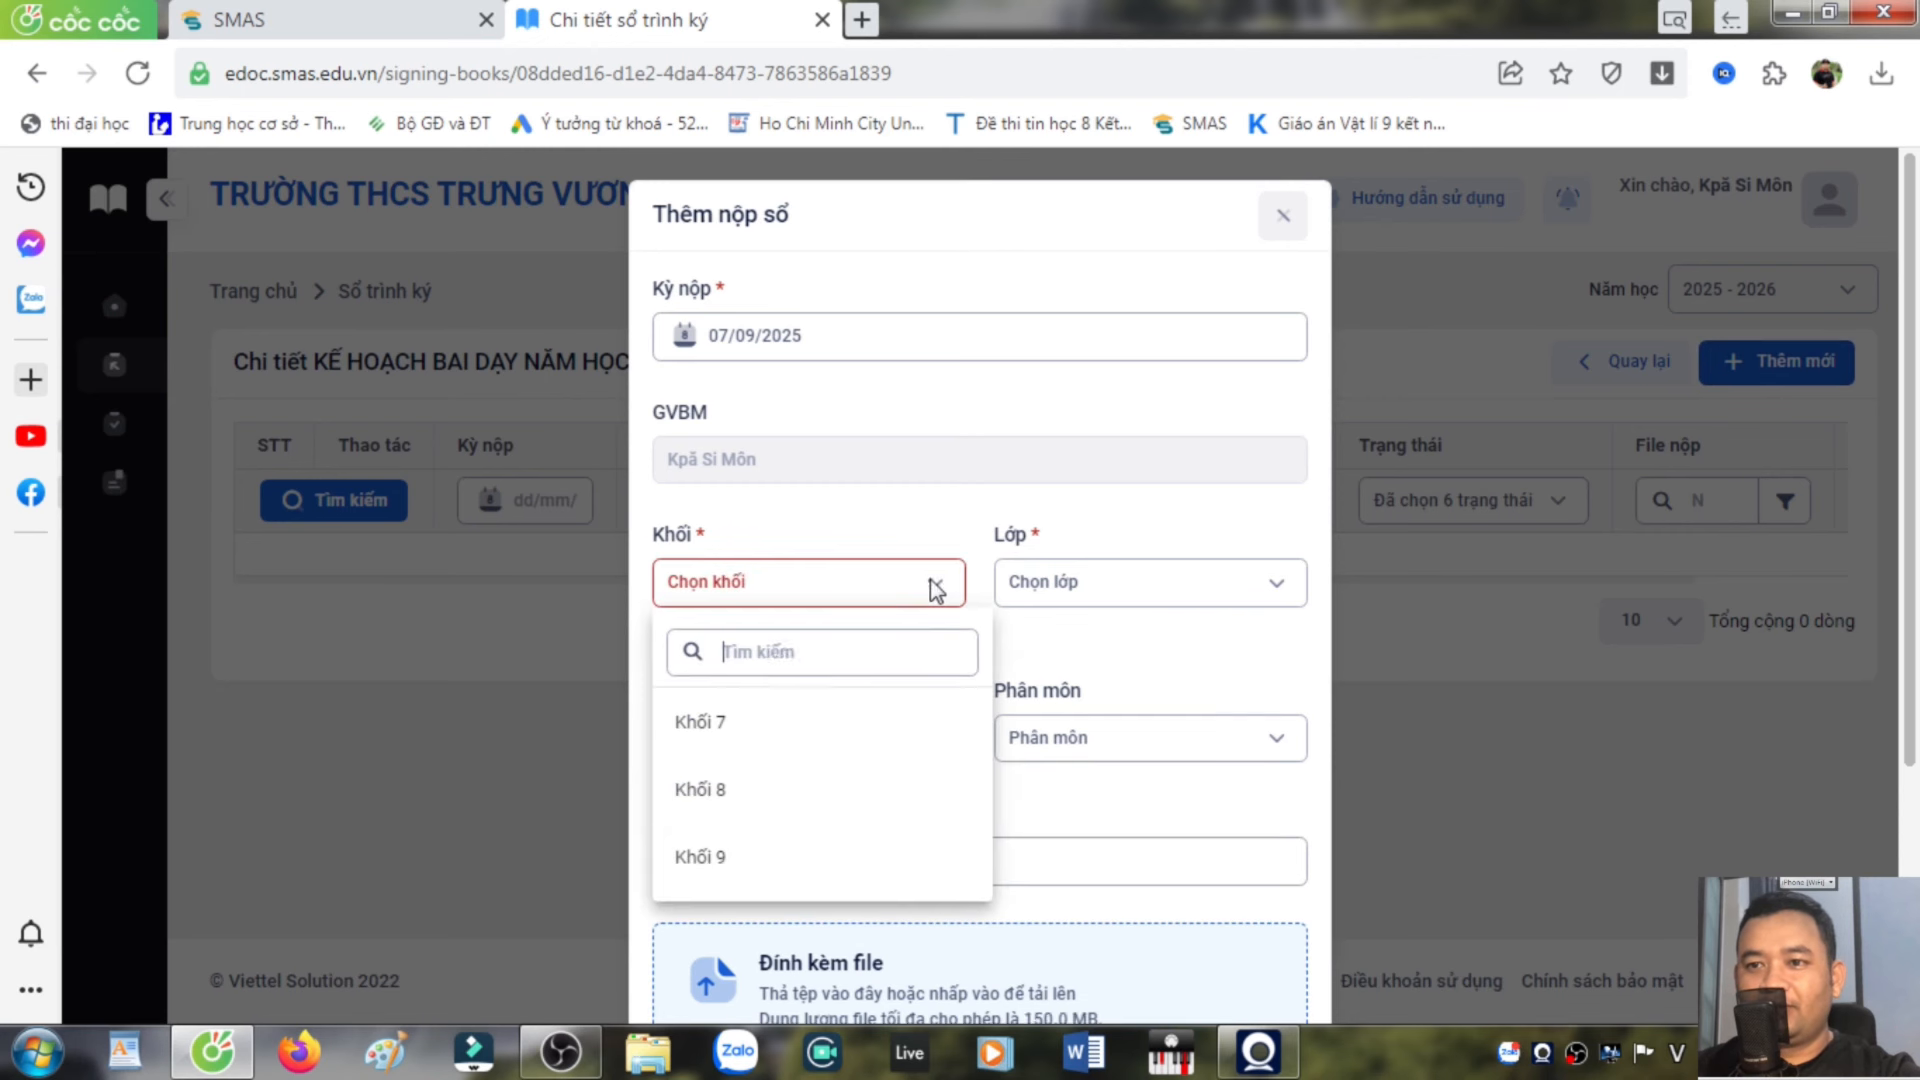
pyautogui.click(940, 583)
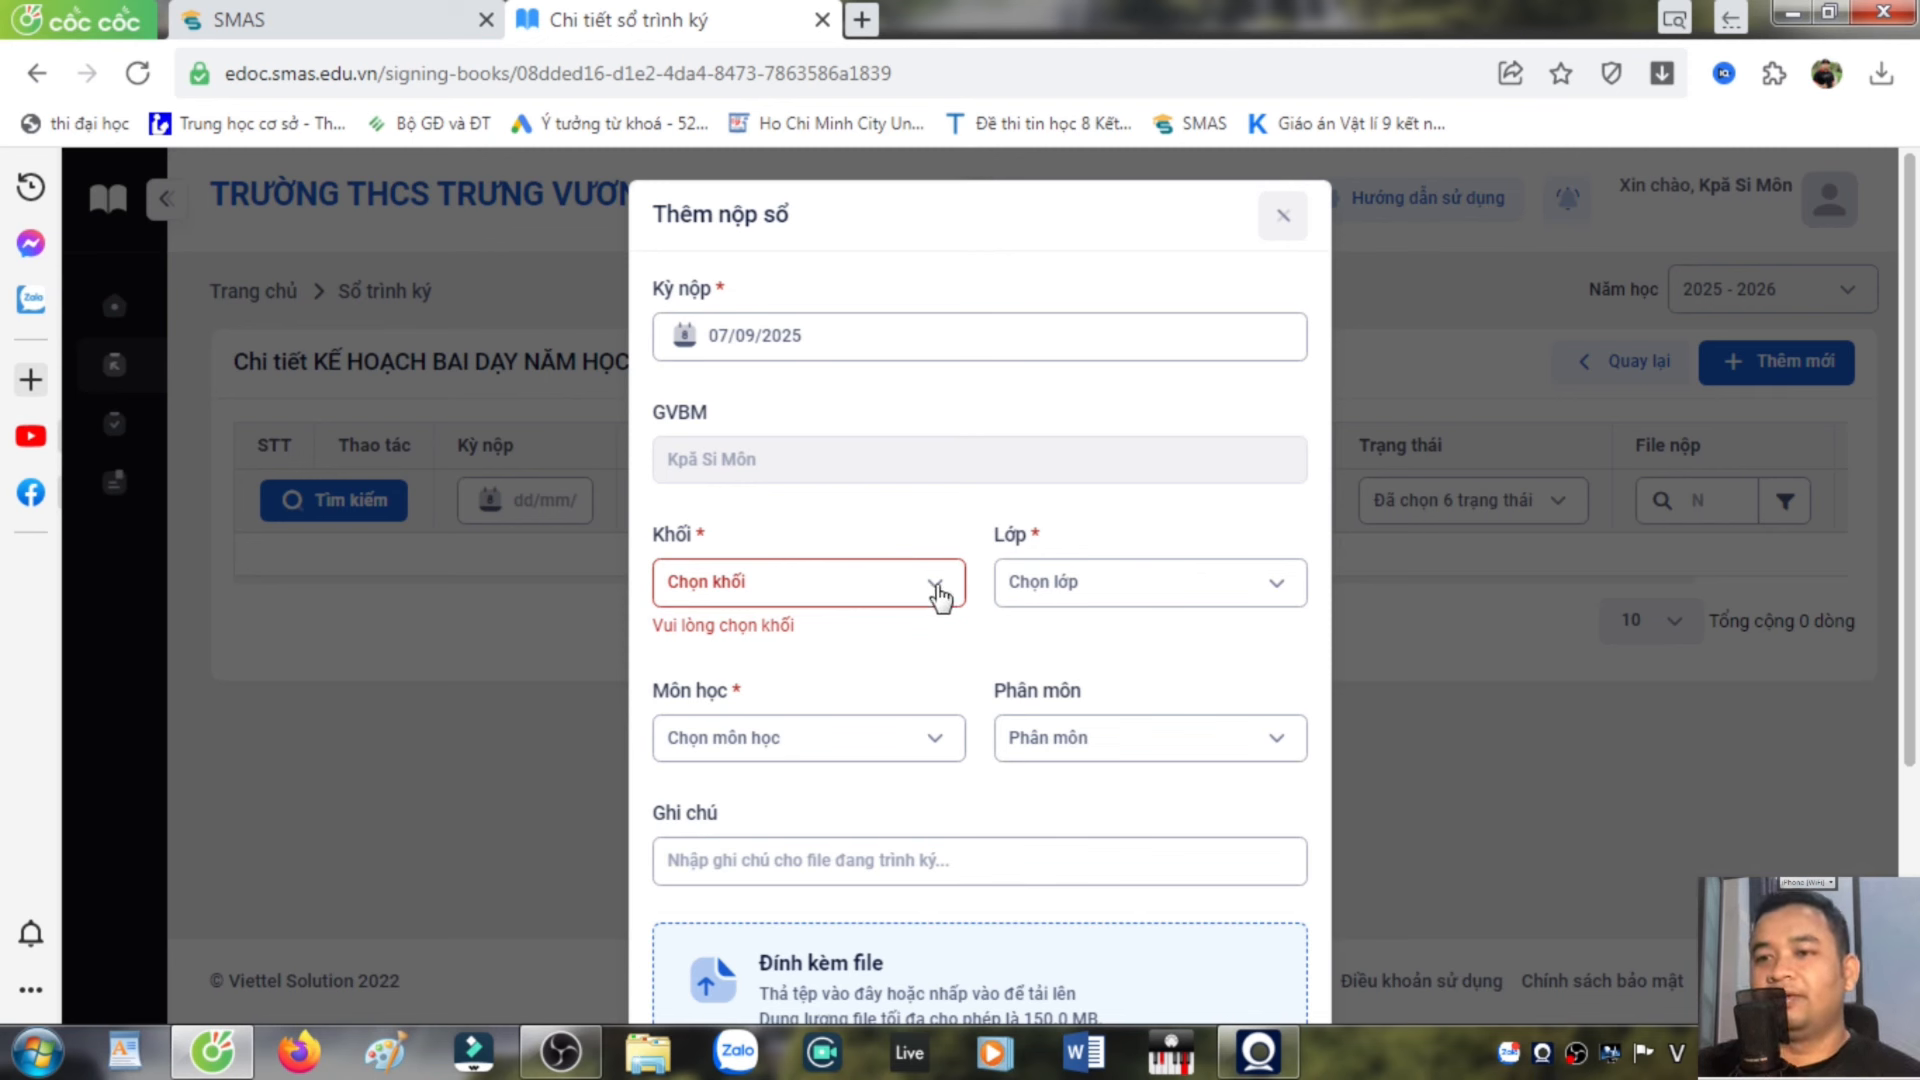
pyautogui.click(938, 592)
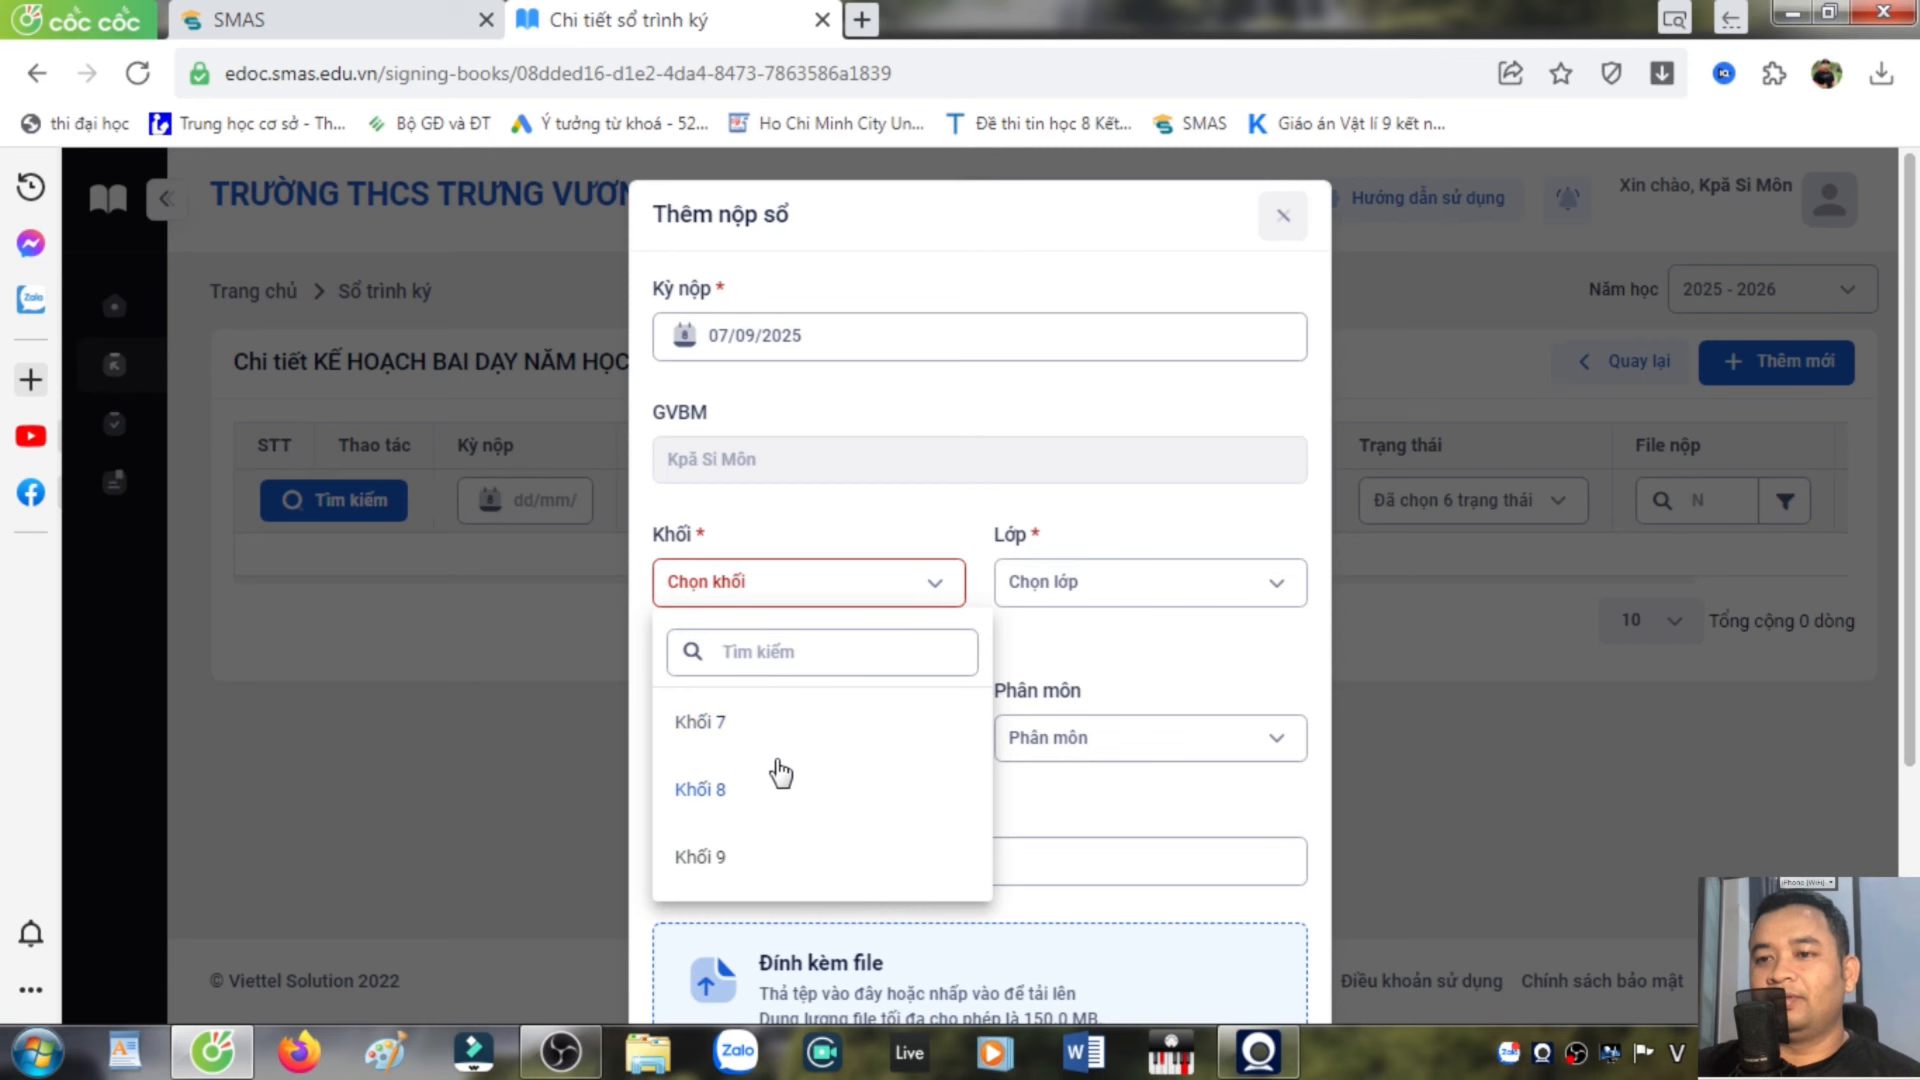
pyautogui.click(726, 740)
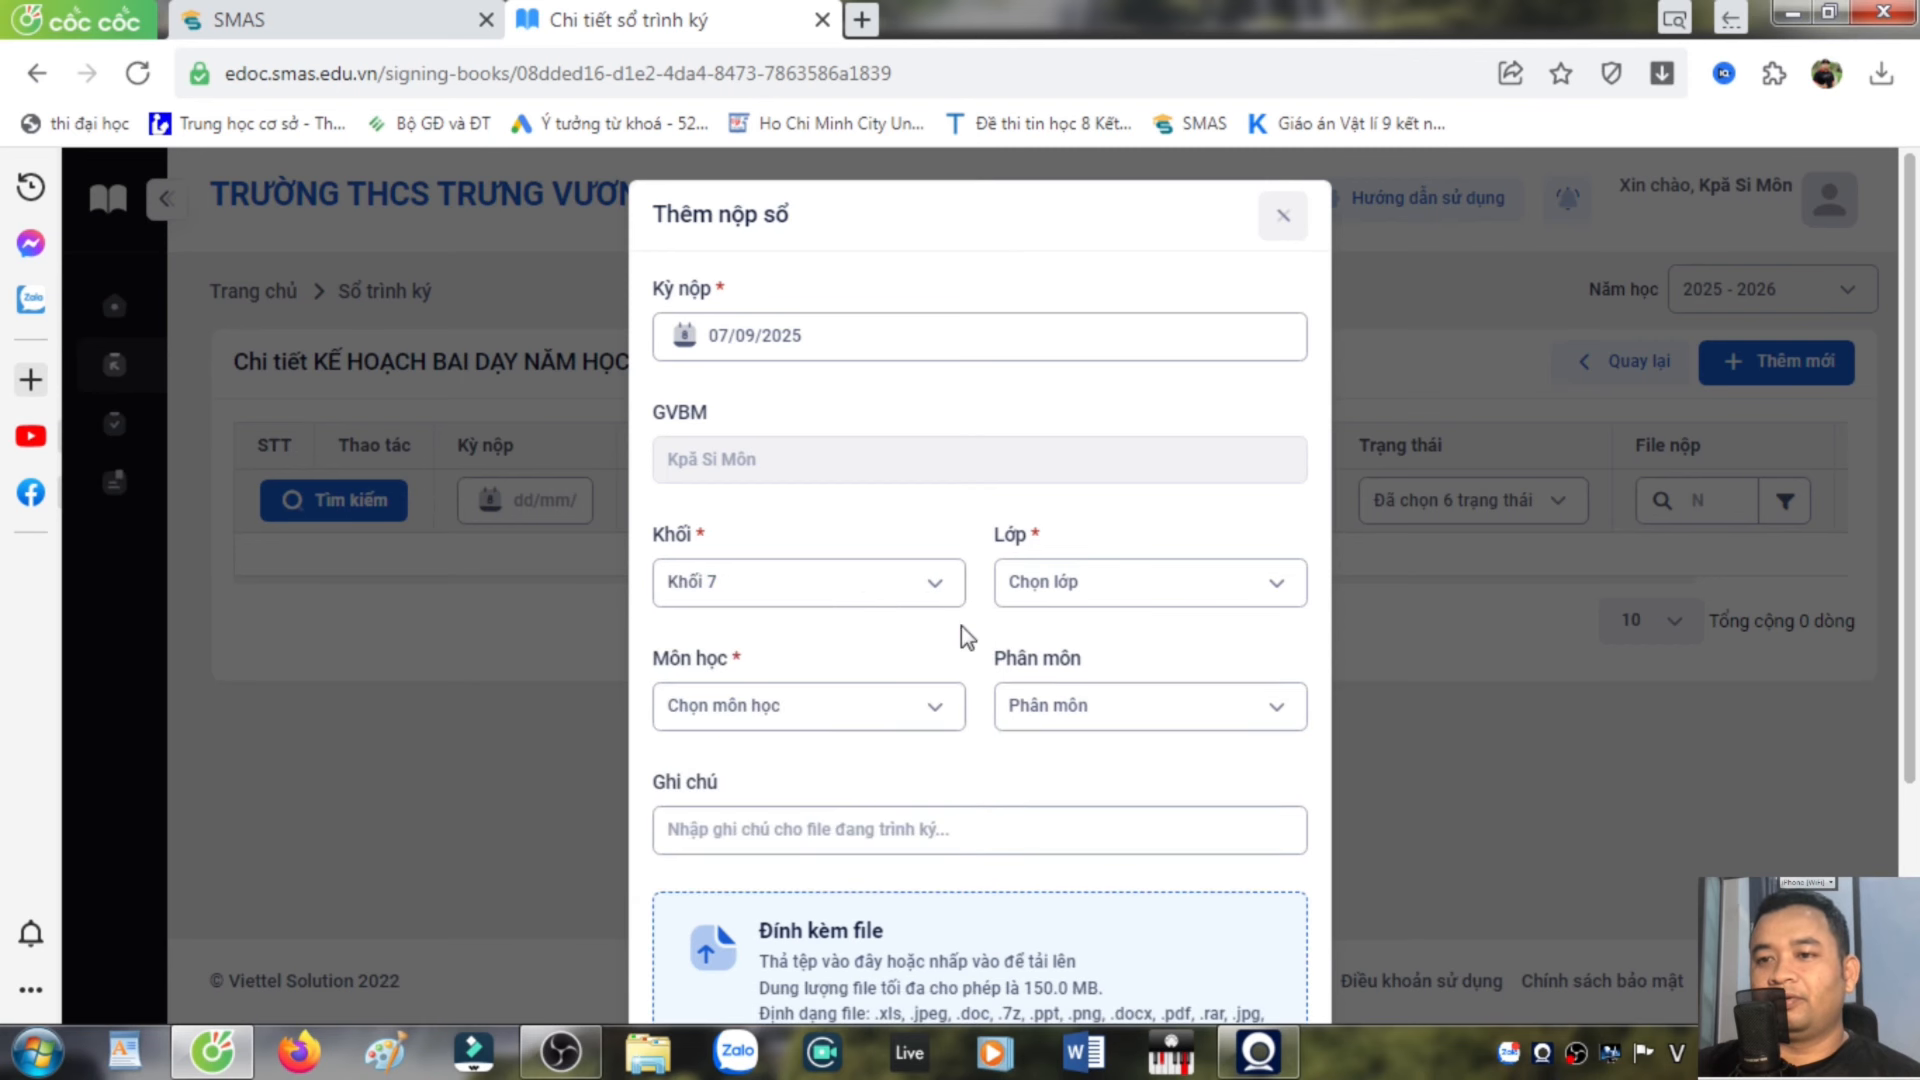
pyautogui.click(1258, 597)
pyautogui.click(1258, 590)
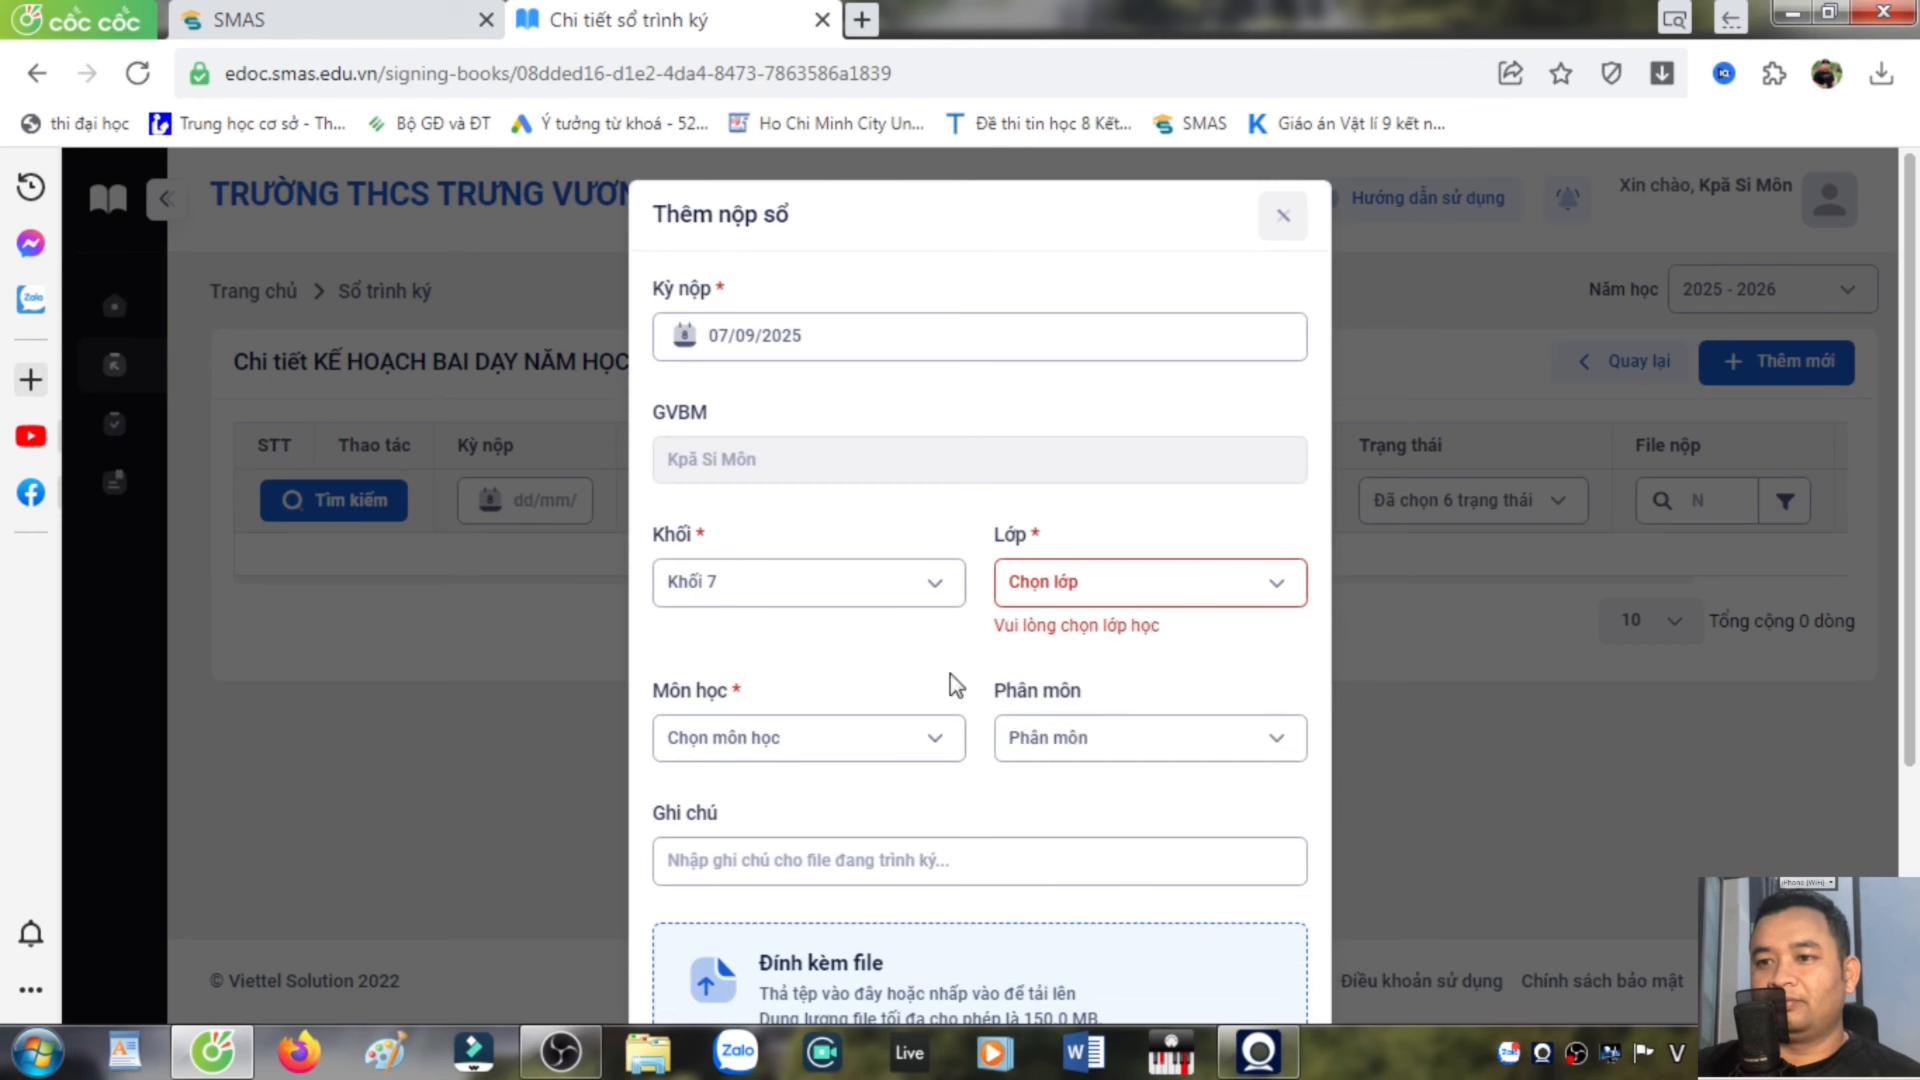
pyautogui.click(1240, 596)
pyautogui.click(1029, 720)
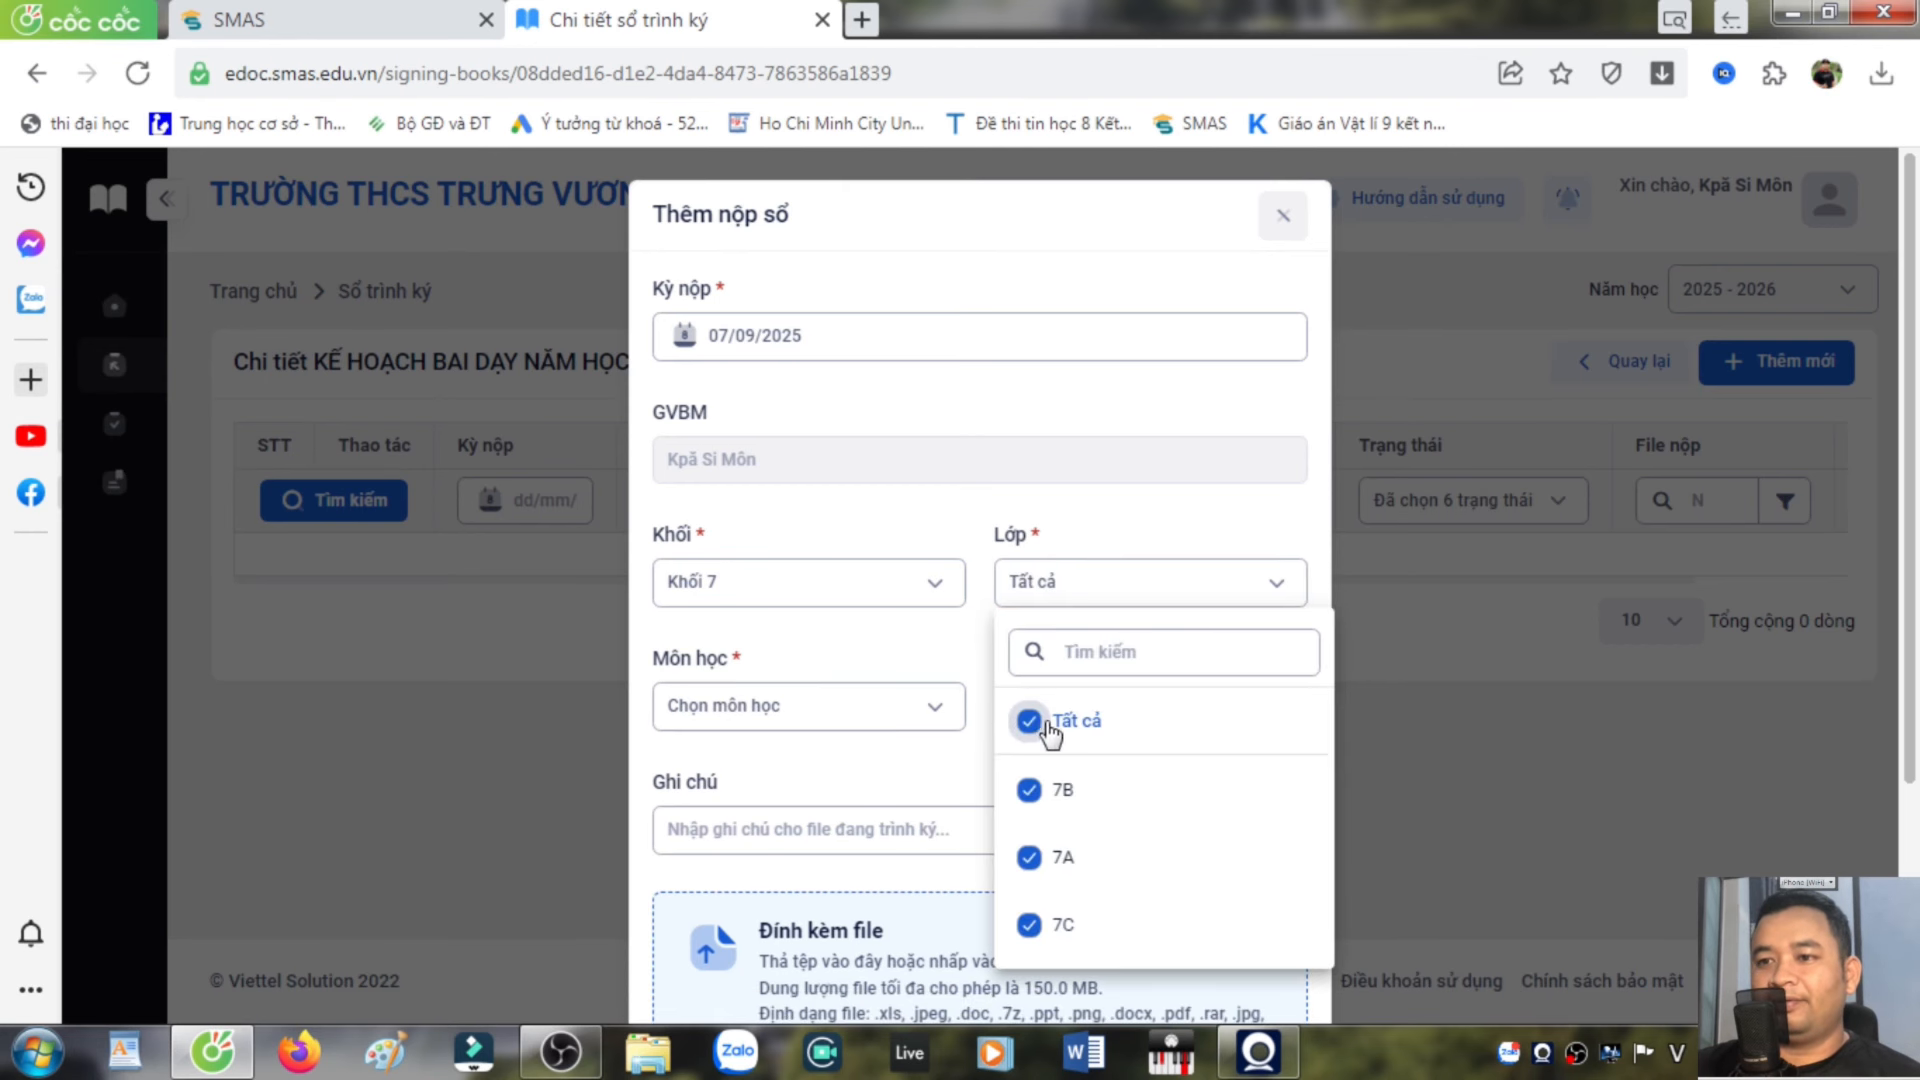
# Set the submission's subject to Khoa học Tự nhiên and its sub-subject (Phân môn) to Vật lí
pyautogui.click(940, 712)
pyautogui.click(940, 712)
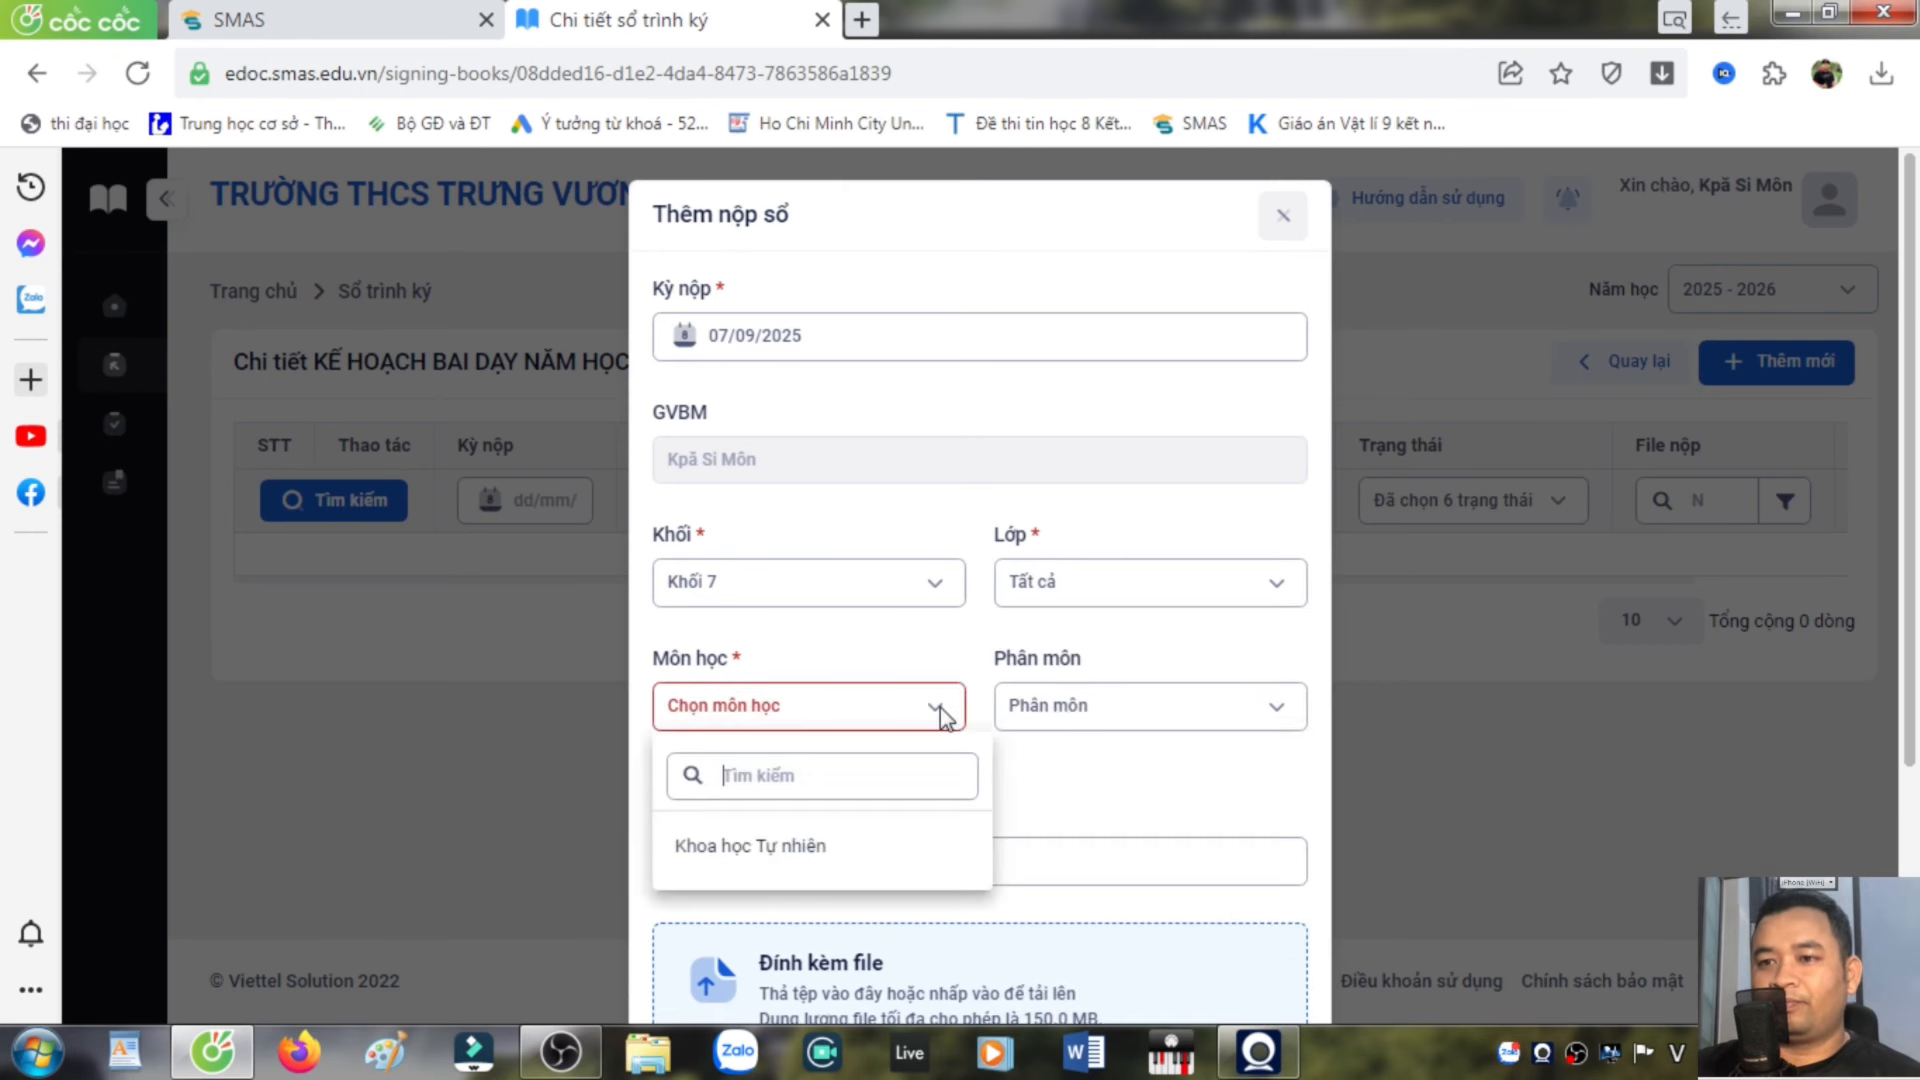
pyautogui.click(797, 846)
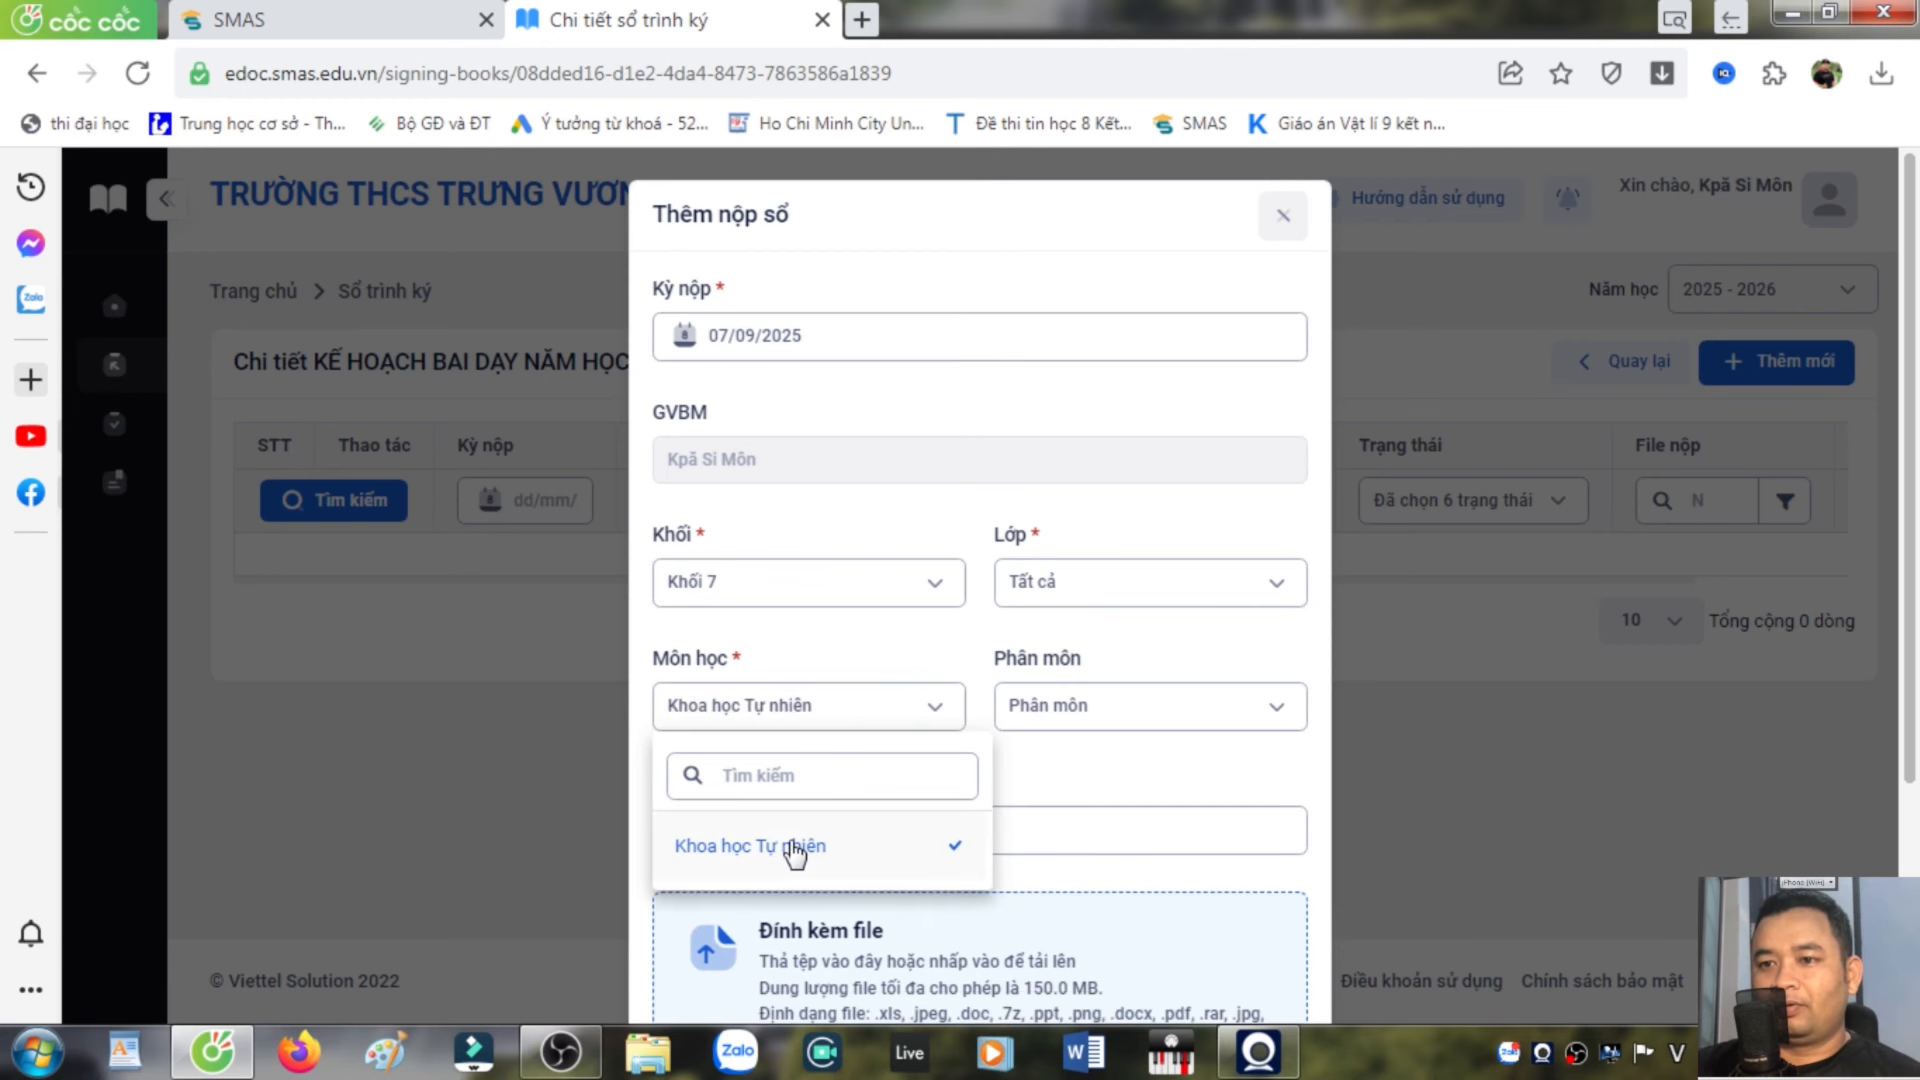
pyautogui.click(1277, 716)
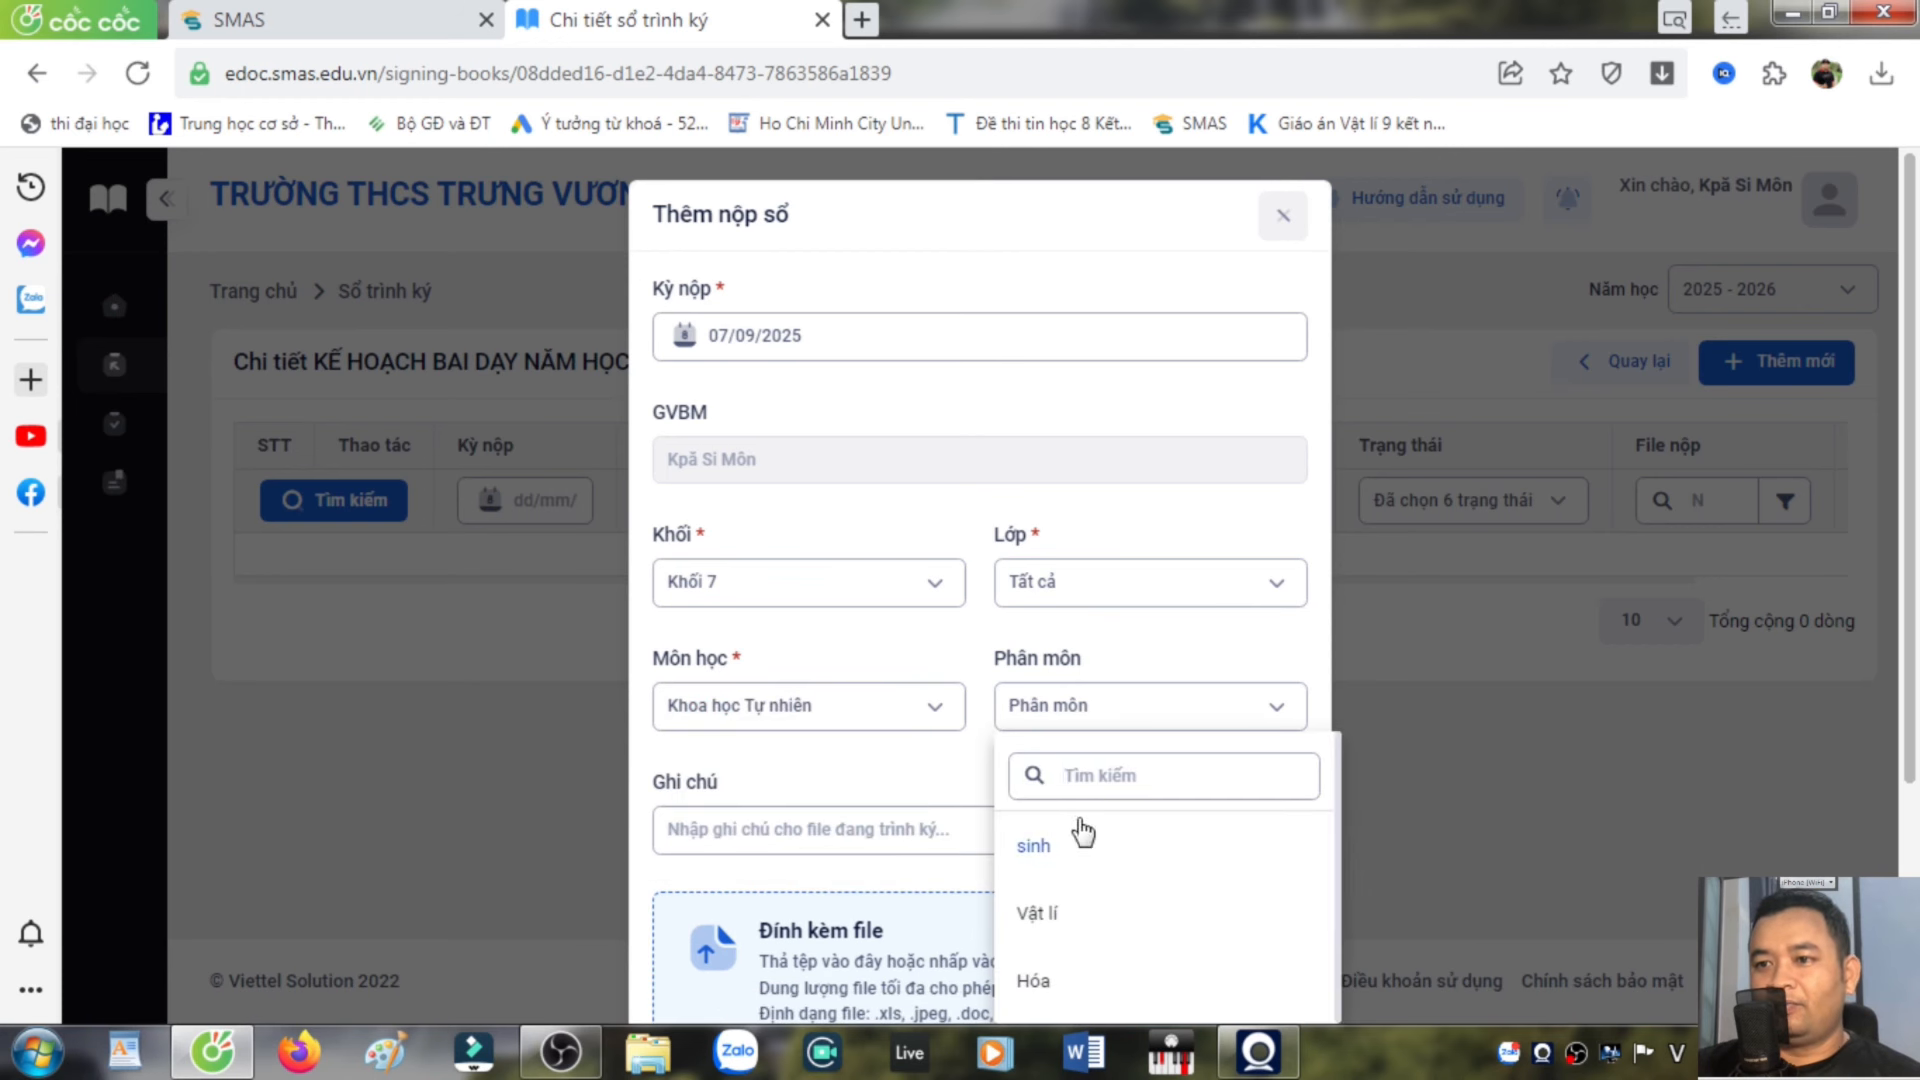
pyautogui.click(1037, 914)
# Attach the file Tuần 1, 2 - KHTN 7 VL.docx to the submission
pyautogui.scroll(-3, 1004, 890)
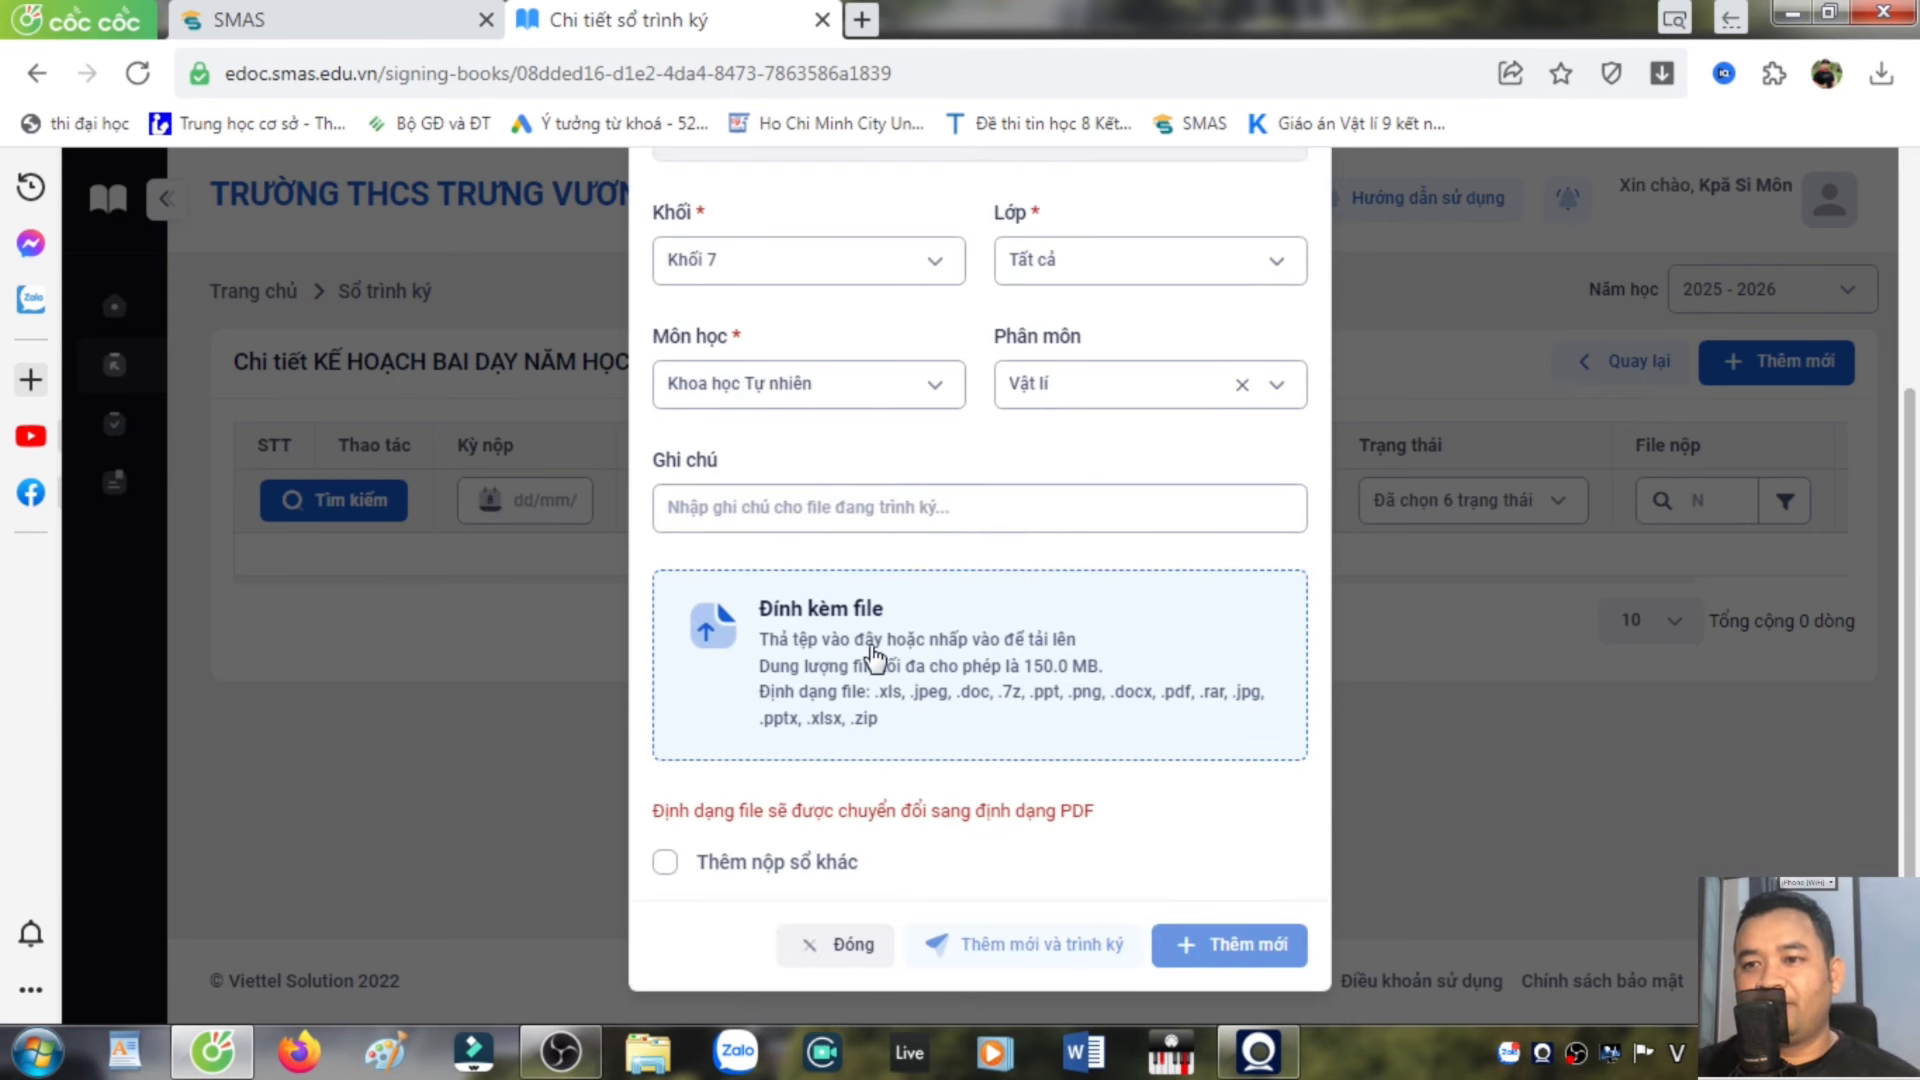
pyautogui.click(866, 661)
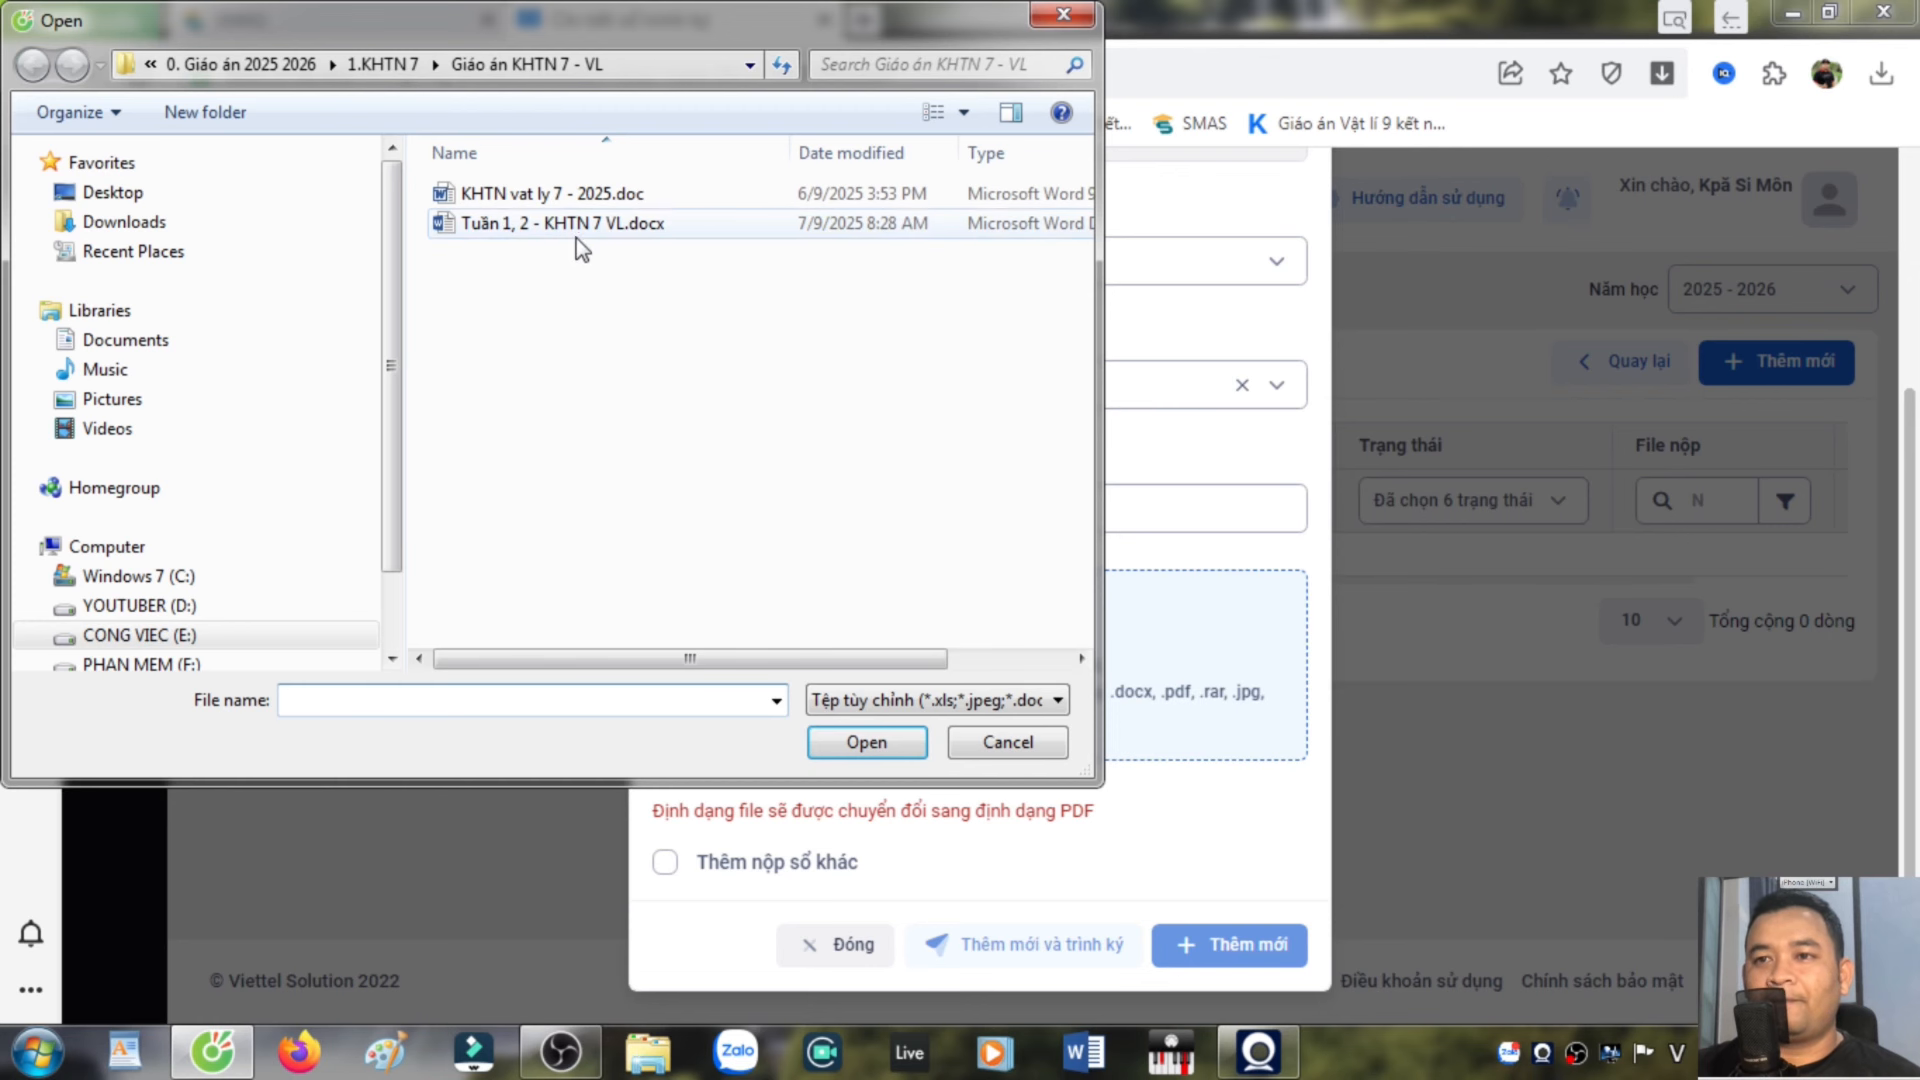
pyautogui.click(506, 238)
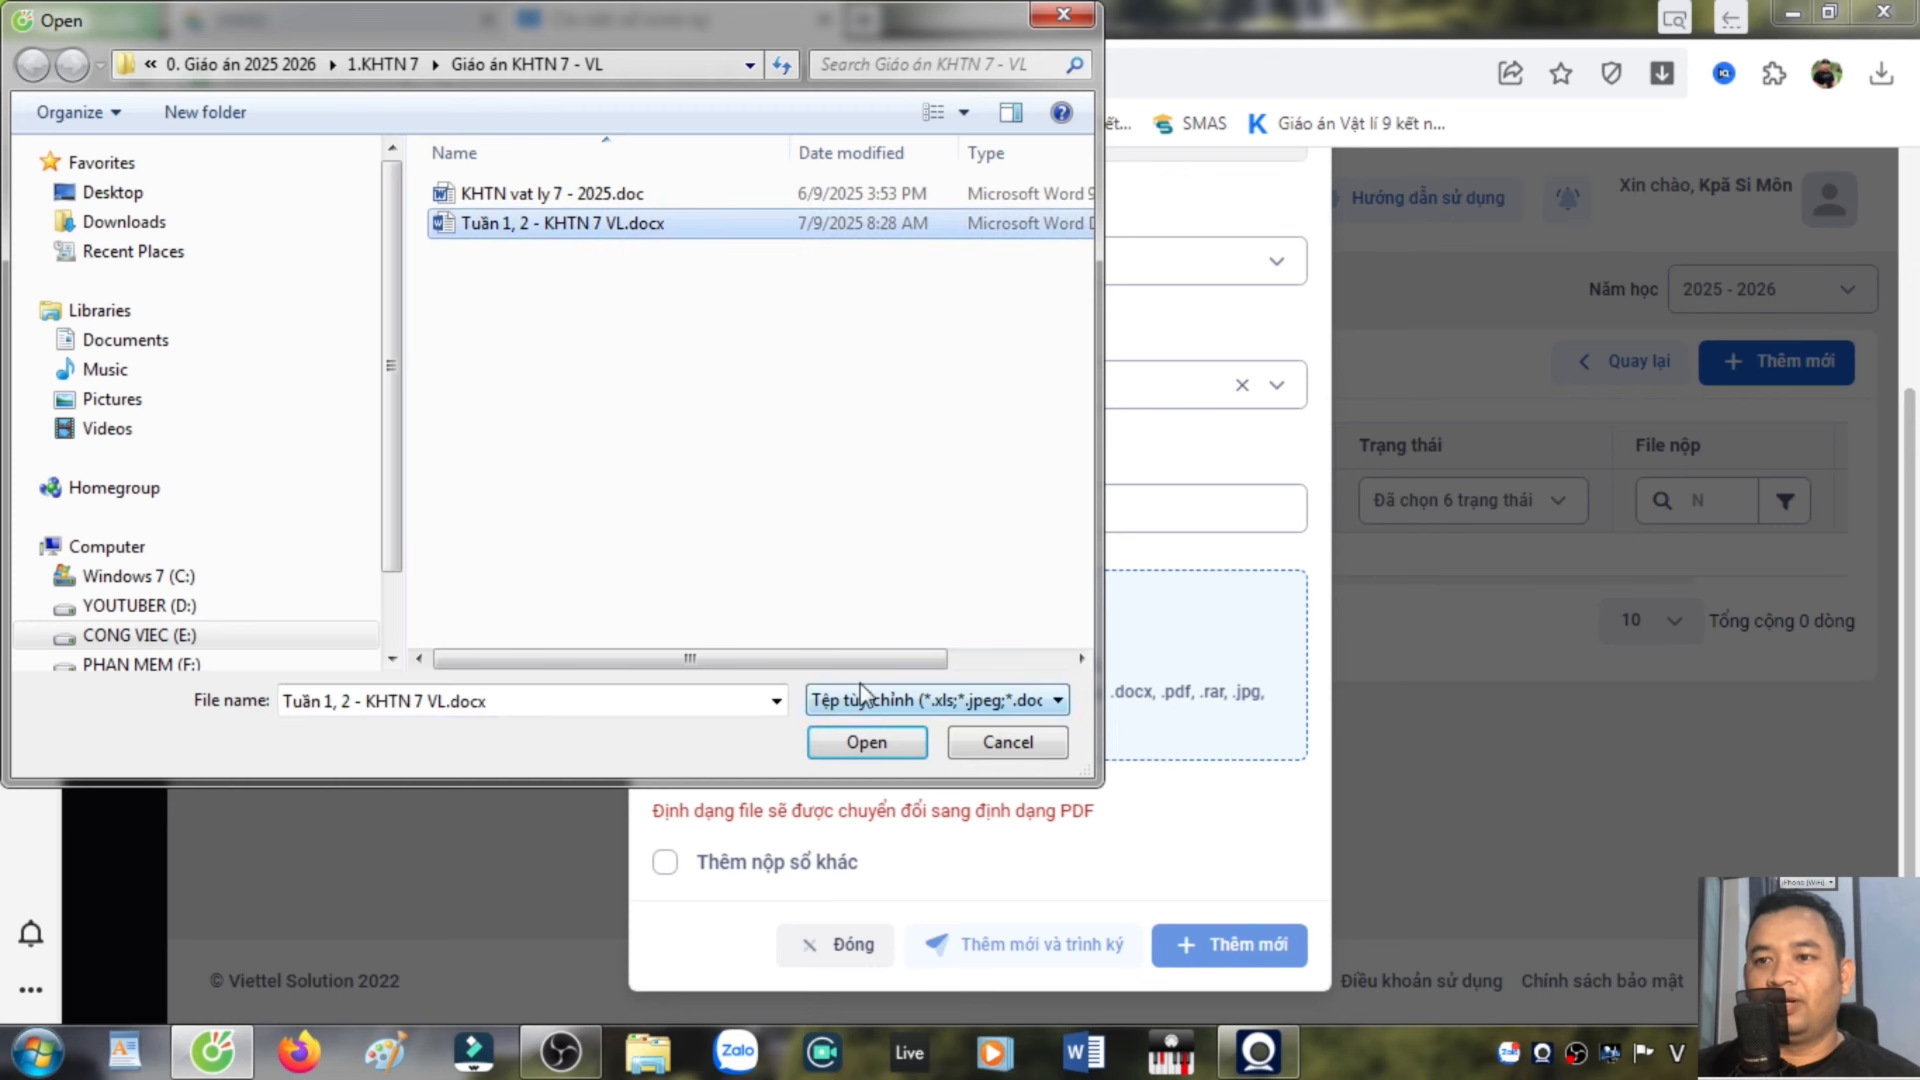
pyautogui.click(866, 742)
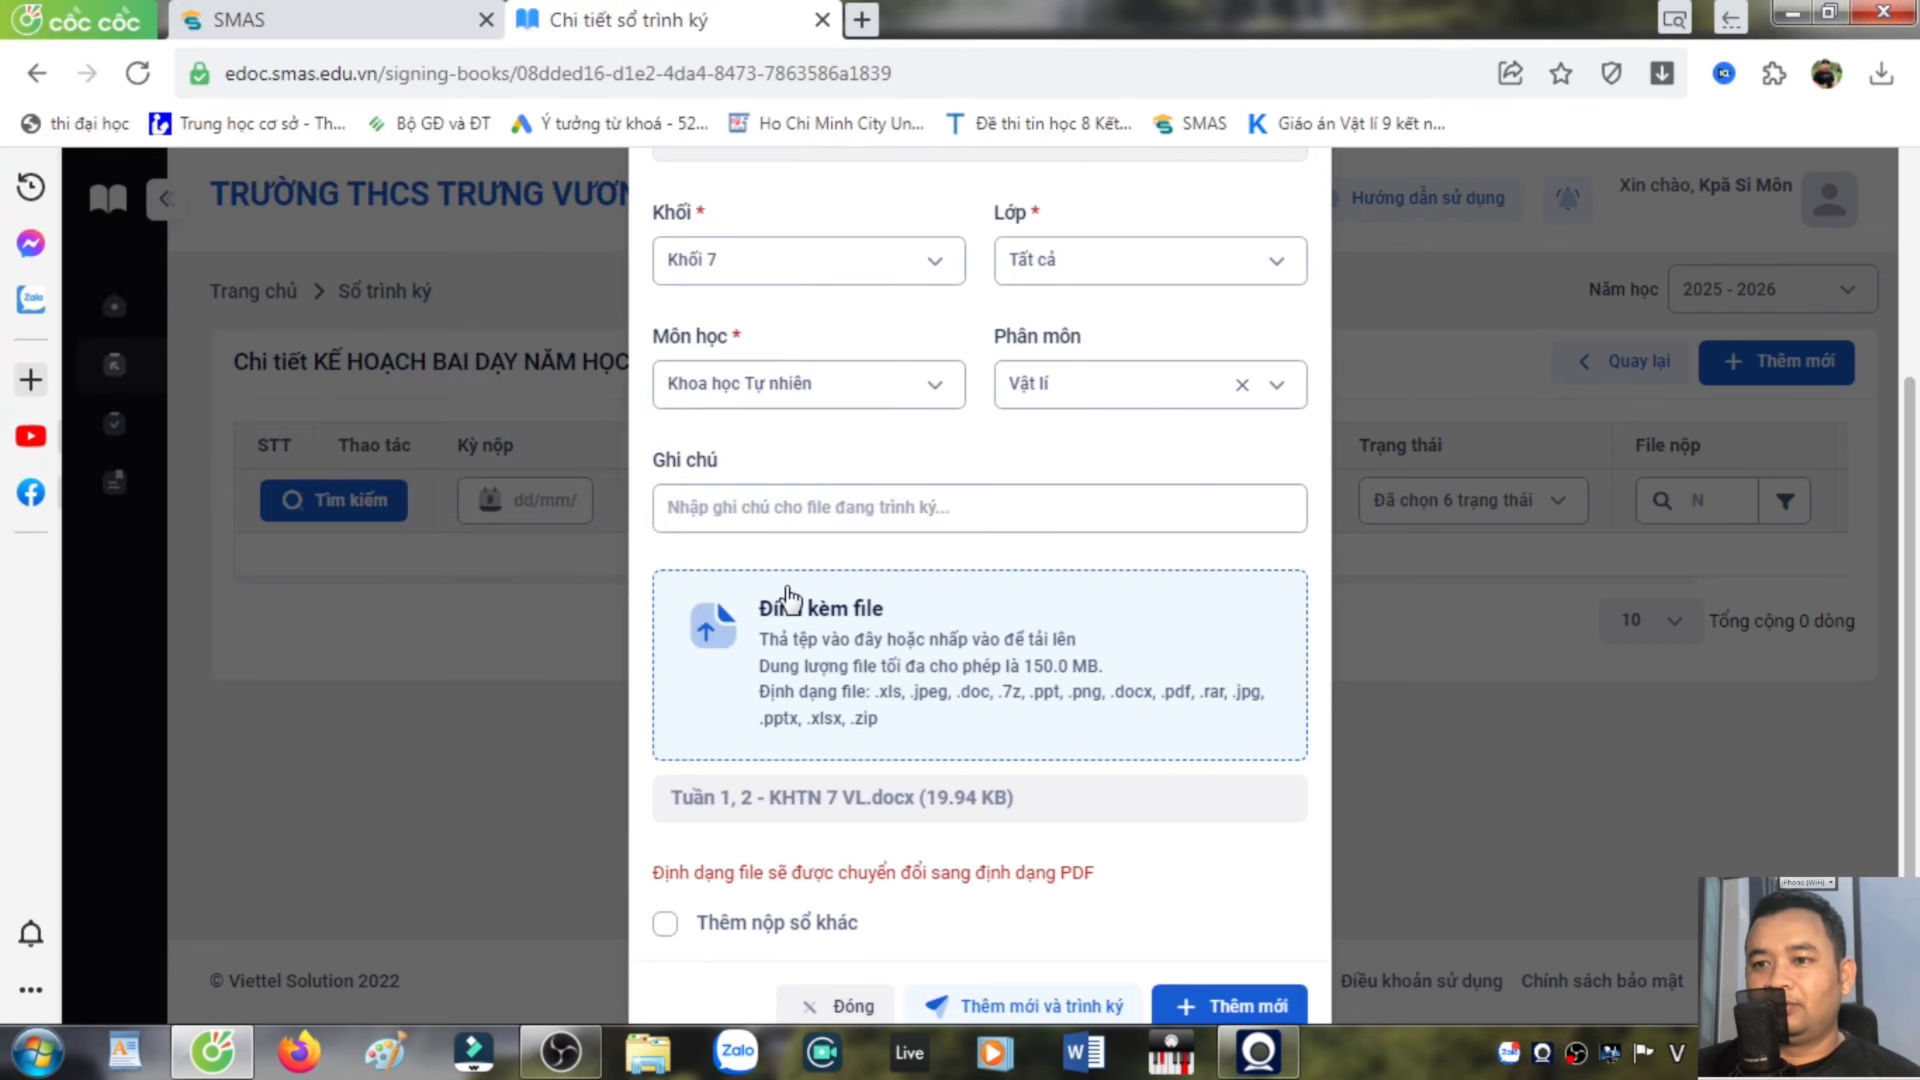
# Enable adding another submission (Thêm nộp sổ khác) and add the Khối 7 submission
pyautogui.scroll(-1, 790, 600)
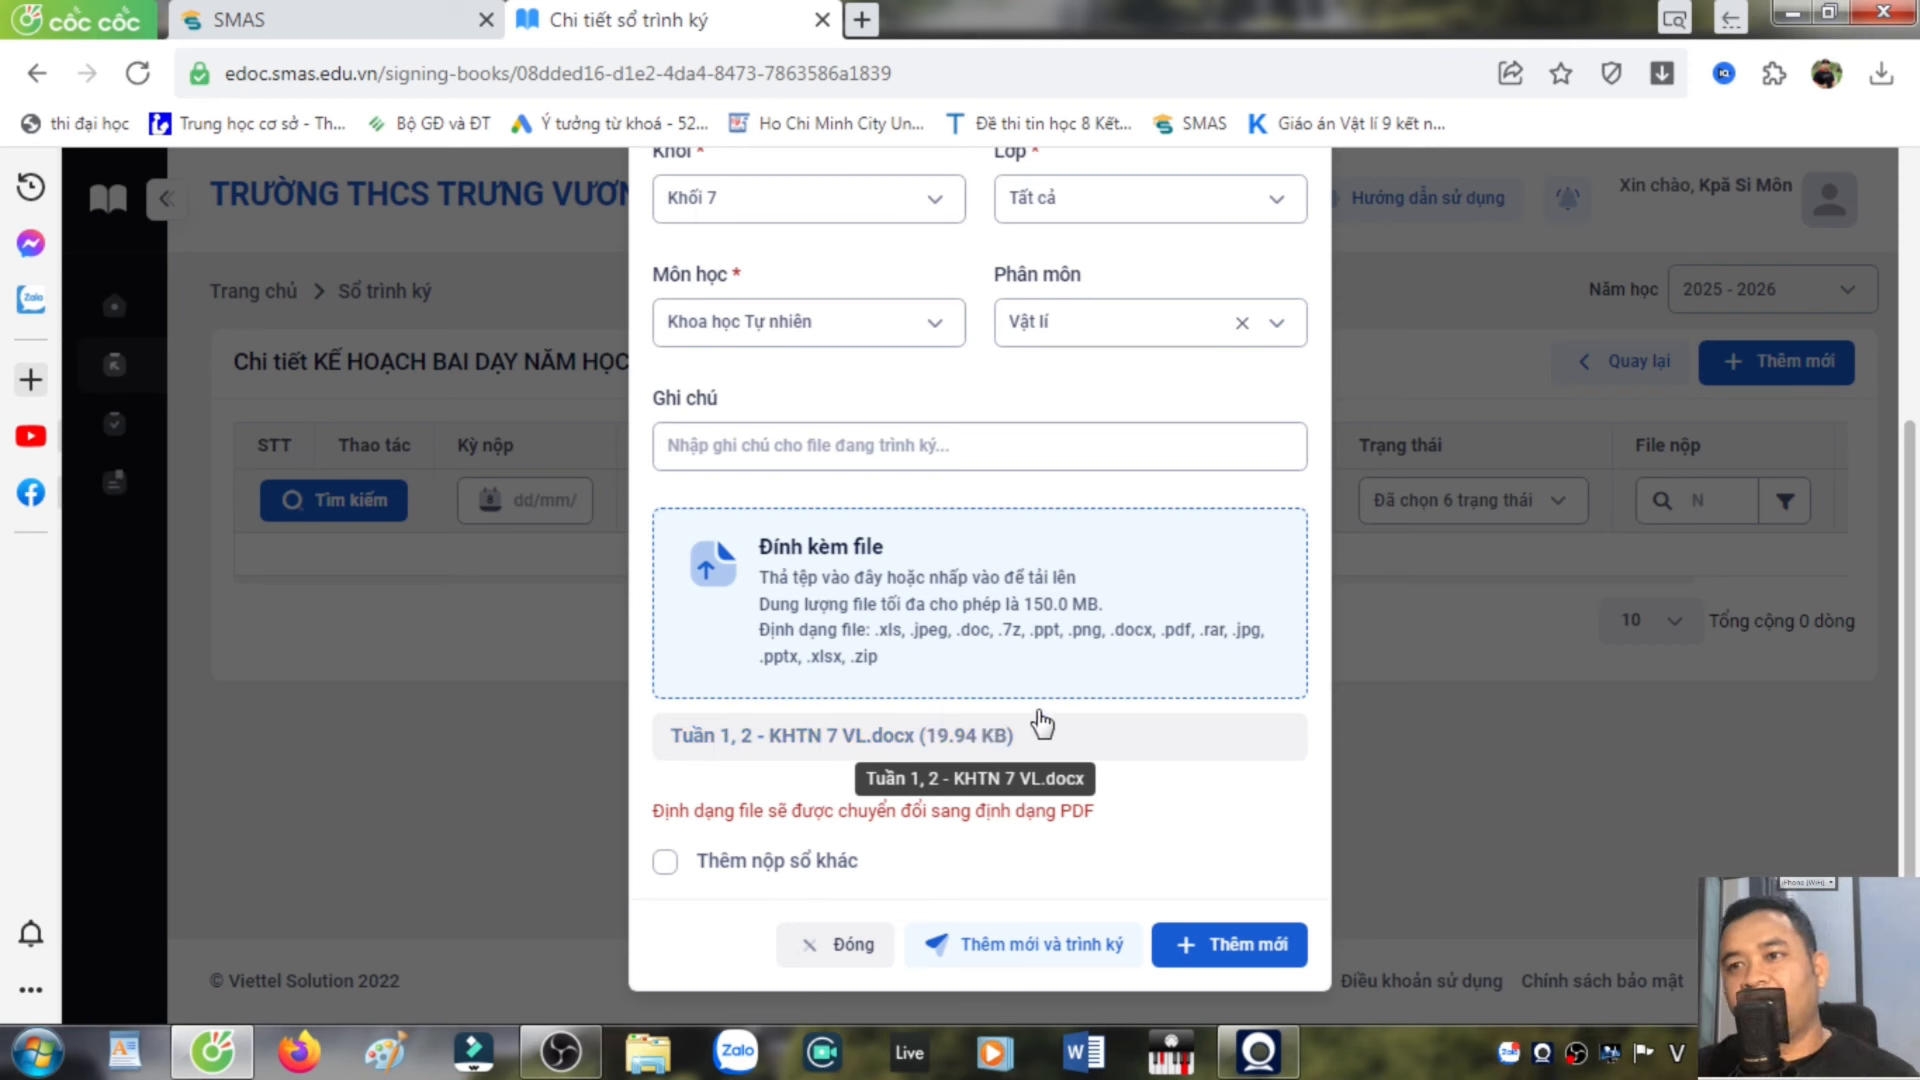
pyautogui.click(678, 860)
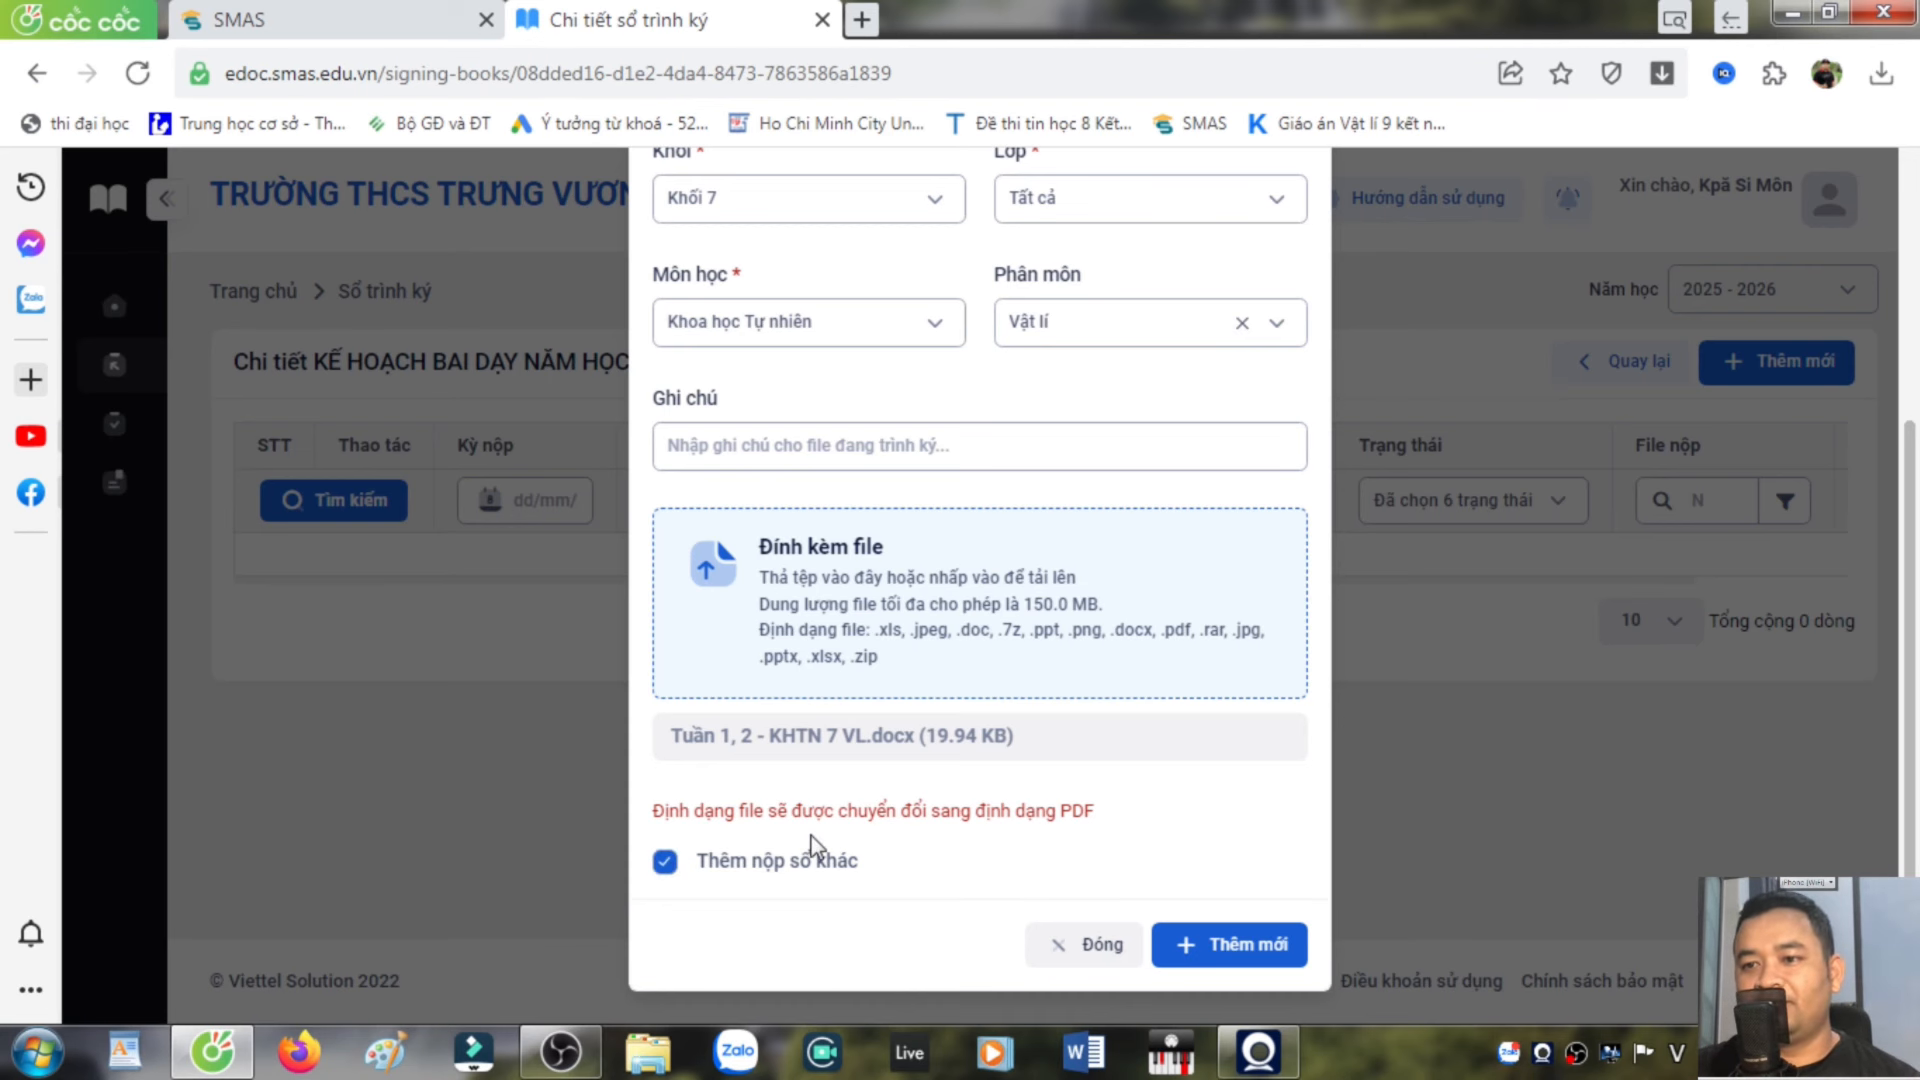
pyautogui.click(1195, 944)
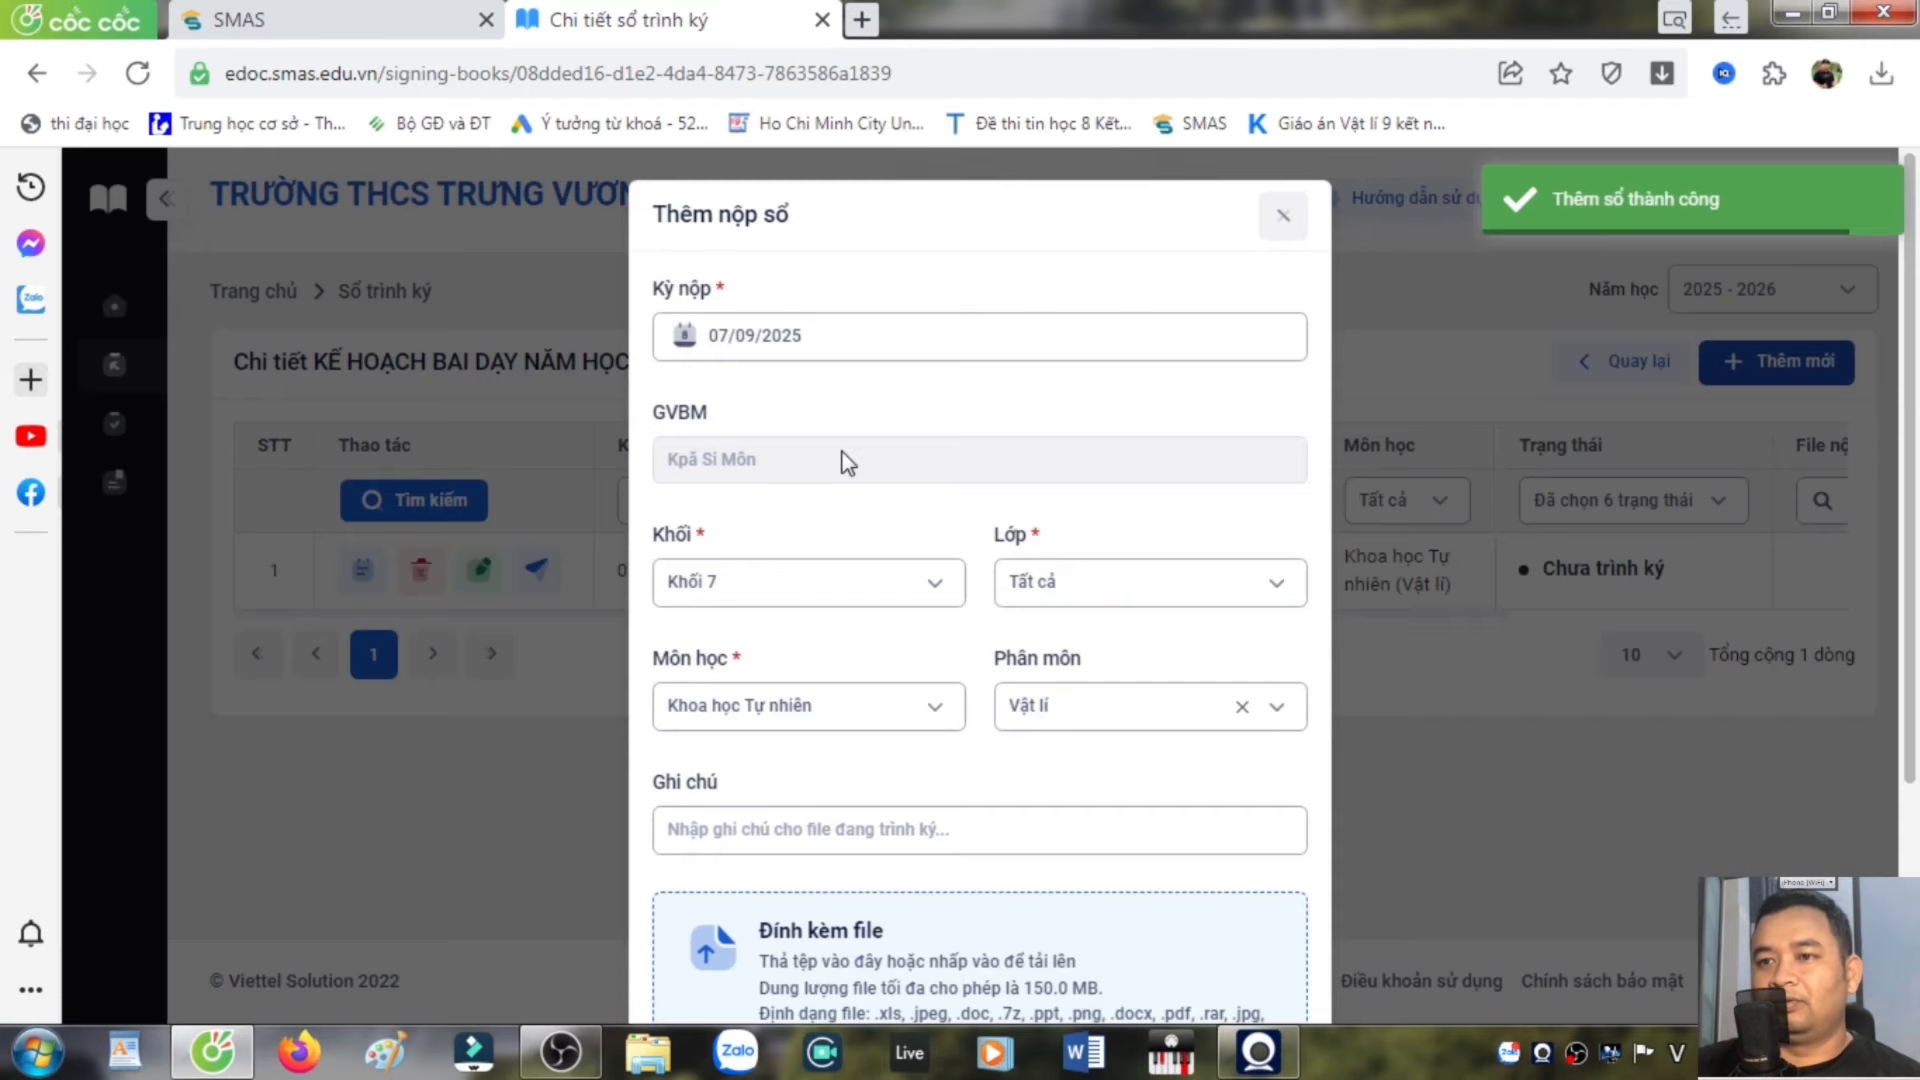
# Set the next submission's grade to Khối 9 and select all classes (Tất cả)
pyautogui.click(927, 589)
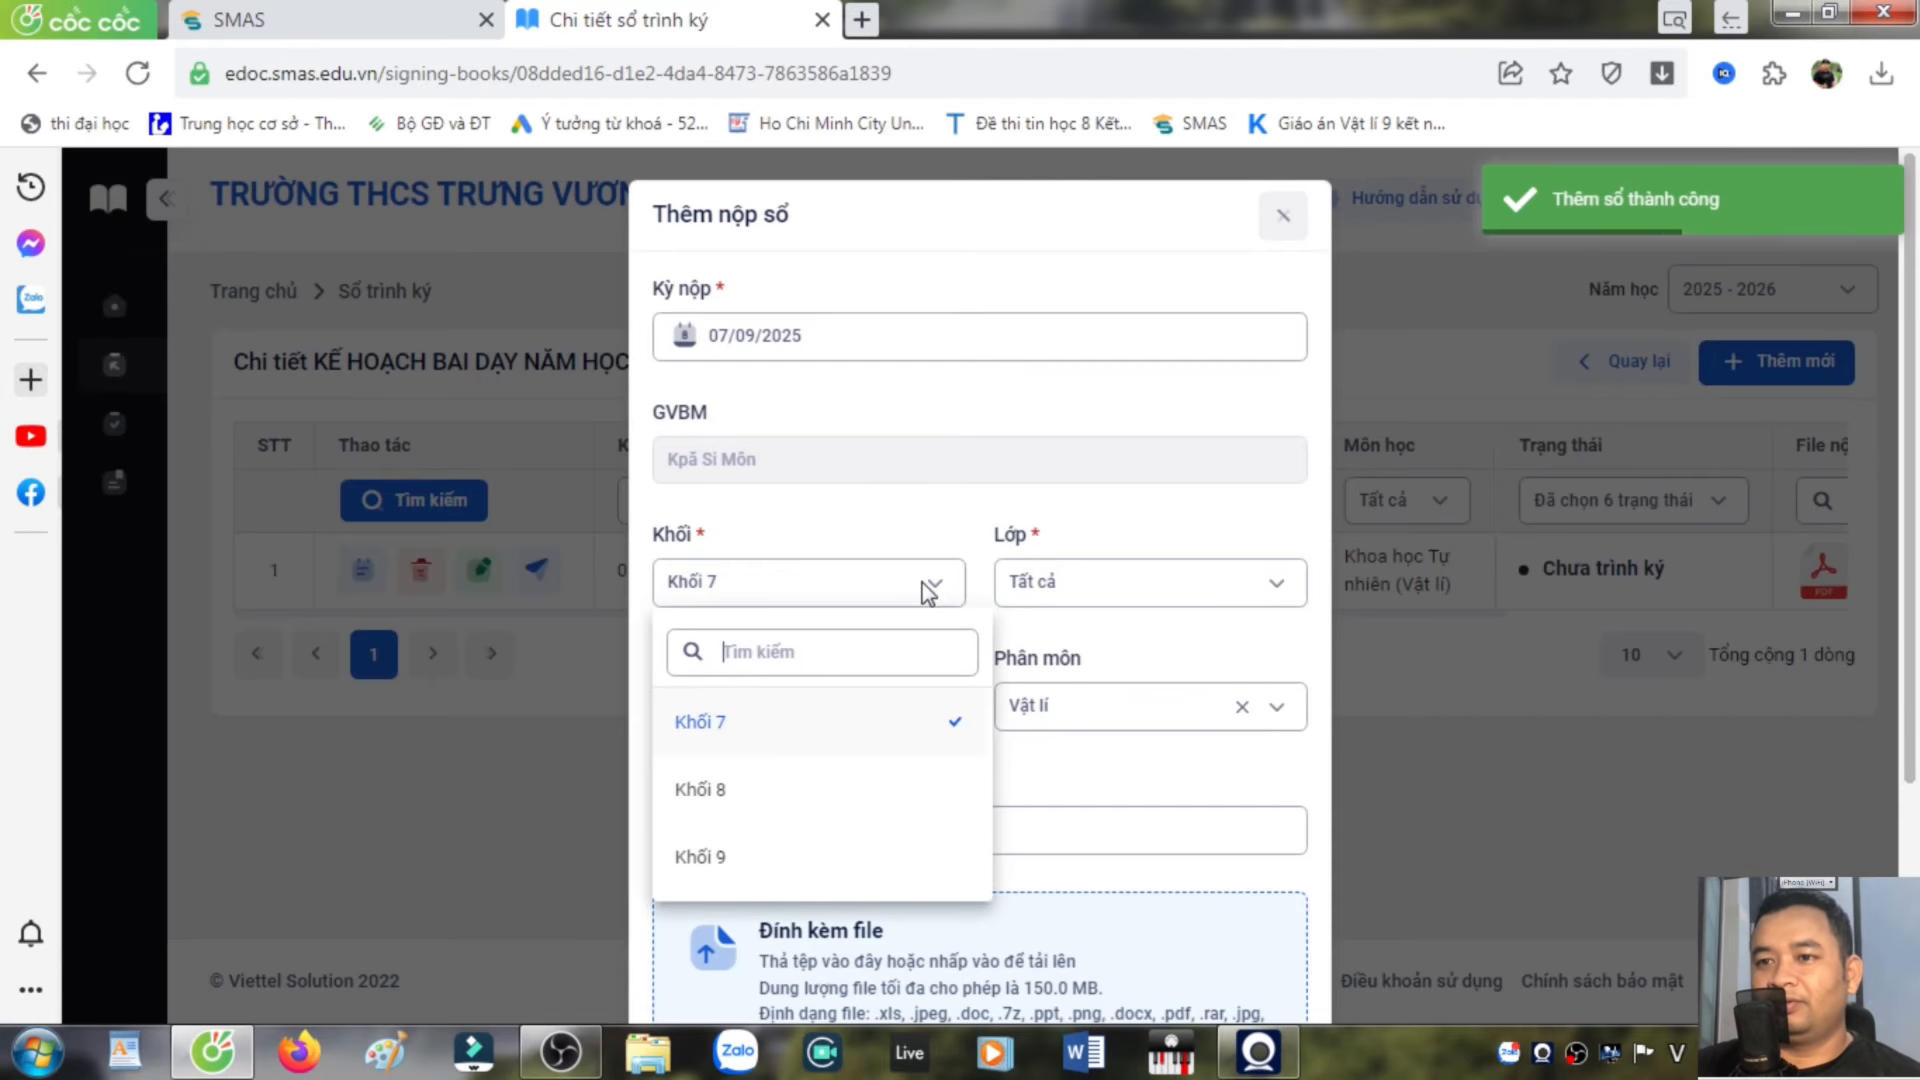
pyautogui.click(731, 862)
pyautogui.click(1160, 595)
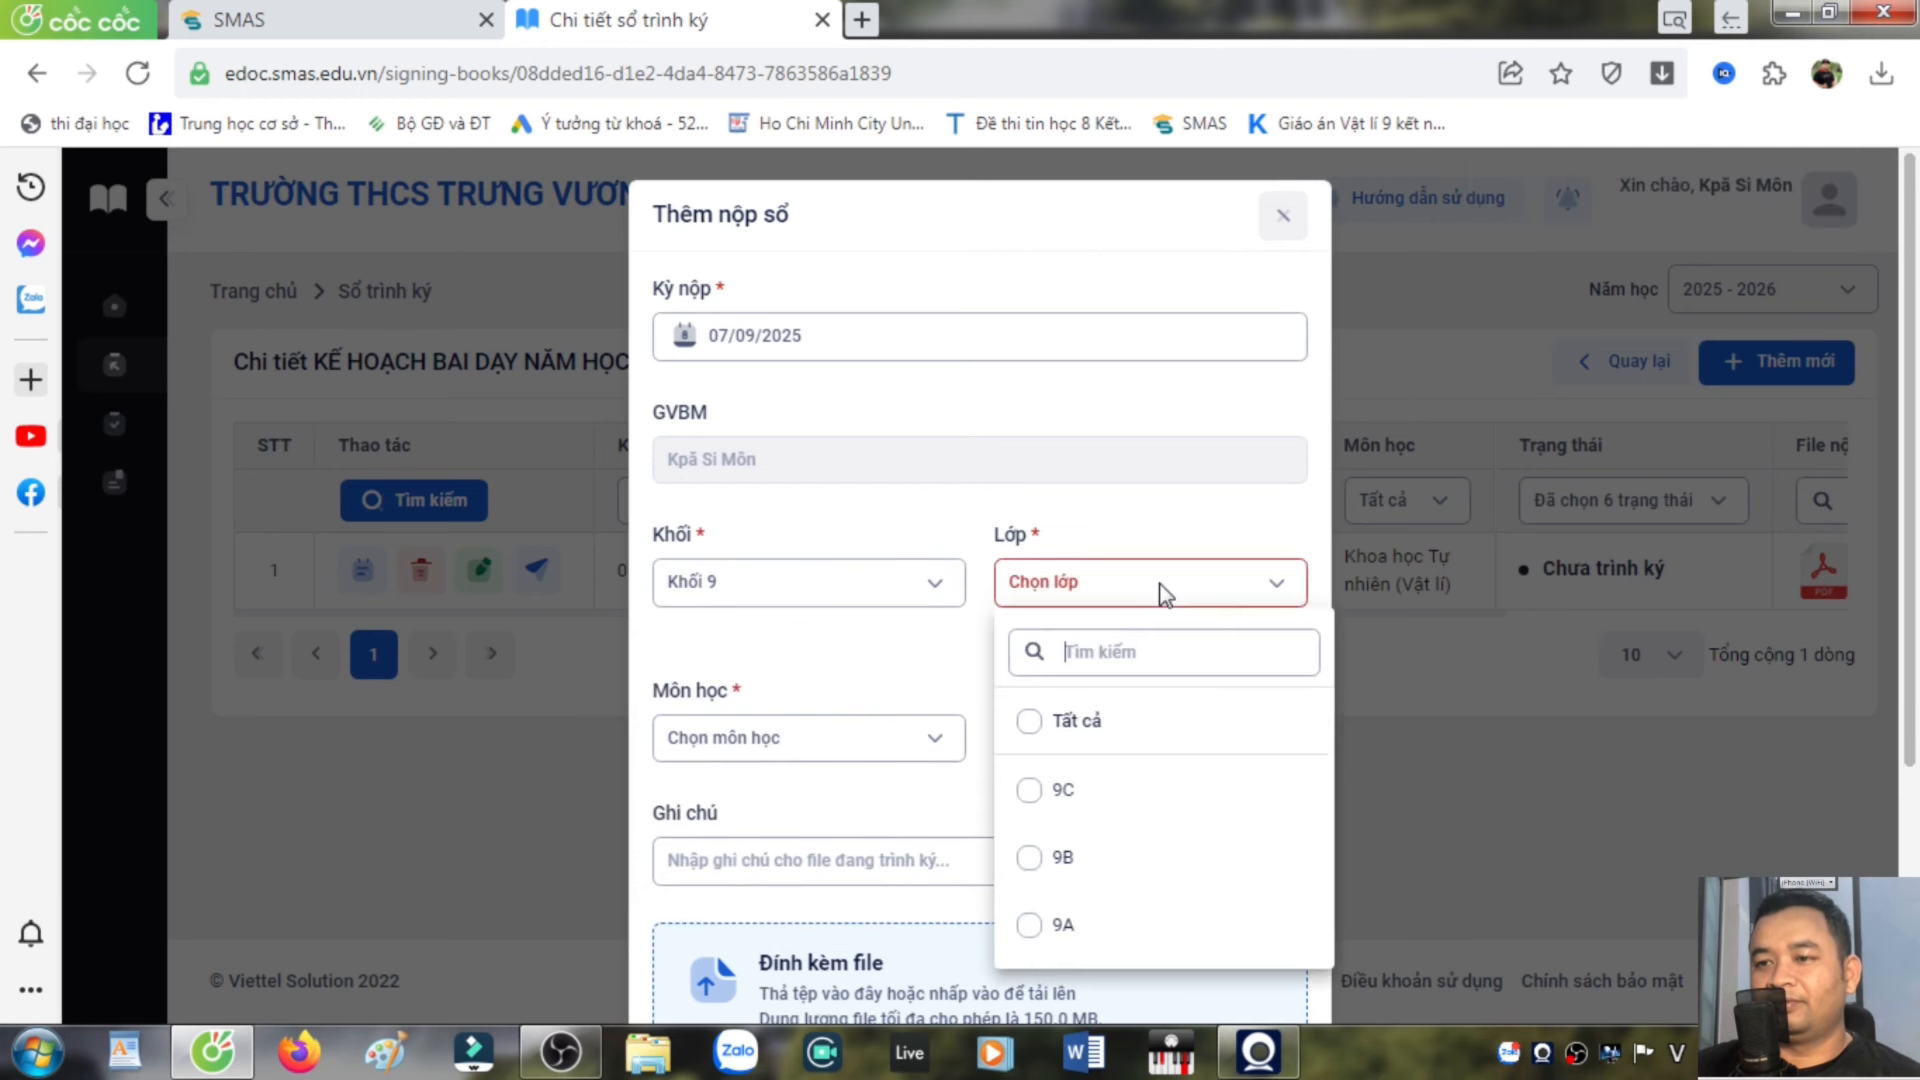
pyautogui.click(1044, 720)
# Set the Khối 9 submission's subject to Khoa học Tự nhiên and its sub-subject (Phân môn) to Vật lí
pyautogui.click(937, 722)
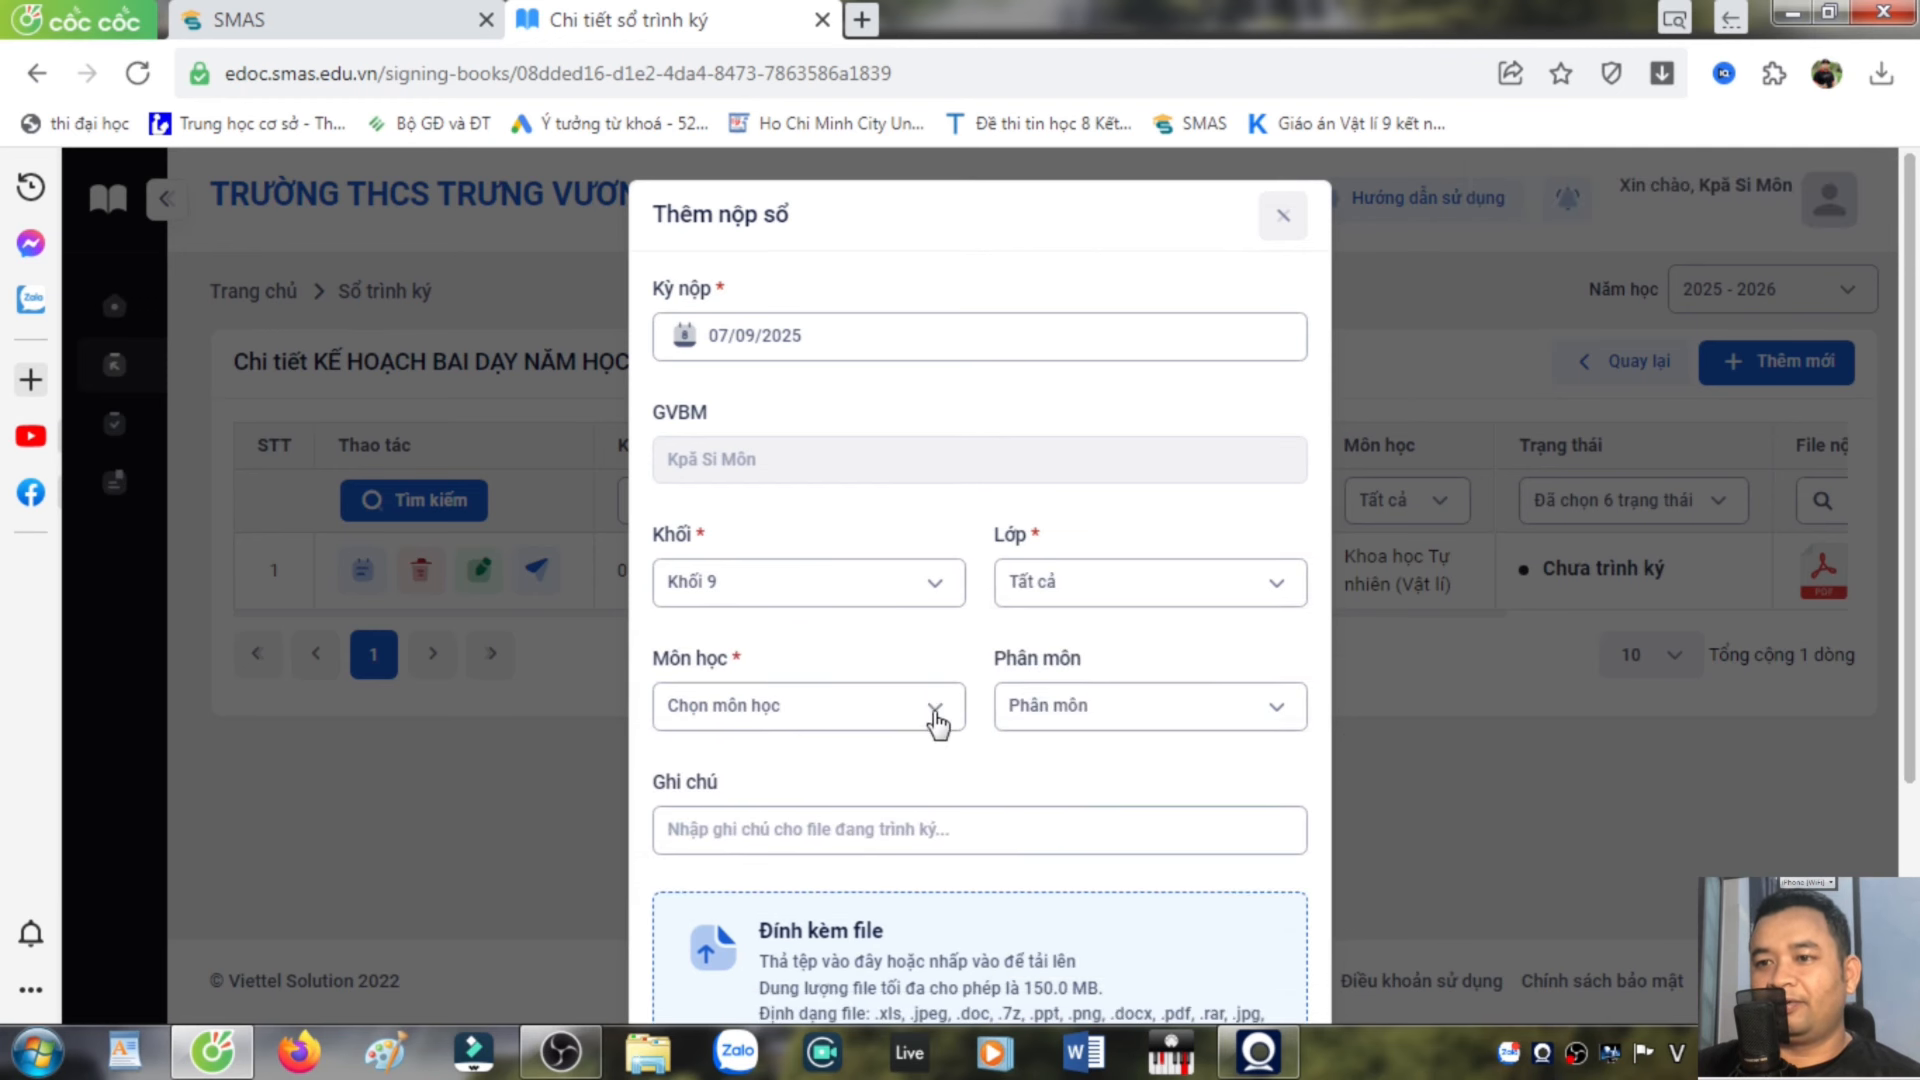
pyautogui.click(936, 715)
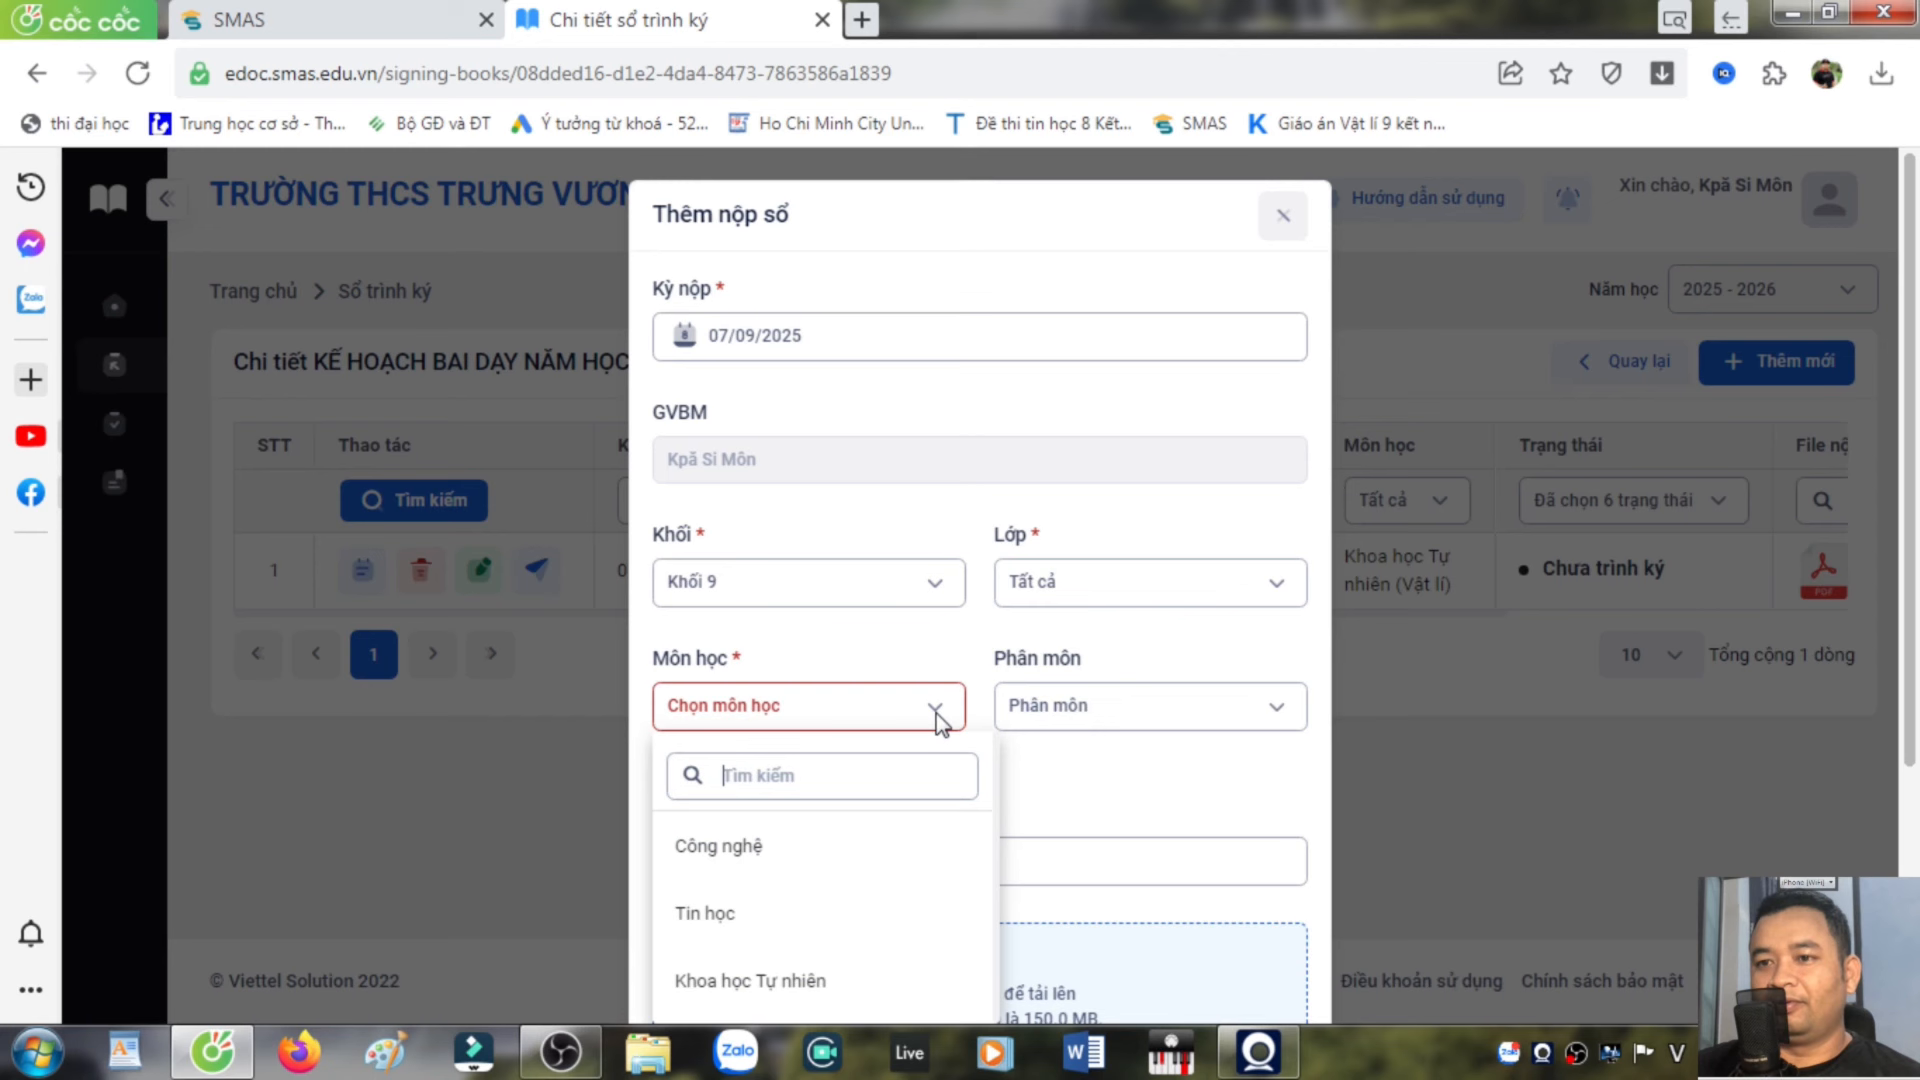
pyautogui.click(752, 983)
pyautogui.click(1272, 715)
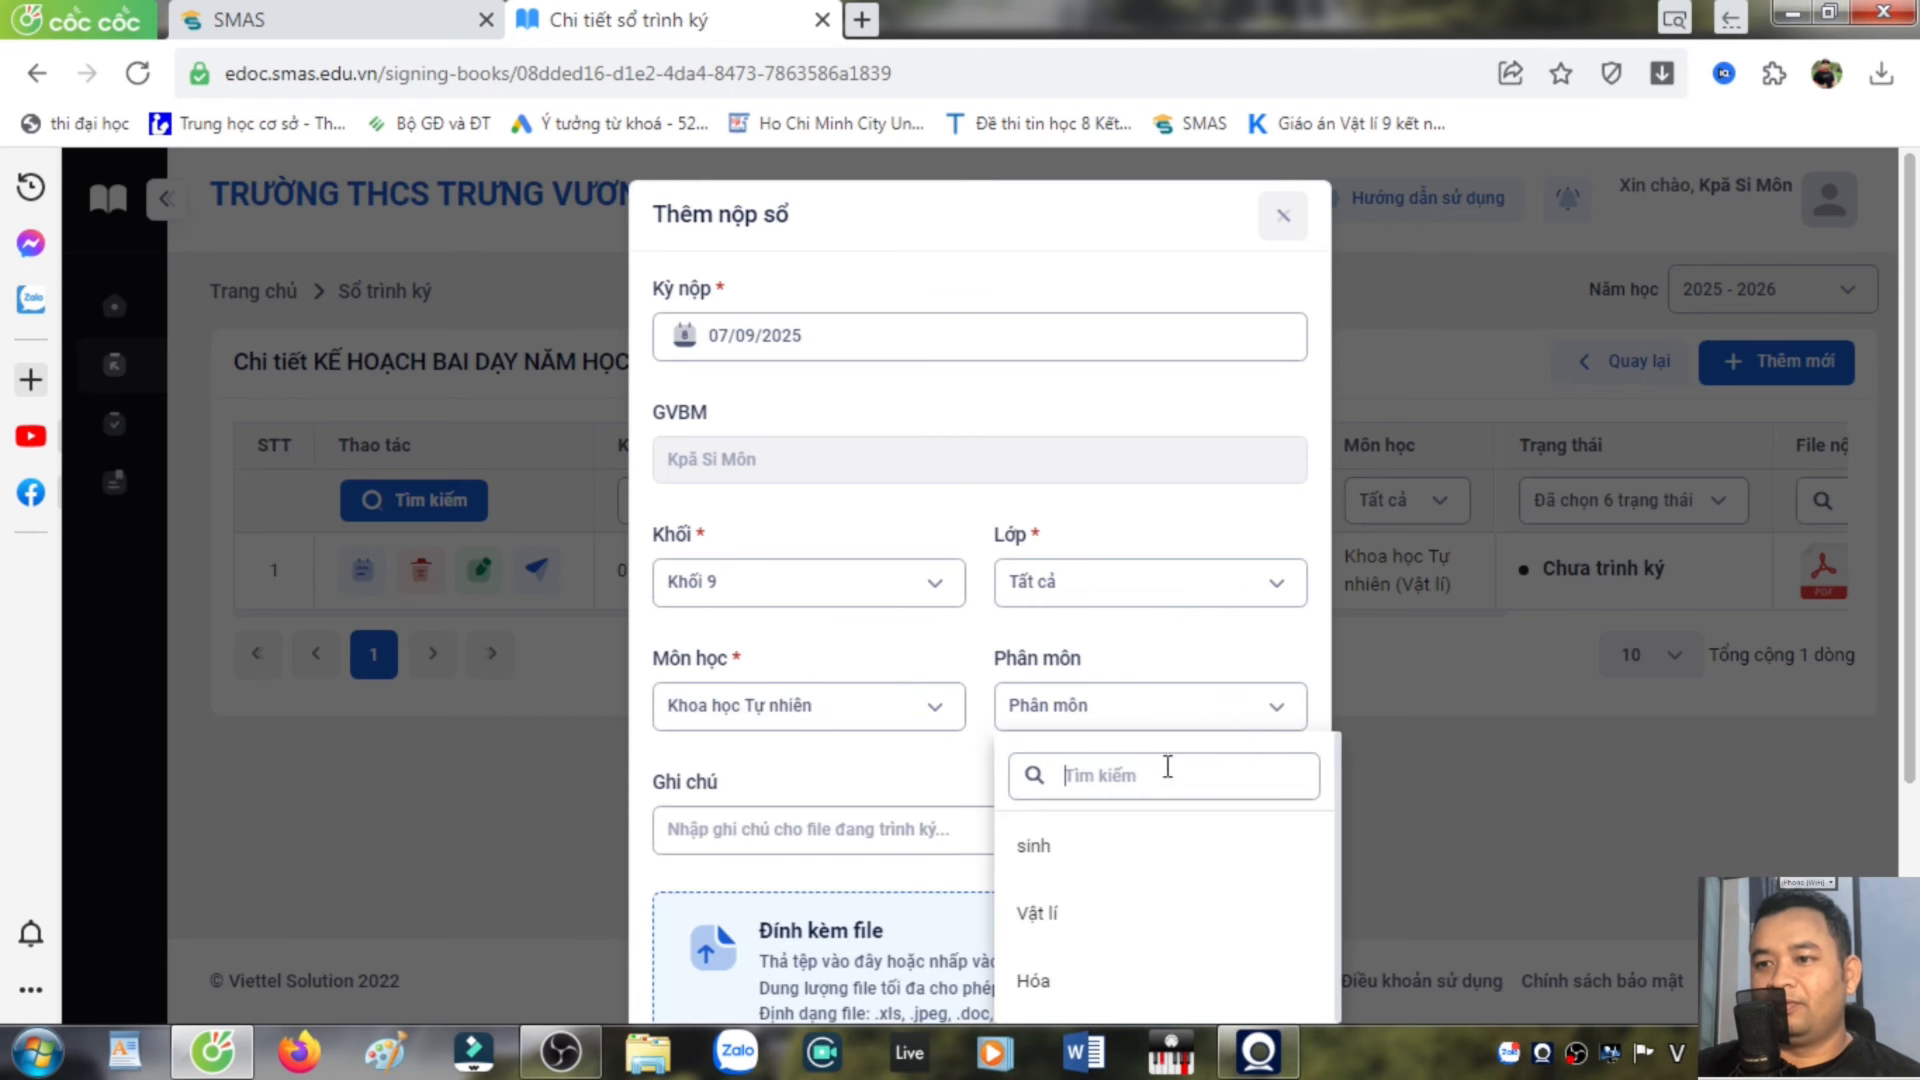
pyautogui.click(1035, 915)
# Attach the file Tuần 1, 2 - KHTN 9 VL.docx from the 2.KHTN 9 > Giáo án KHTN 9 folder to the submission
pyautogui.scroll(-3, 1038, 870)
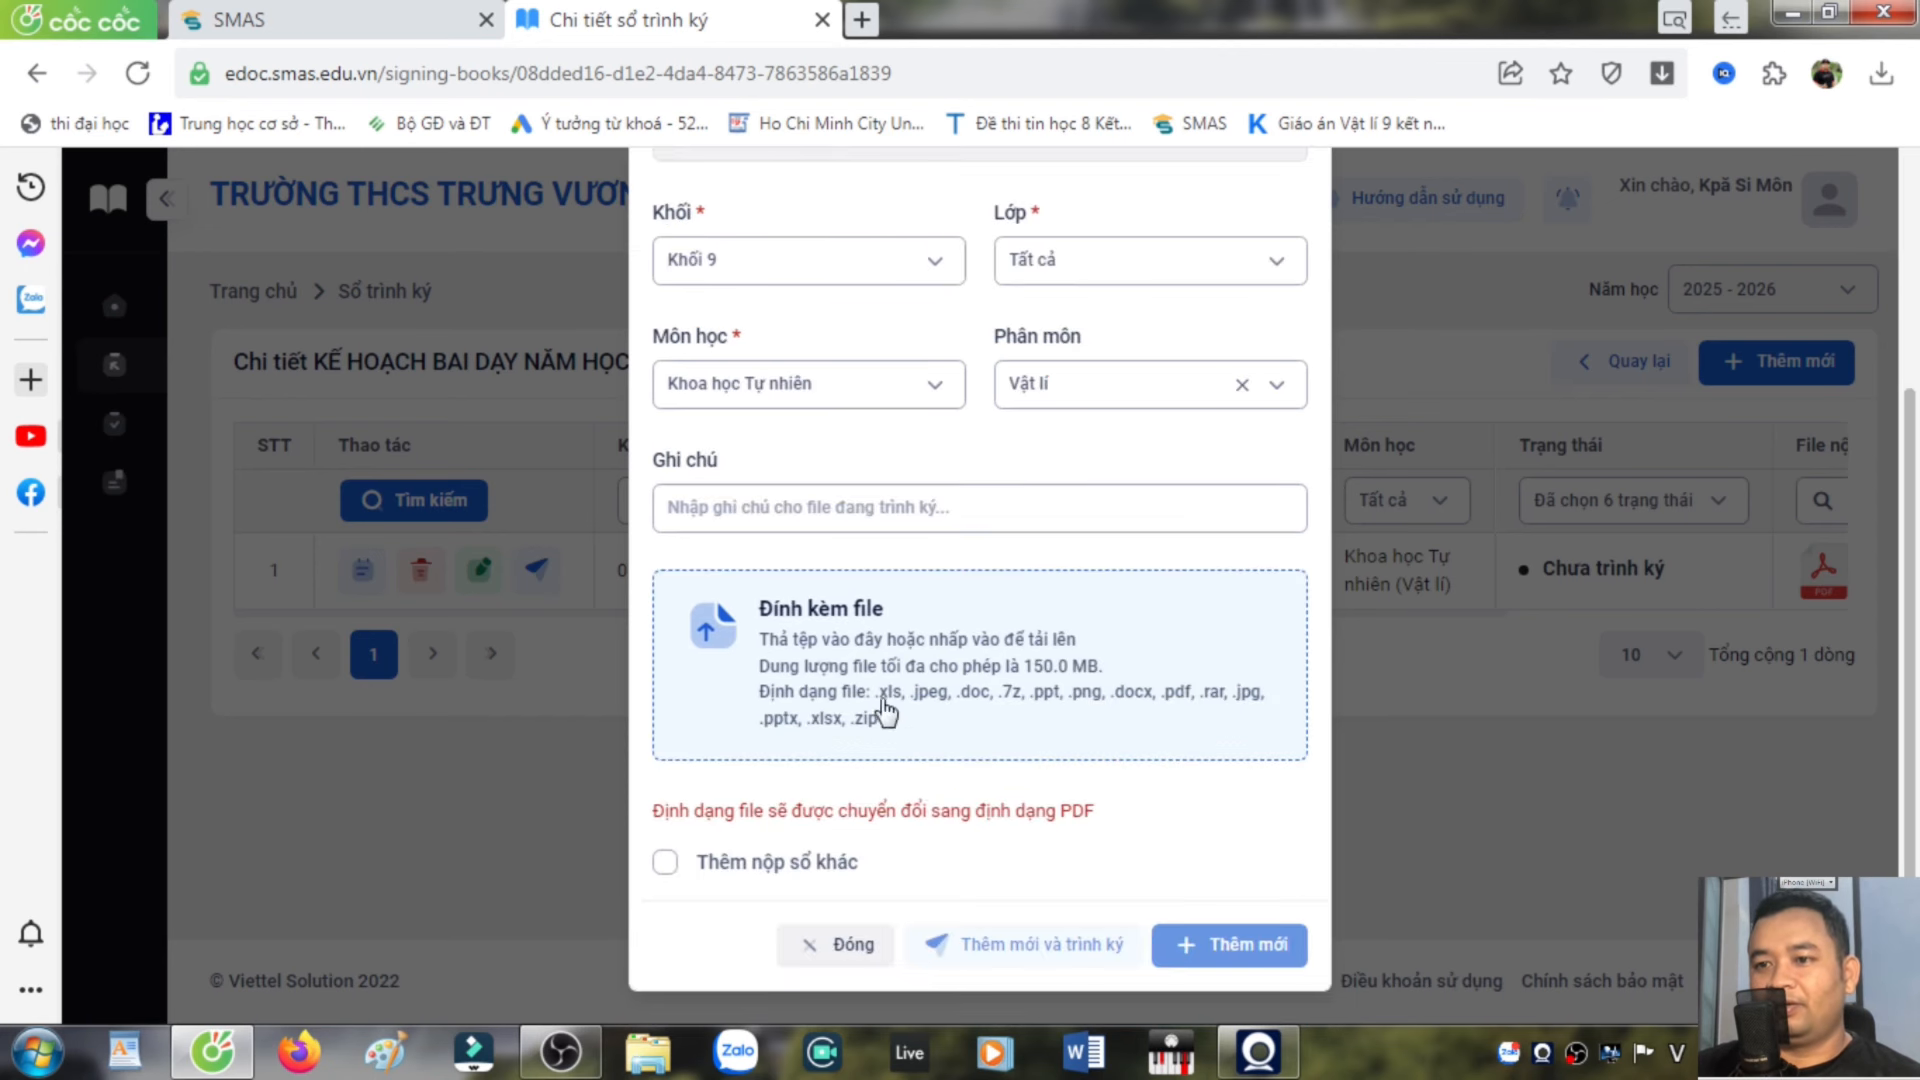
pyautogui.click(857, 673)
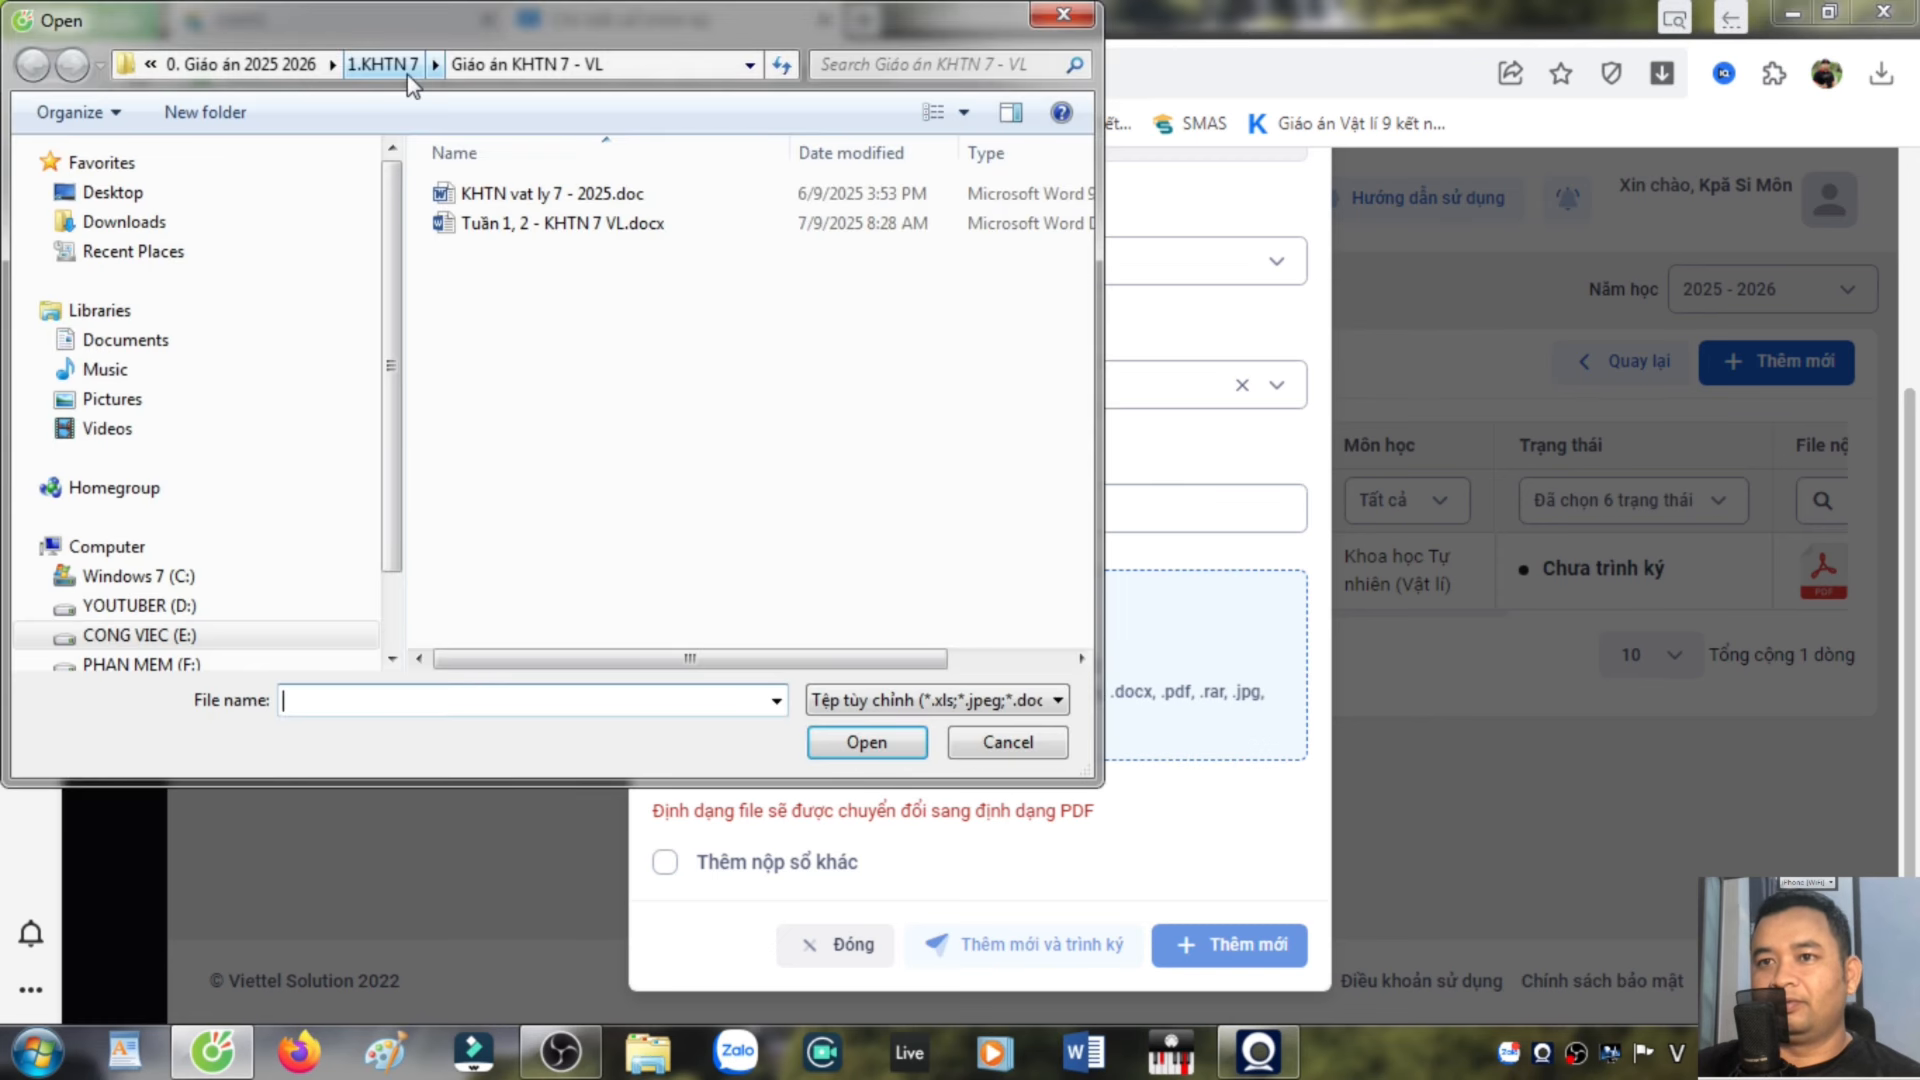
pyautogui.click(379, 64)
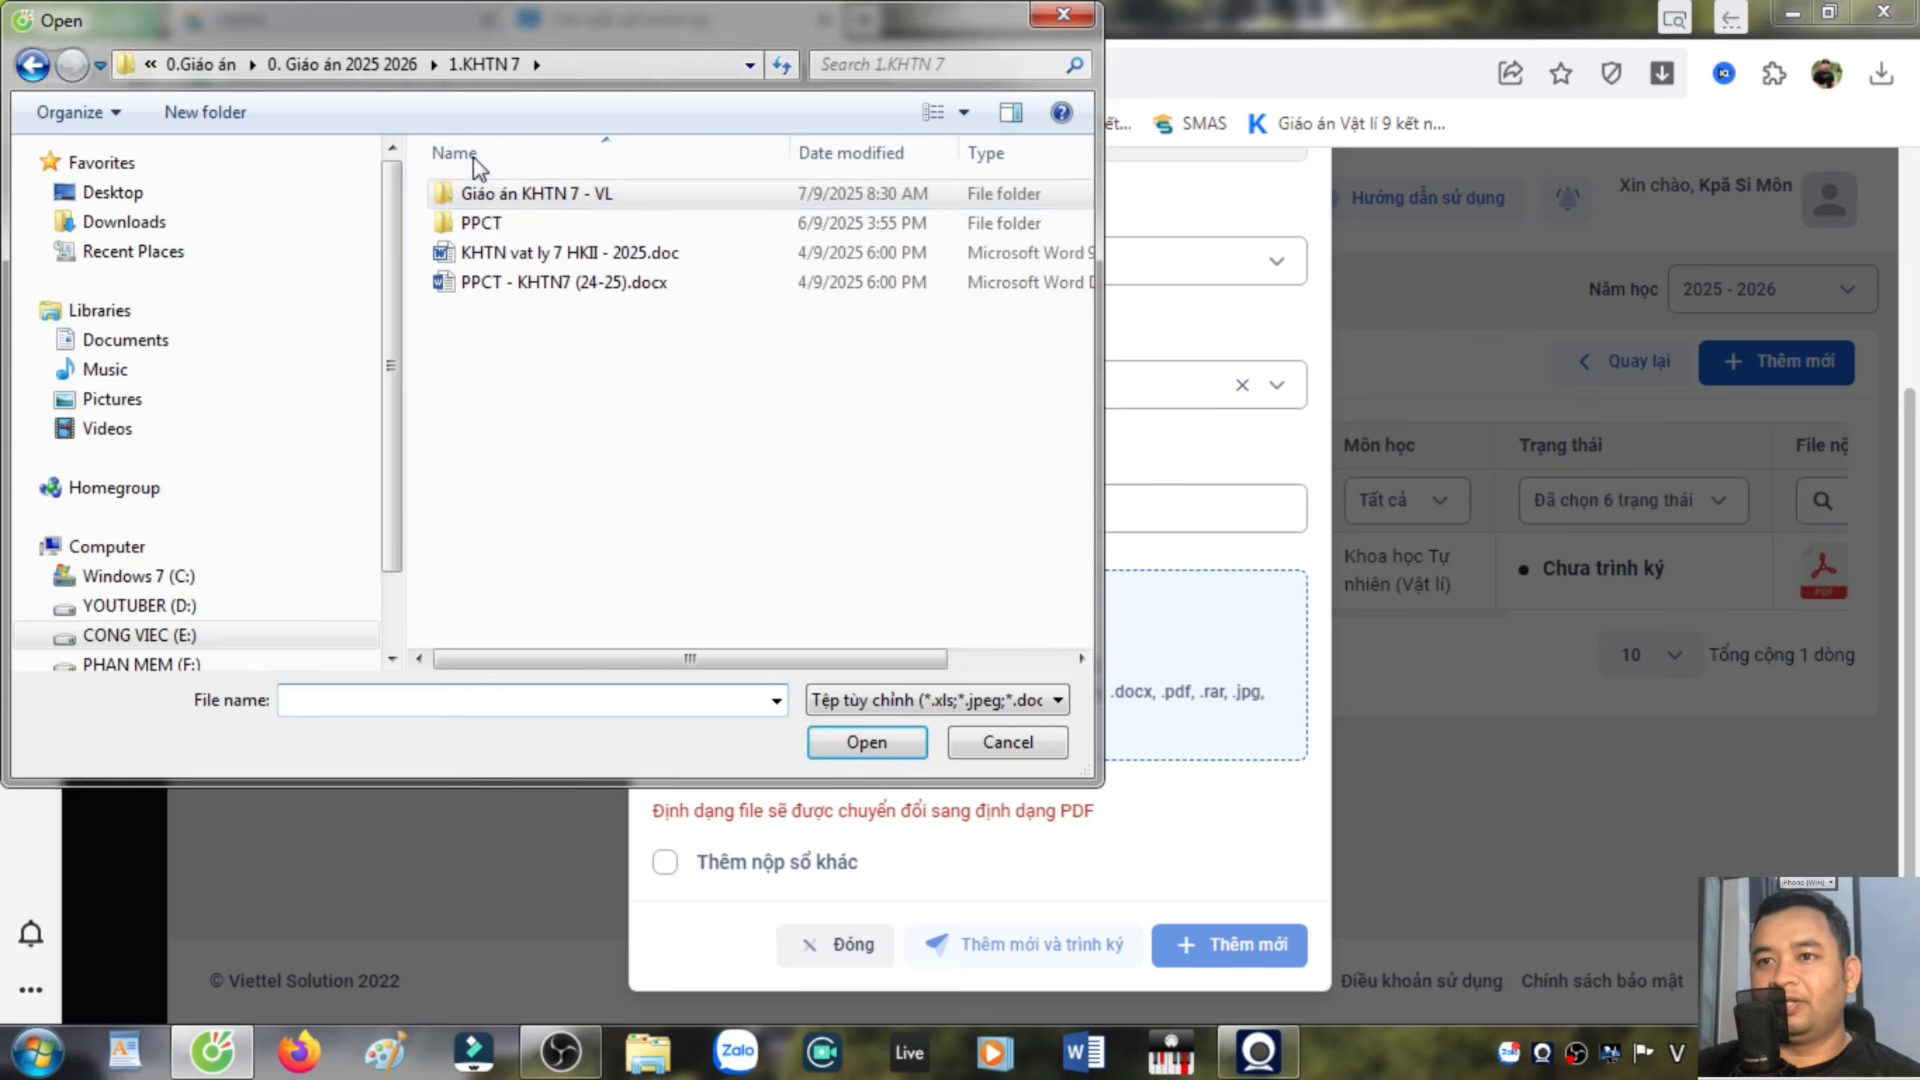
pyautogui.click(376, 64)
pyautogui.doubleClick(513, 222)
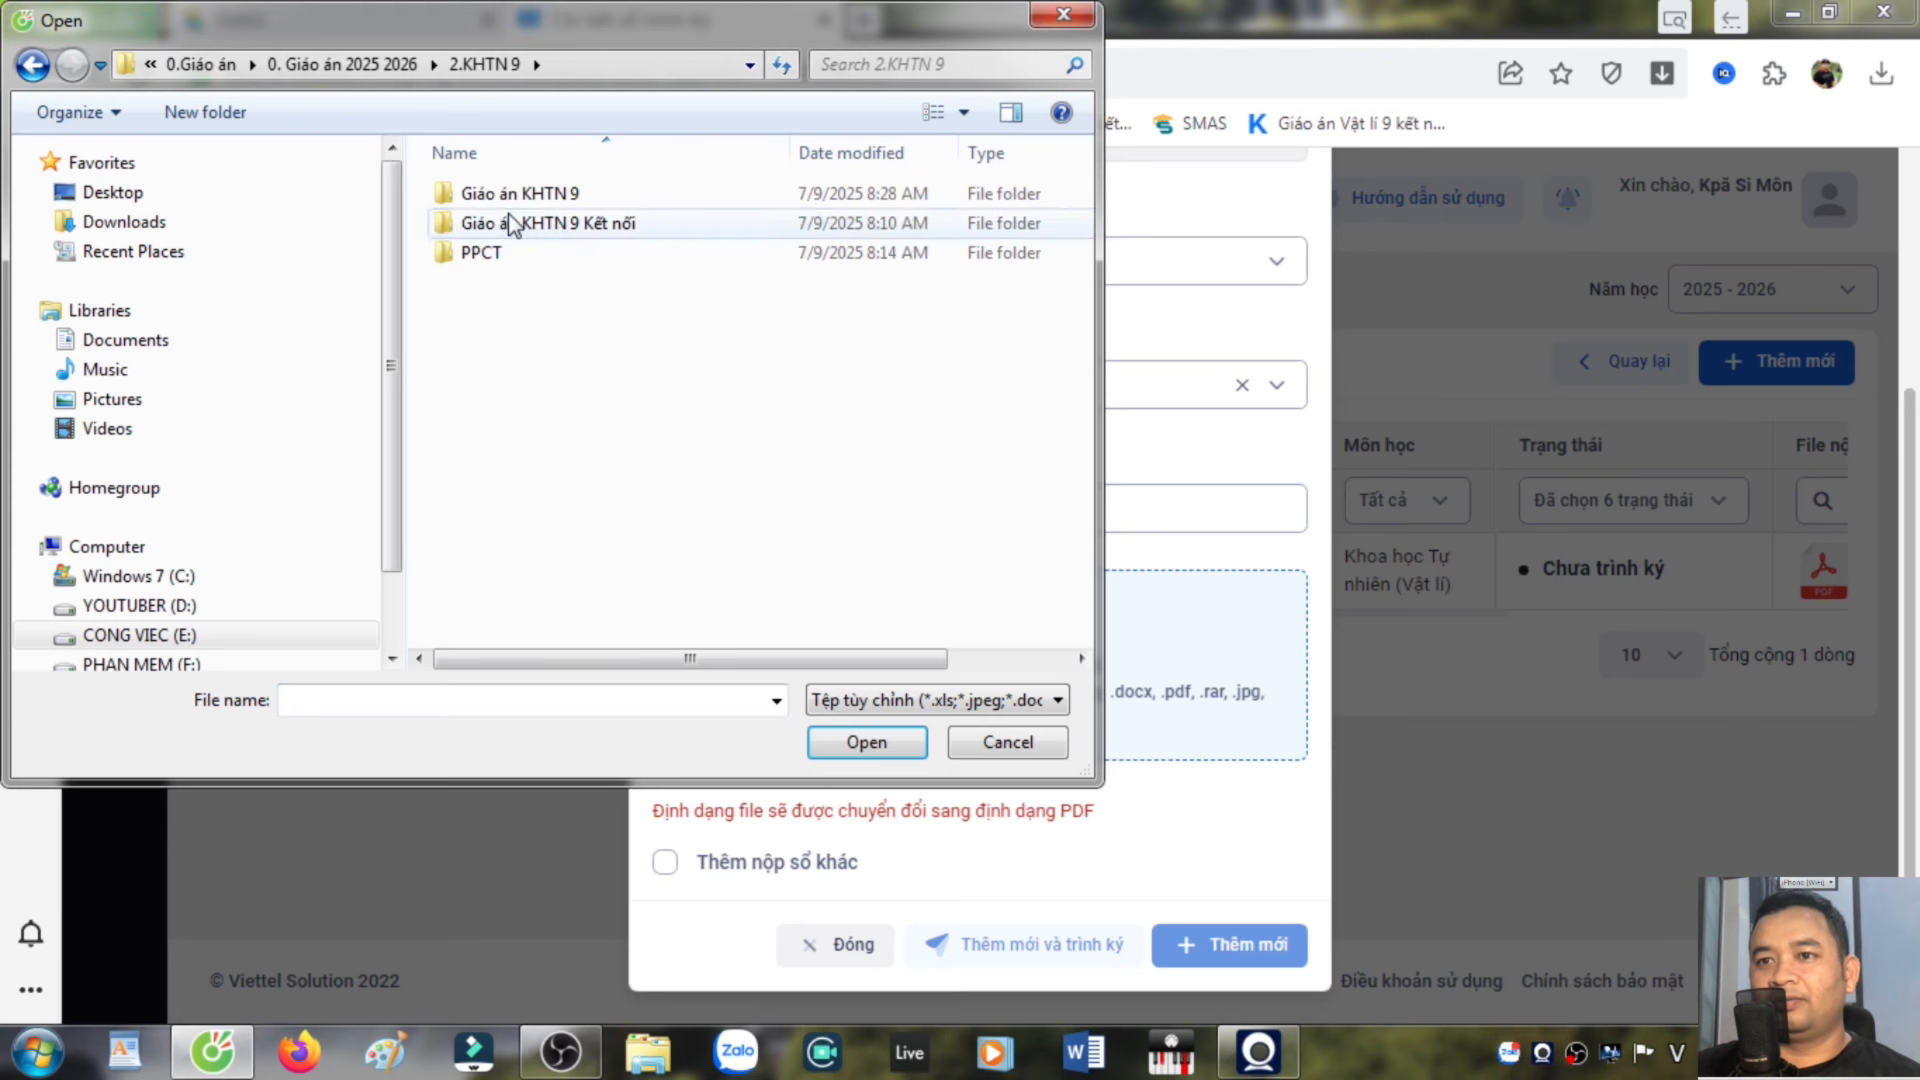
pyautogui.doubleClick(537, 201)
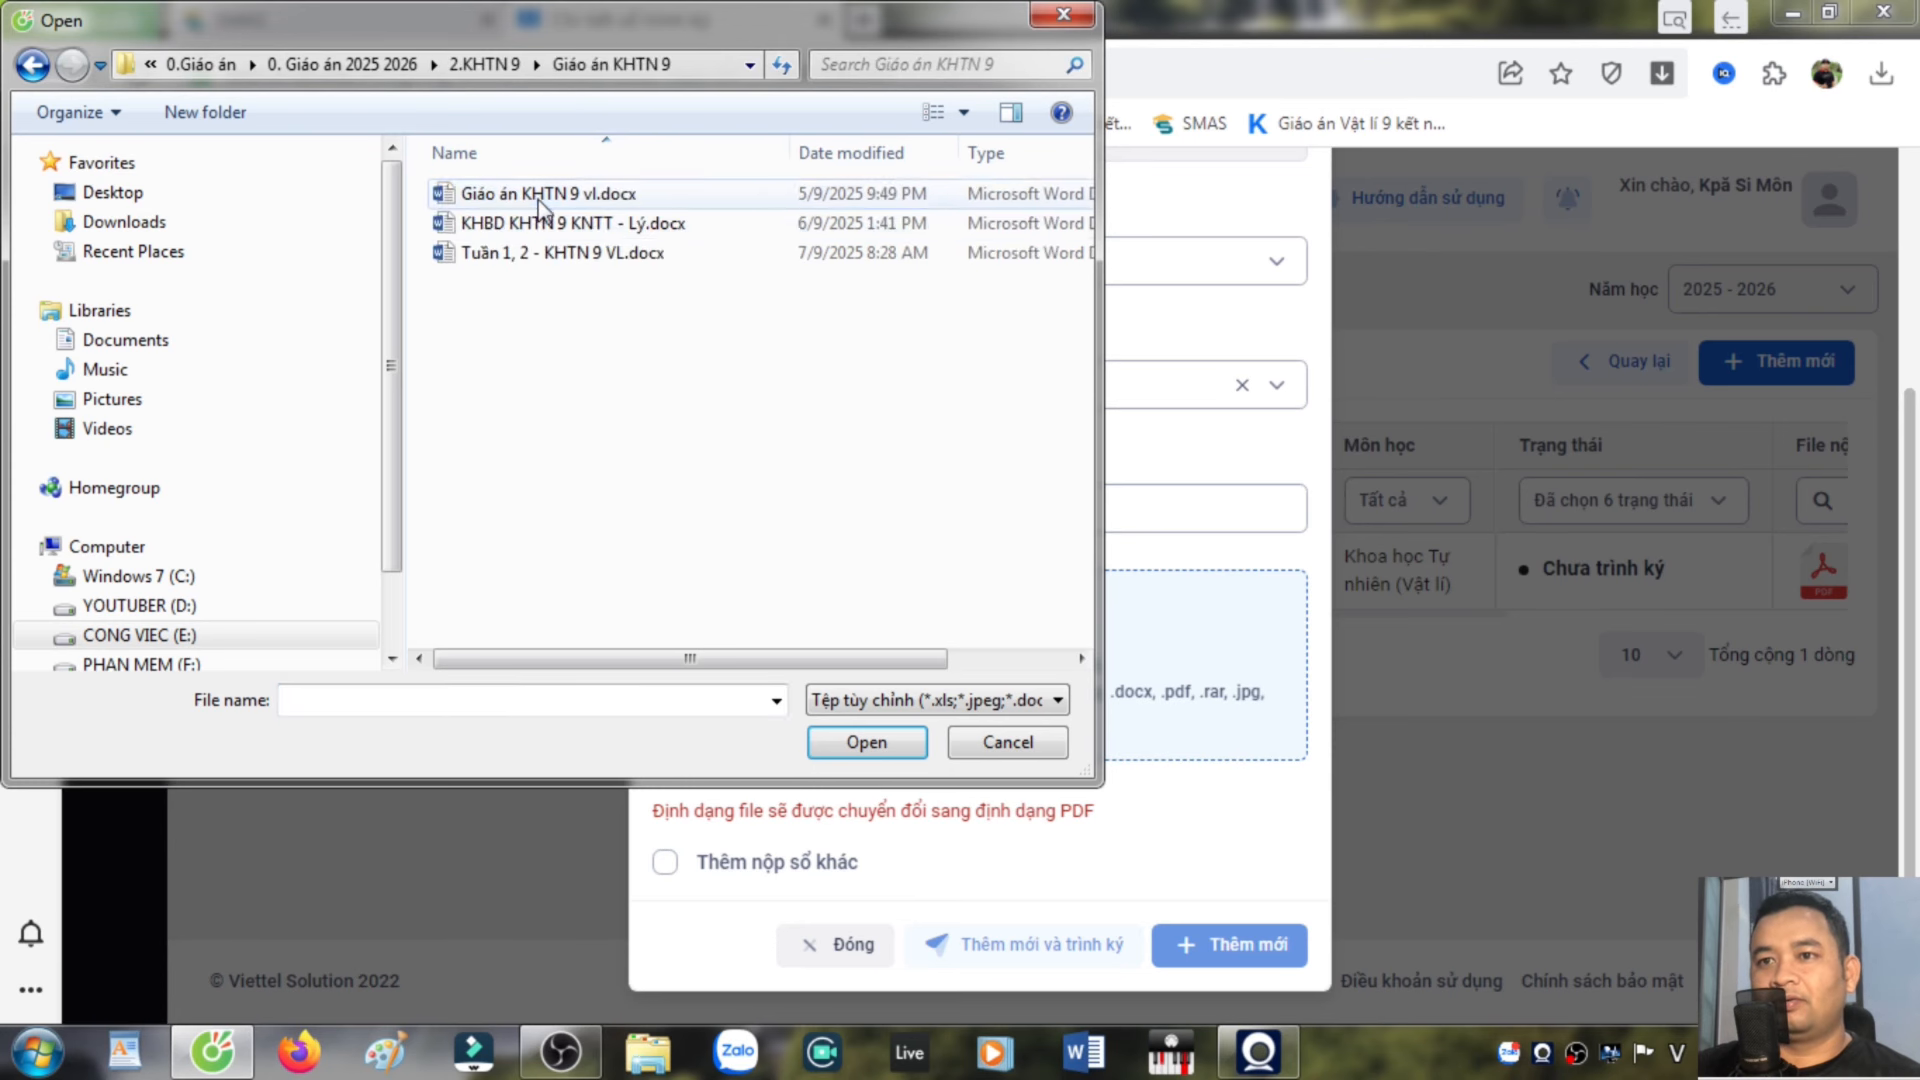
pyautogui.click(538, 254)
pyautogui.click(864, 745)
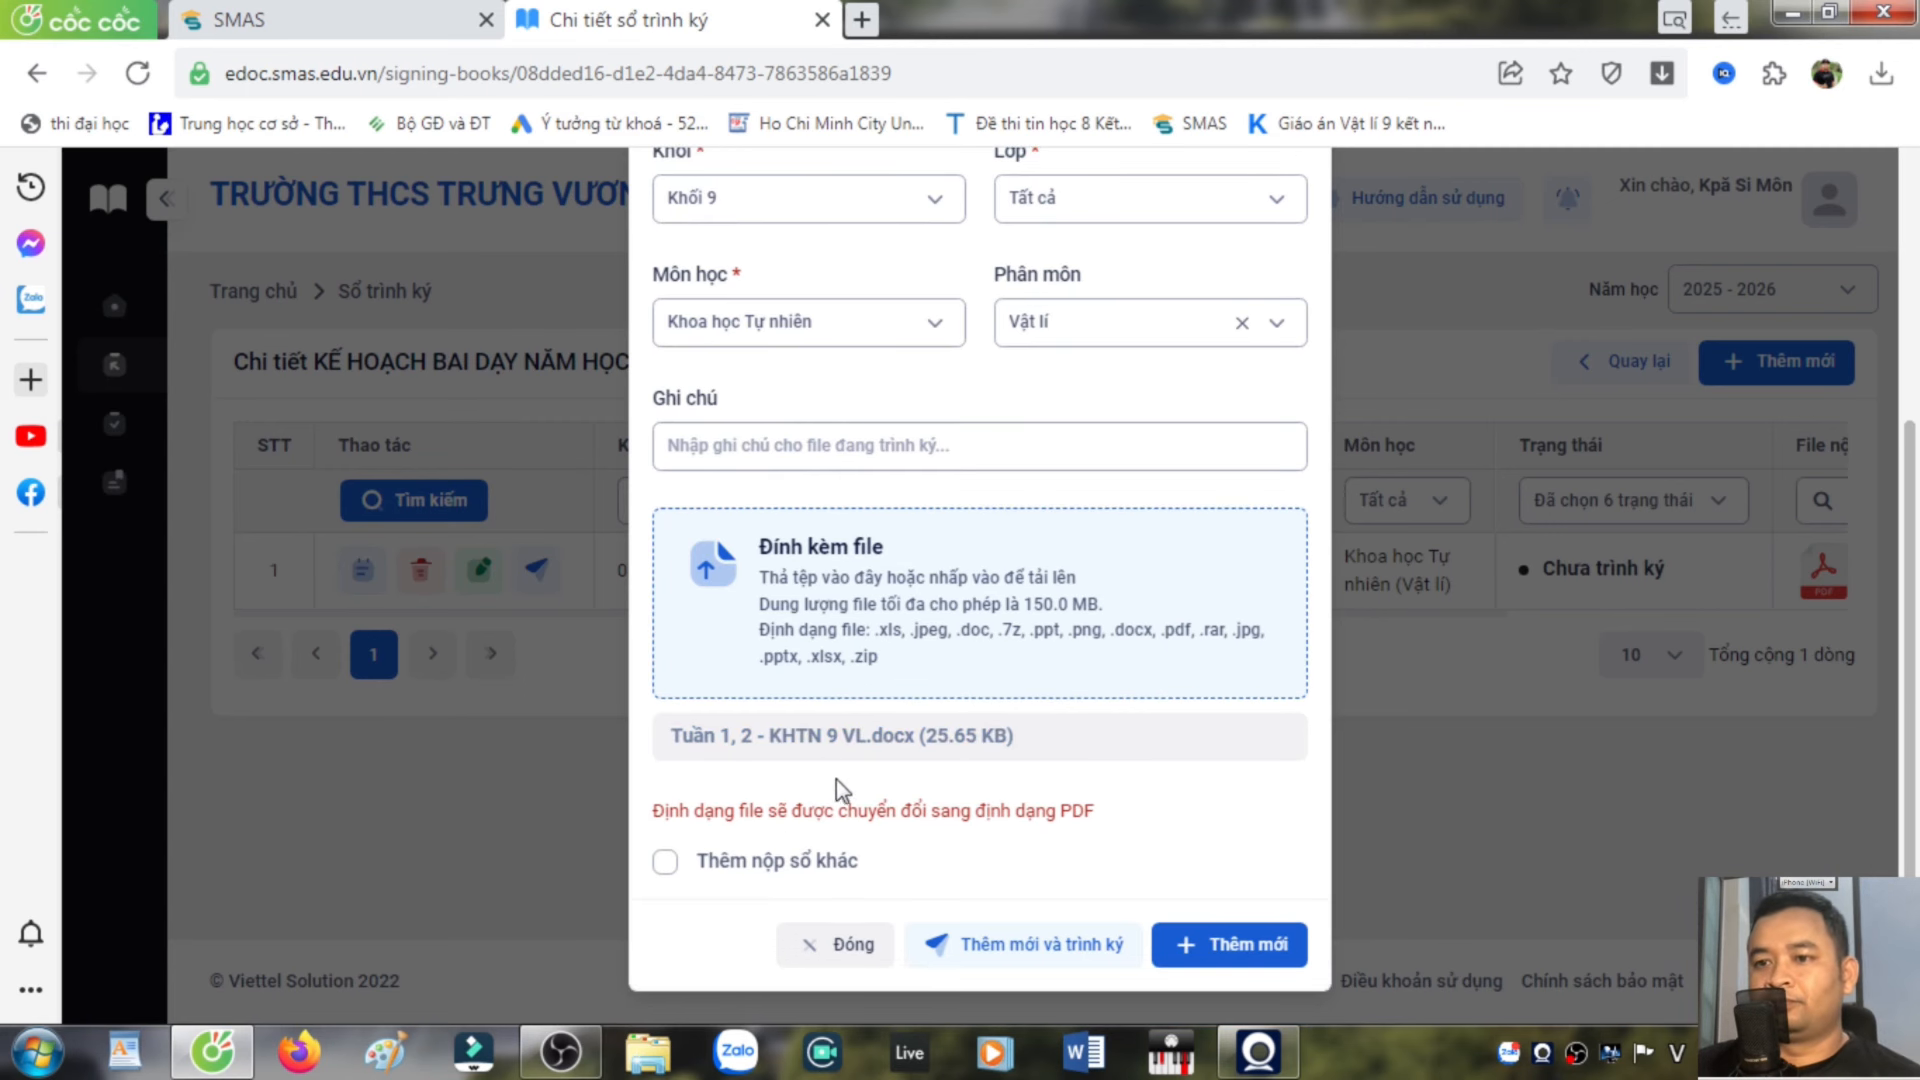
# Review the form, enable adding another submission (Thêm nộp sổ khác), and add the Khối 9 Vật lí submission
pyautogui.scroll(4, 1111, 575)
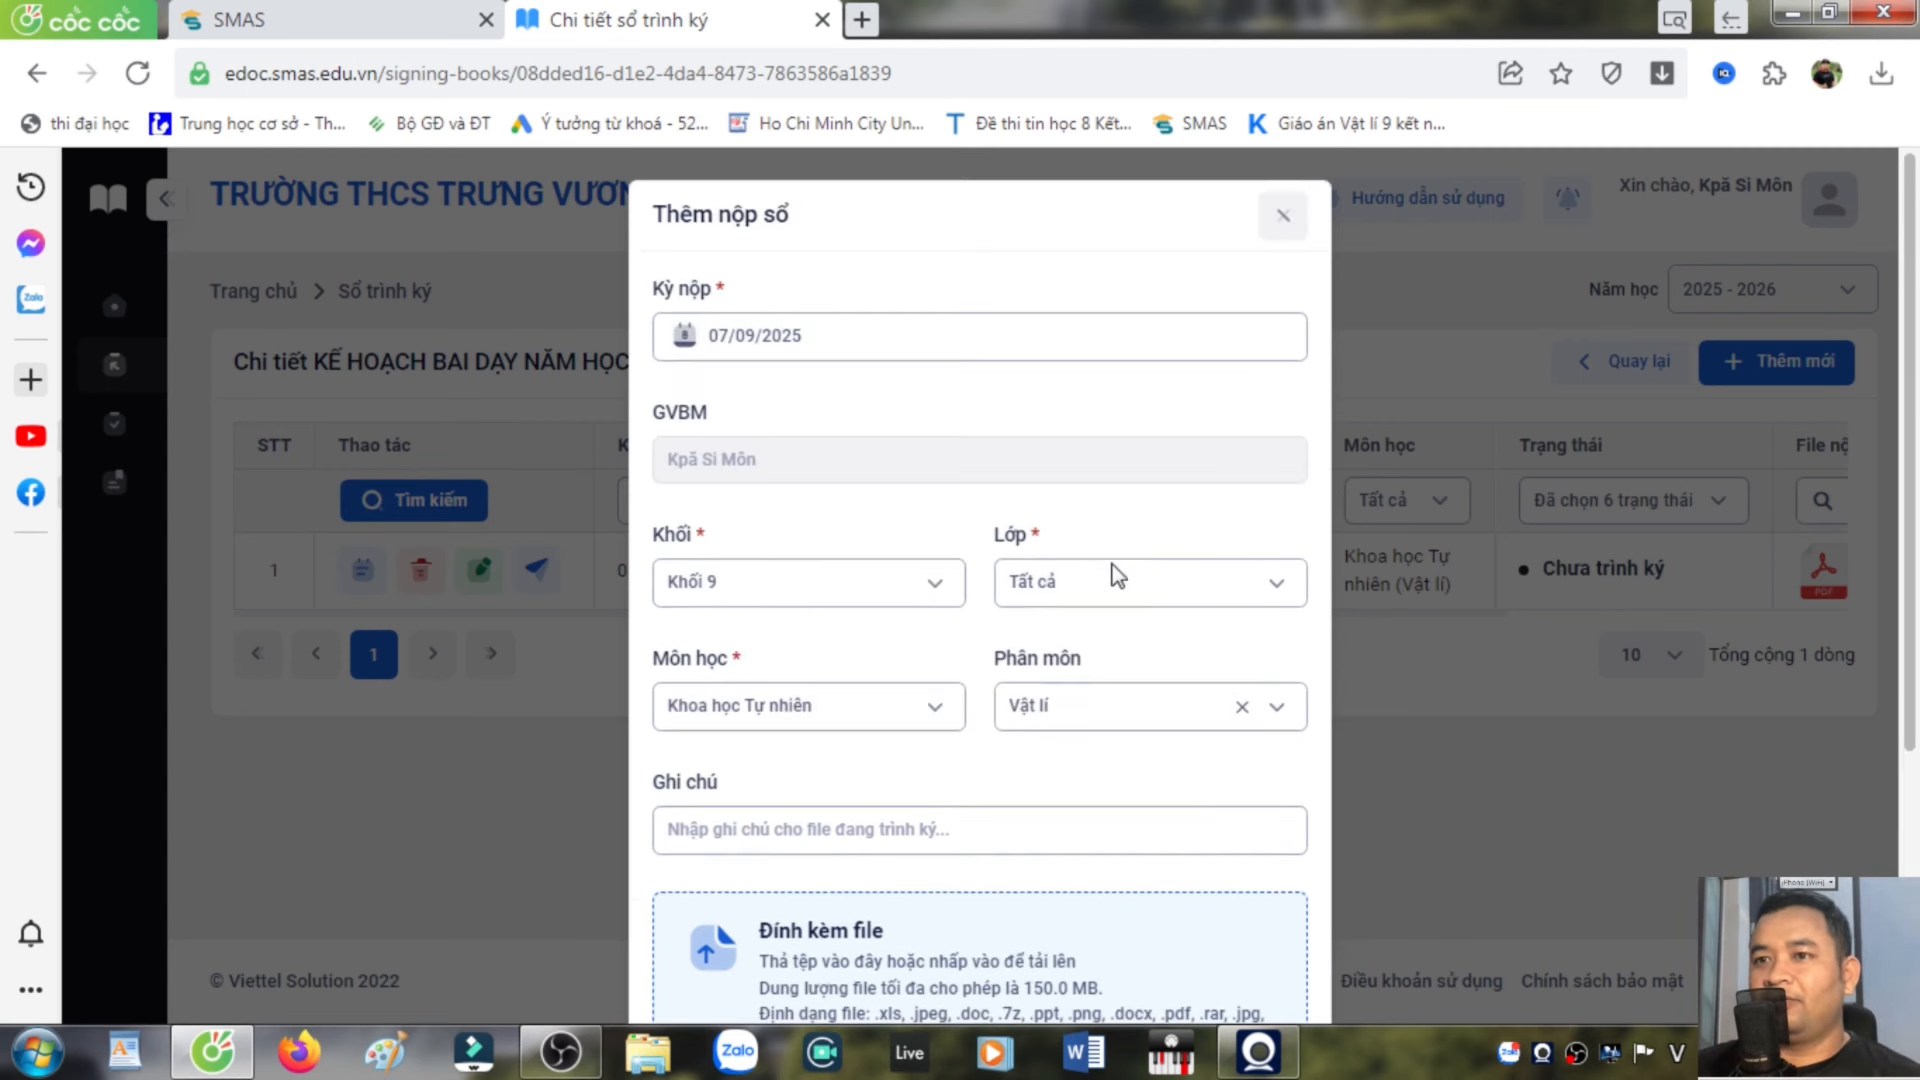
pyautogui.scroll(-4, 1117, 577)
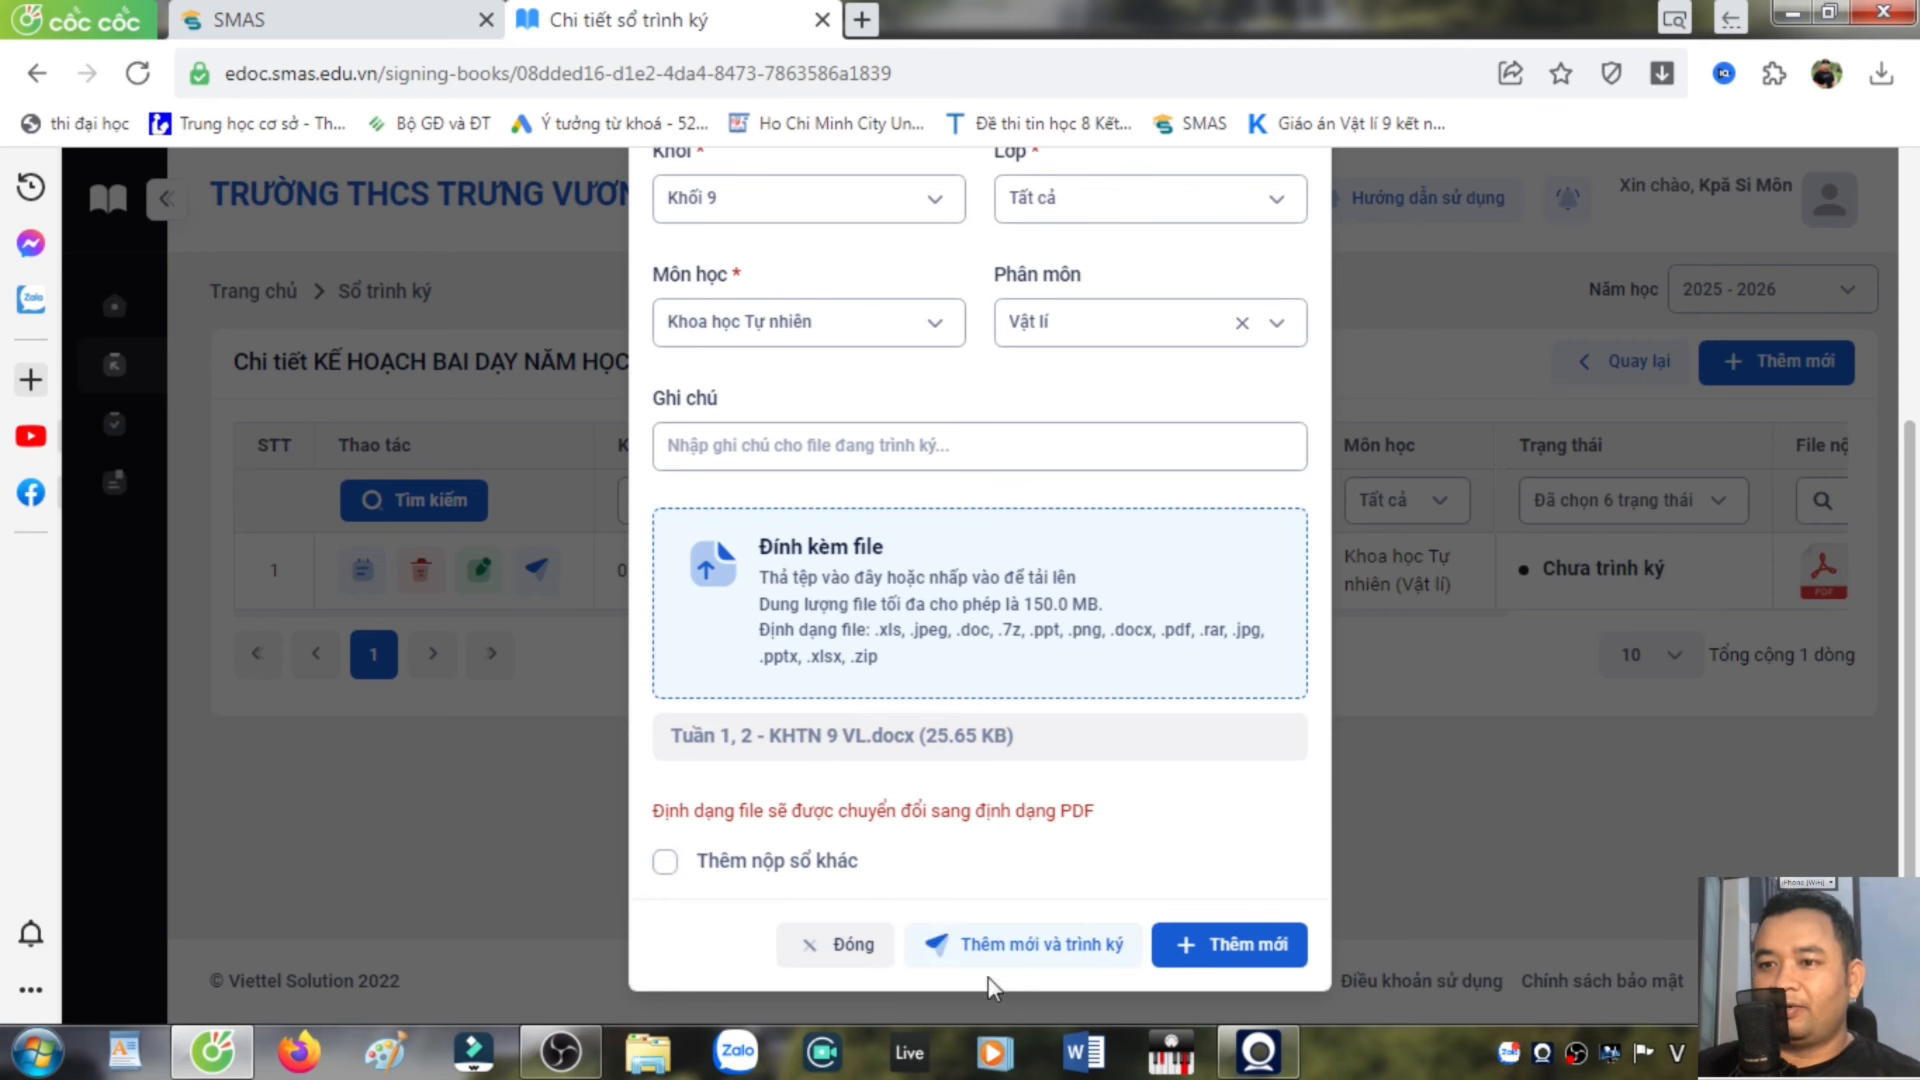
pyautogui.click(666, 863)
pyautogui.click(1210, 949)
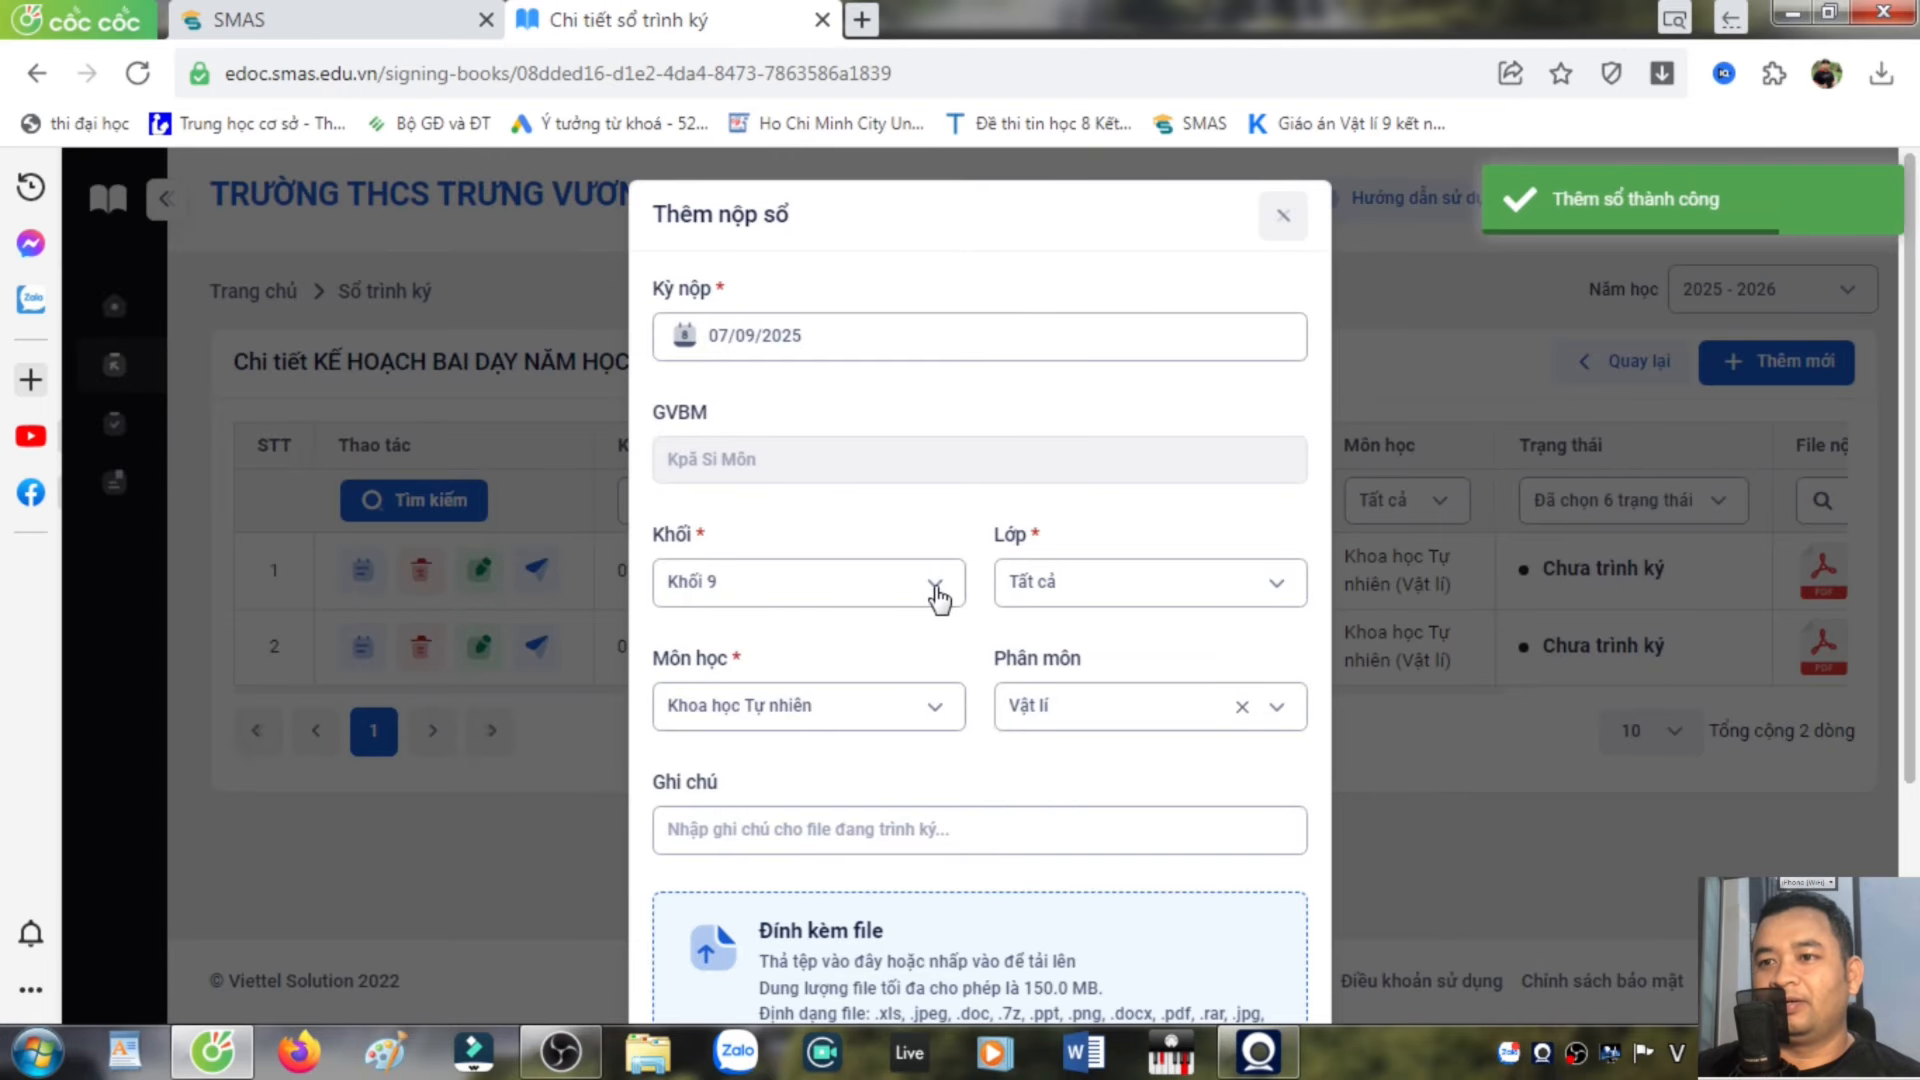
# Set the next Khối 9 submission's subject to Công nghệ and its sub-subject (Phân môn) to CN
pyautogui.click(922, 592)
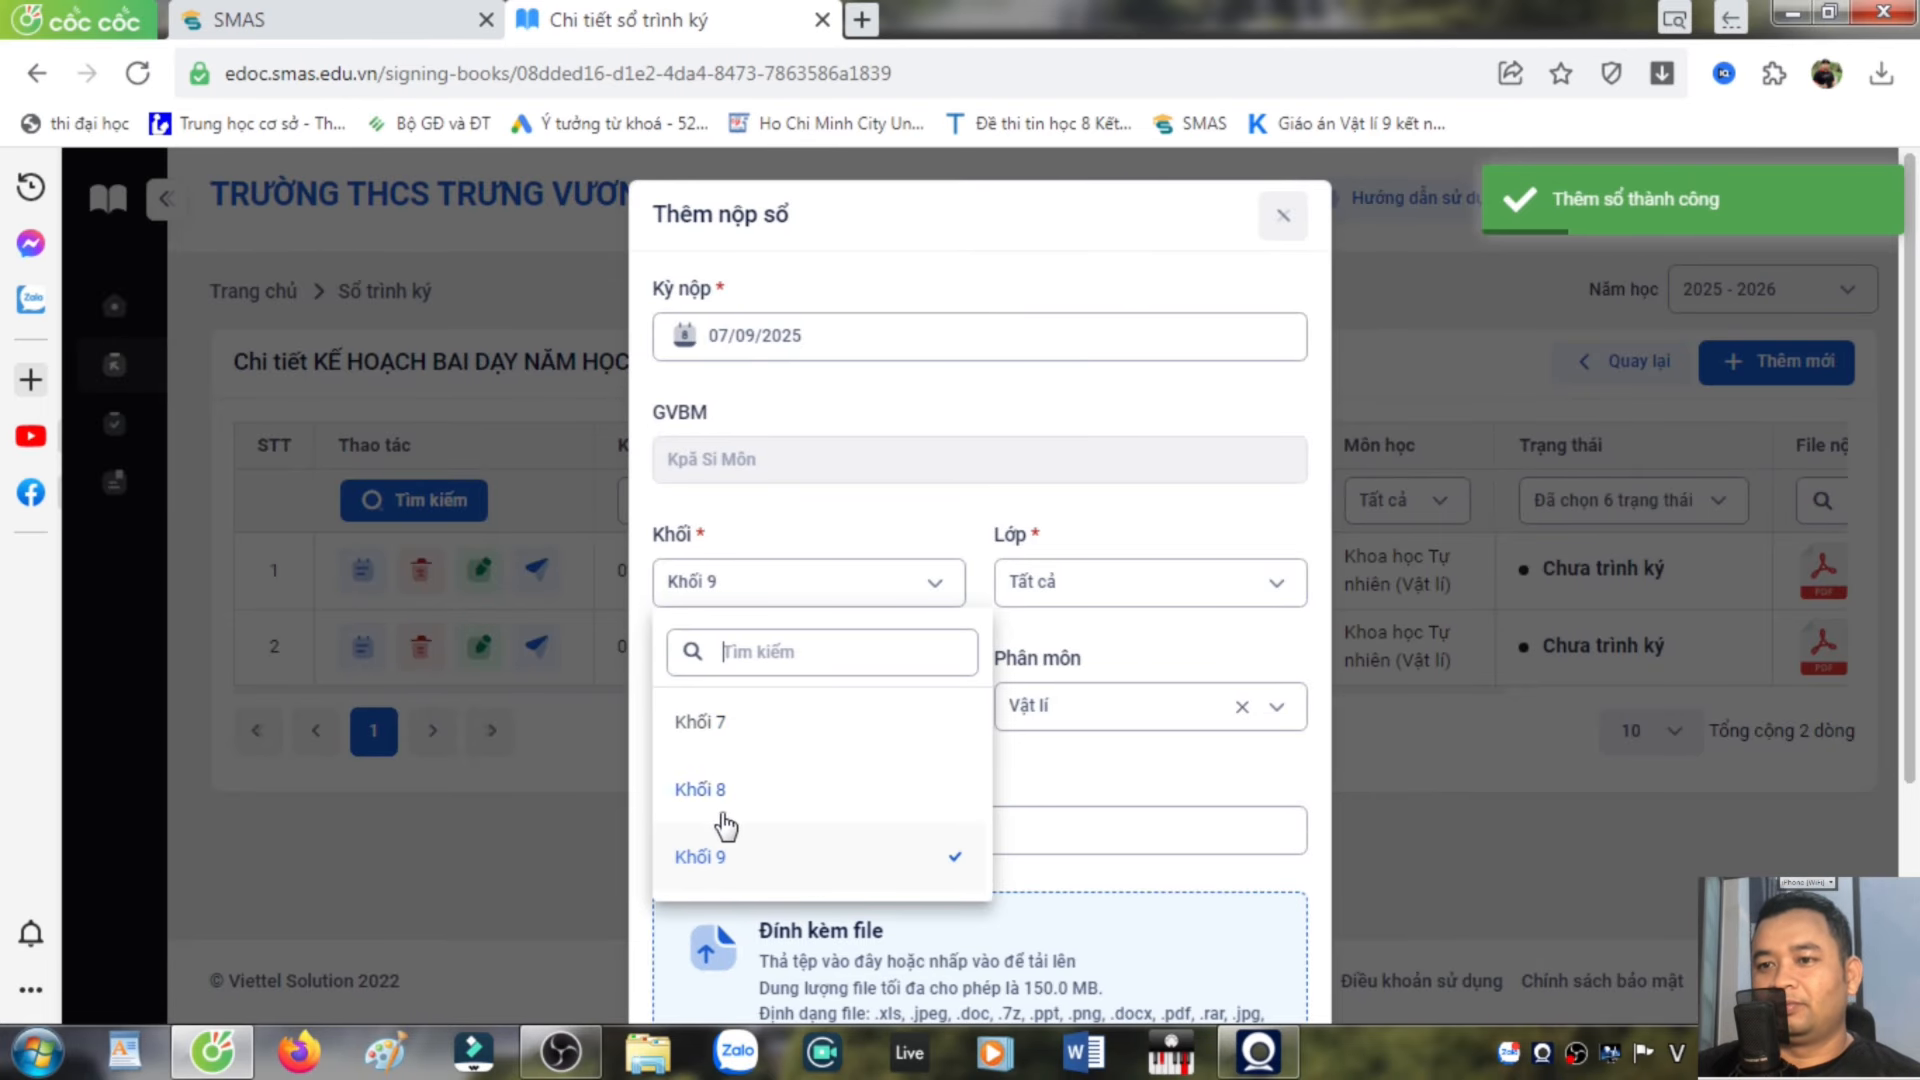
pyautogui.click(1140, 620)
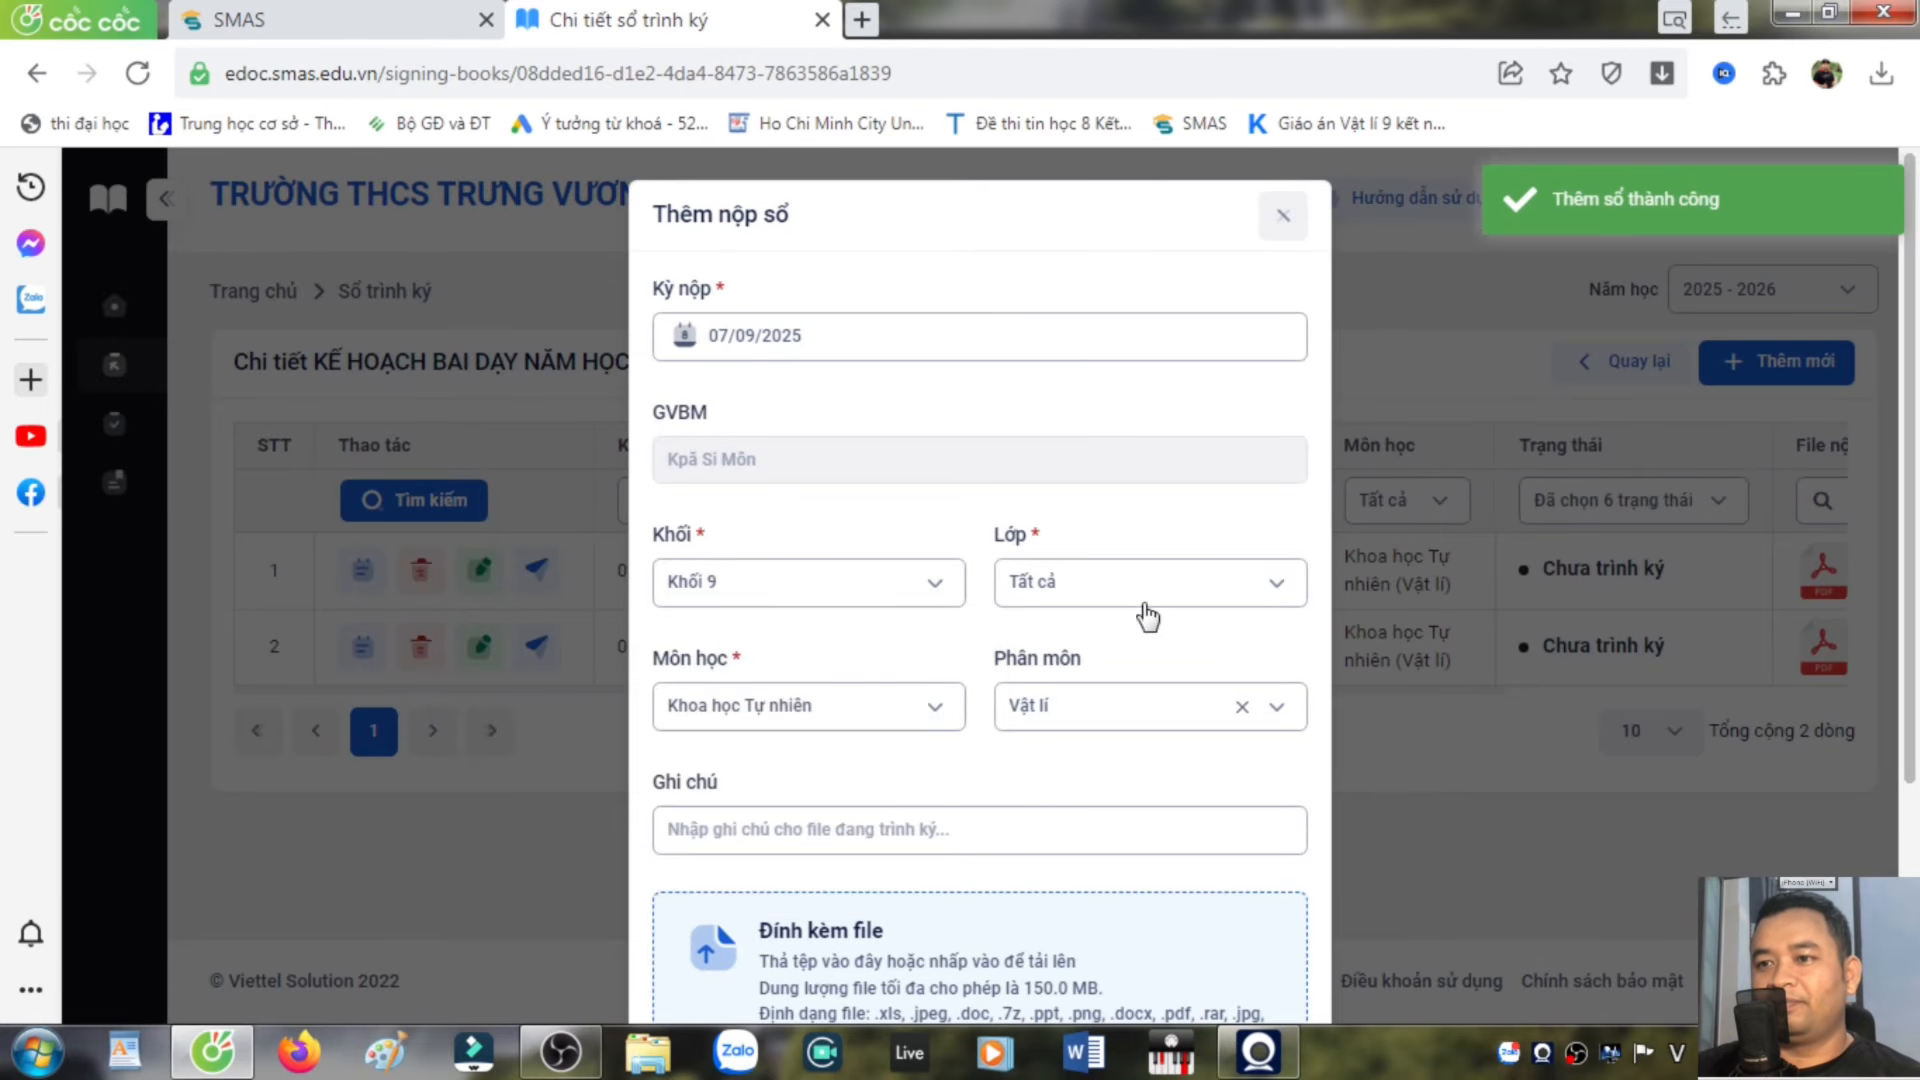
pyautogui.click(1251, 590)
pyautogui.click(938, 717)
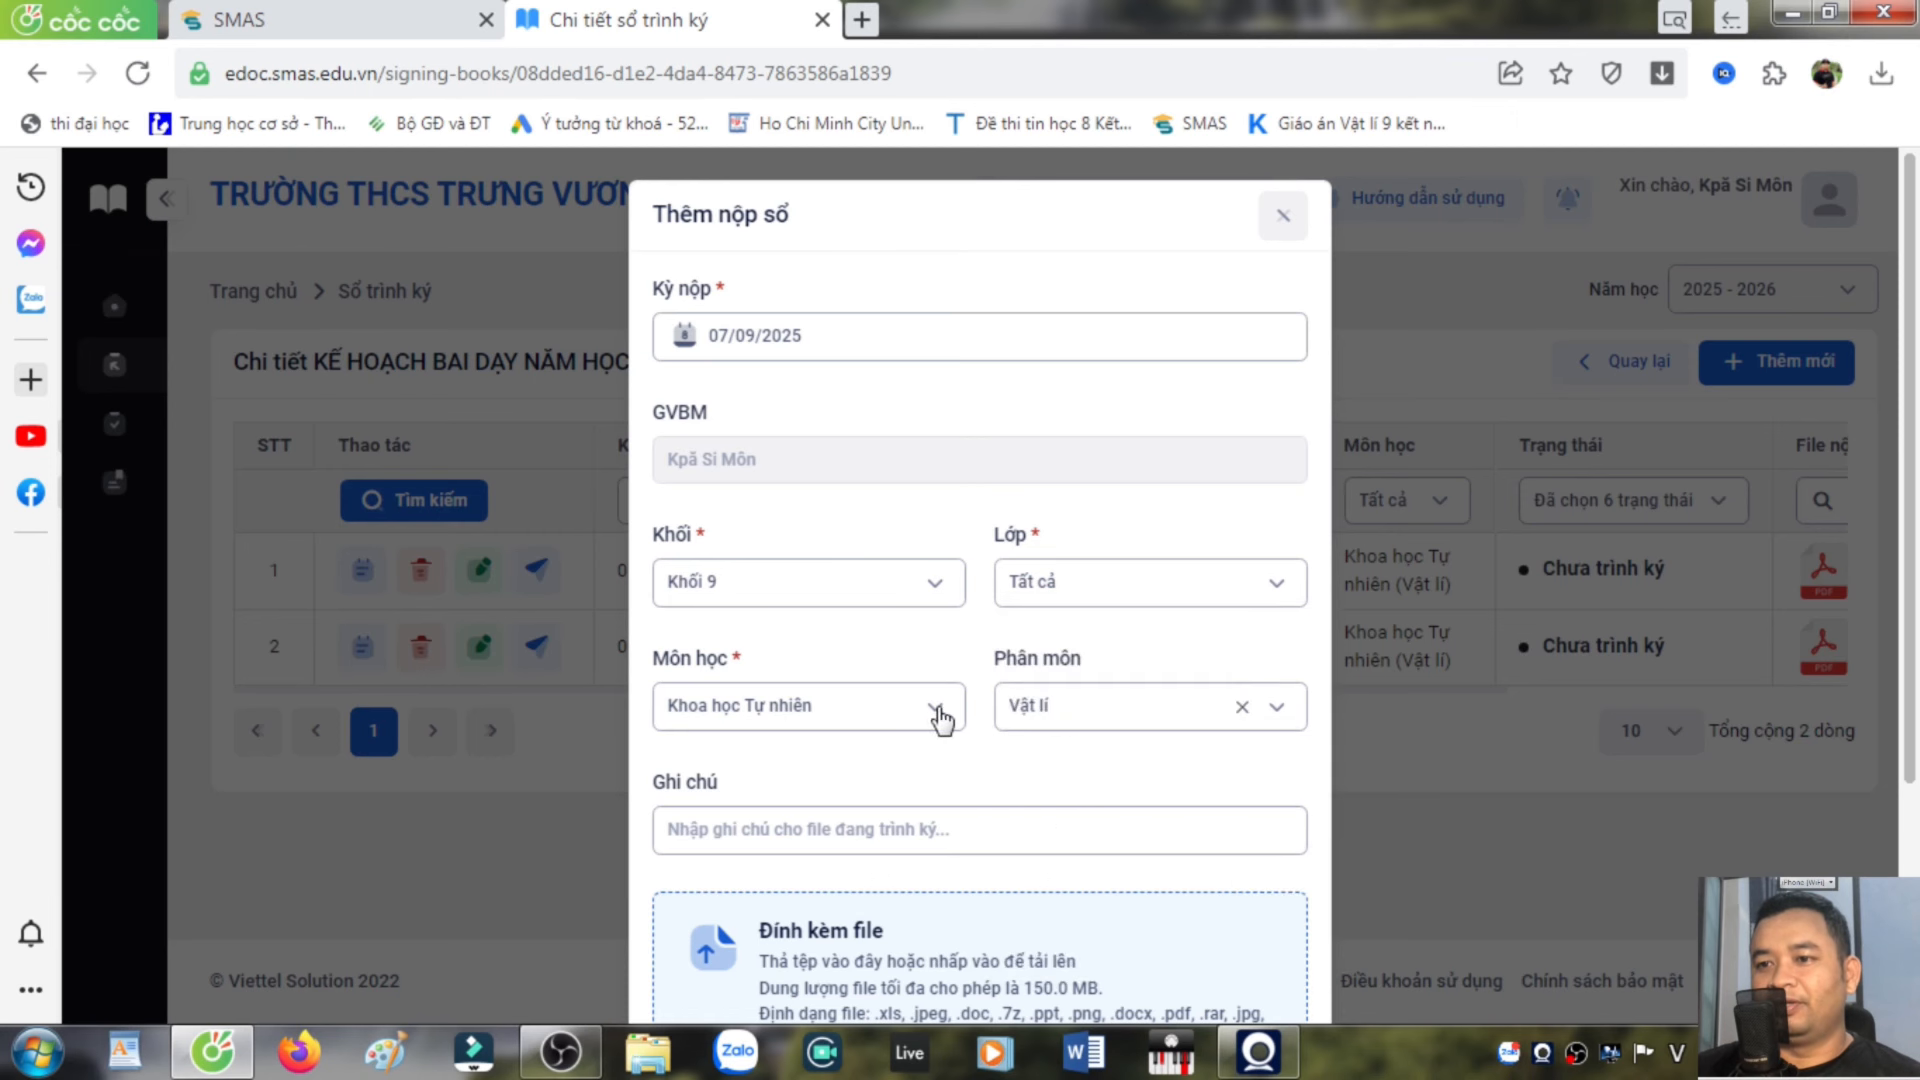
pyautogui.click(935, 717)
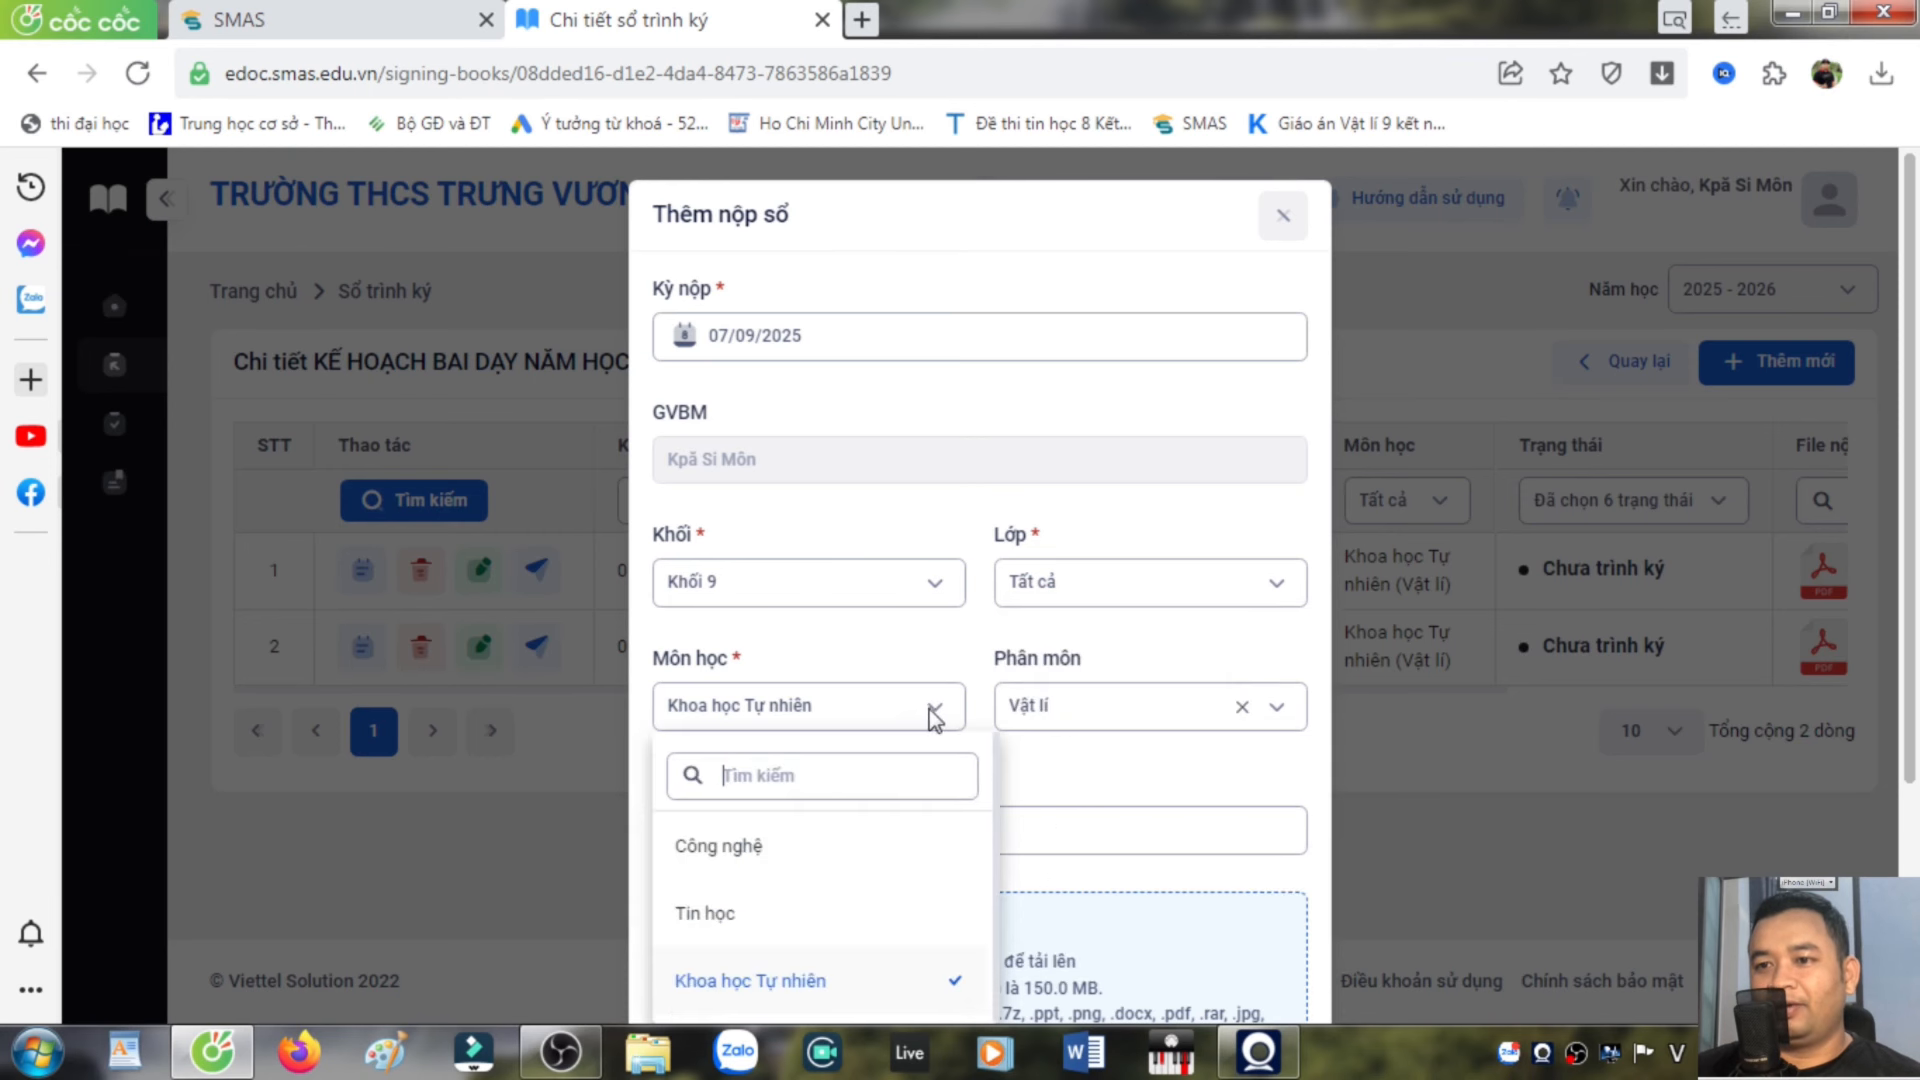
pyautogui.click(752, 845)
pyautogui.click(1270, 722)
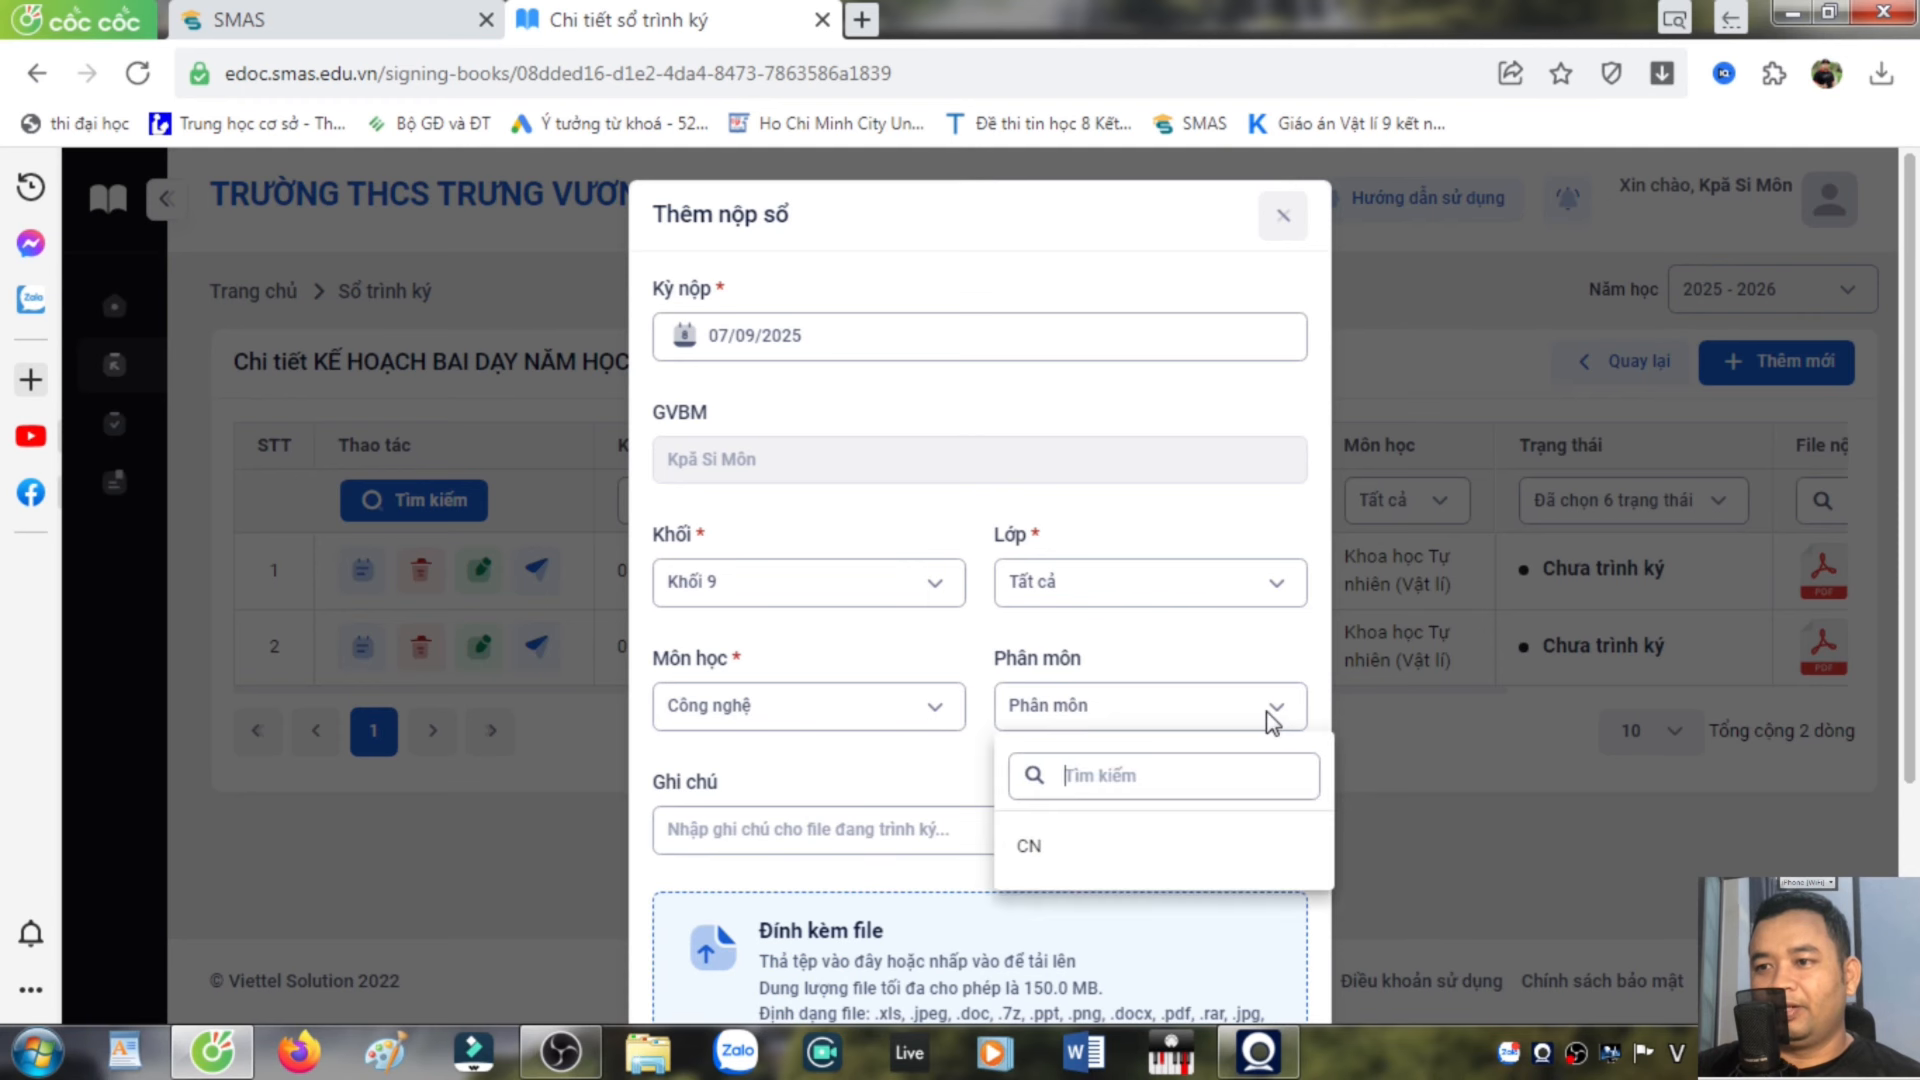
pyautogui.click(1059, 845)
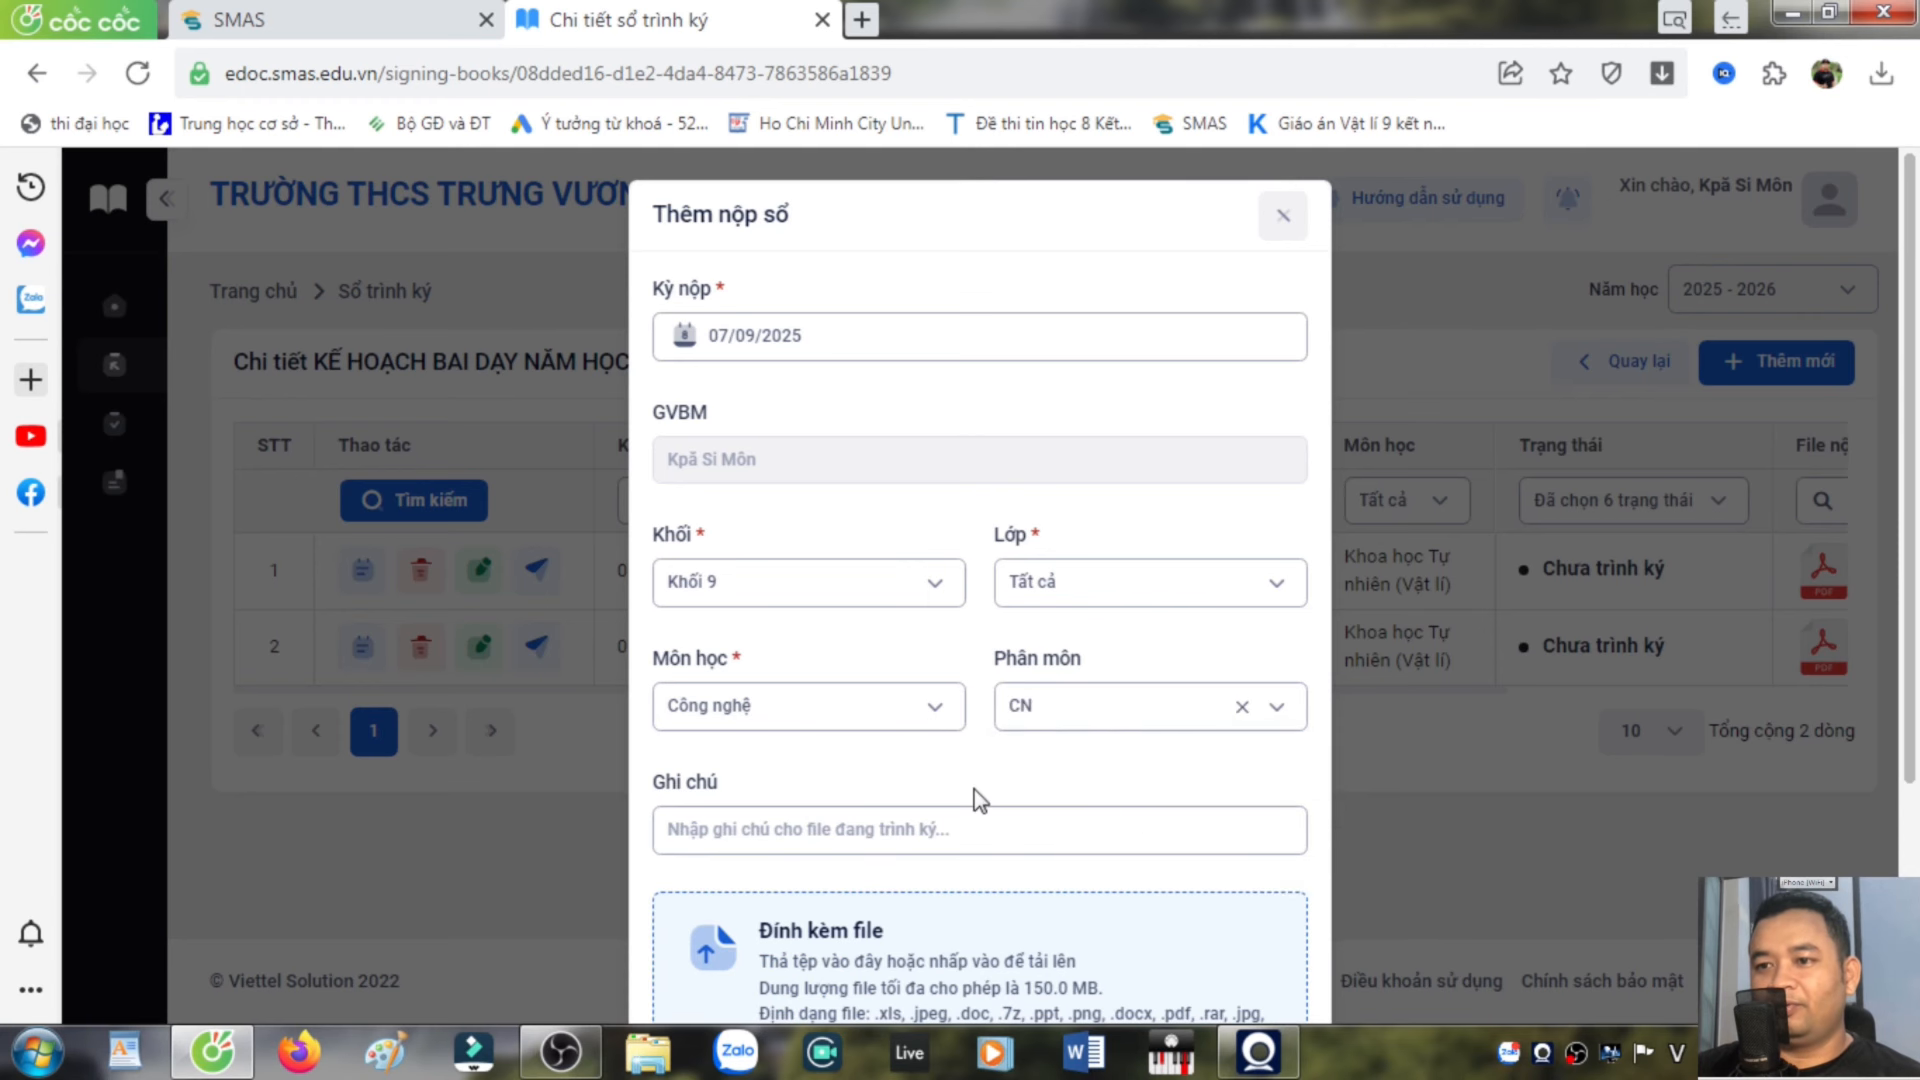
# Attach the file Tuần 1, 2, 3 - CN 9.docx from the 3.CN 9 > Giáo án CN 9 folder to the submission
pyautogui.scroll(-3, 973, 792)
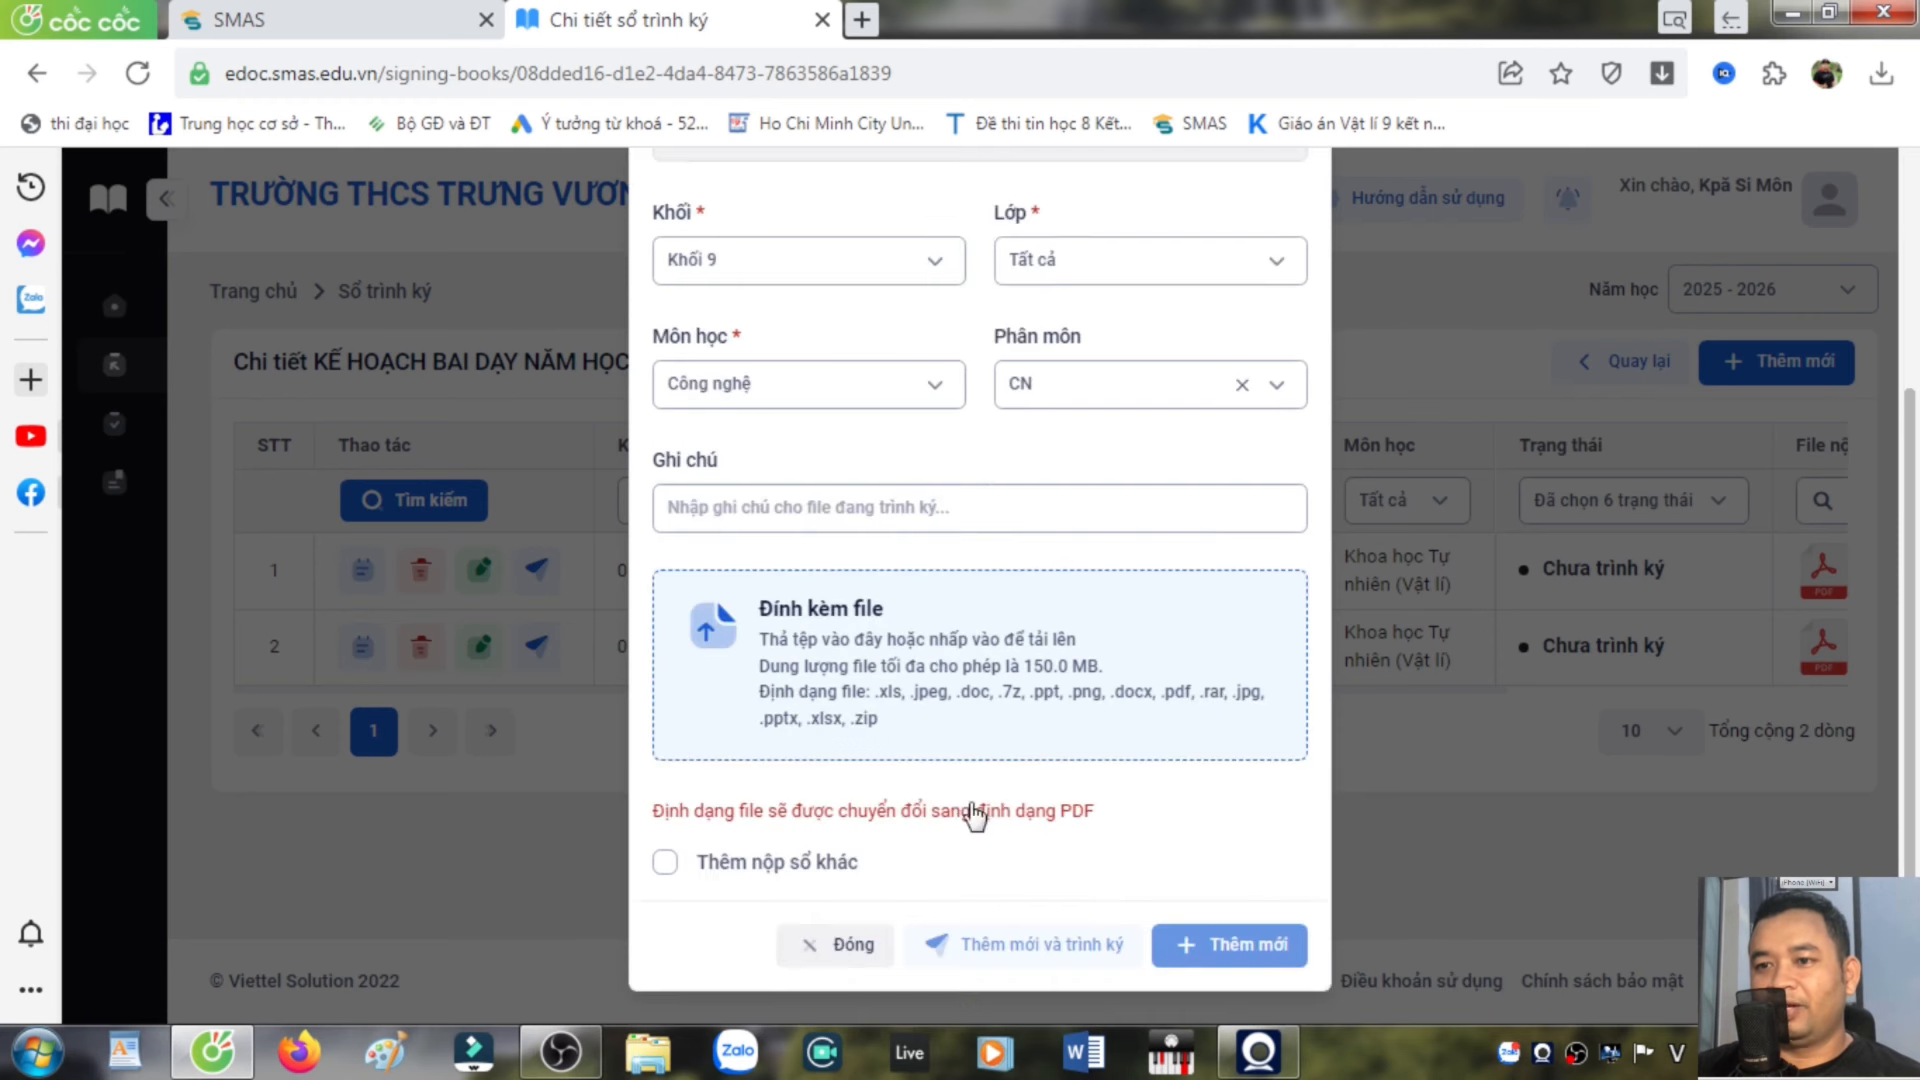
pyautogui.click(862, 680)
pyautogui.click(490, 64)
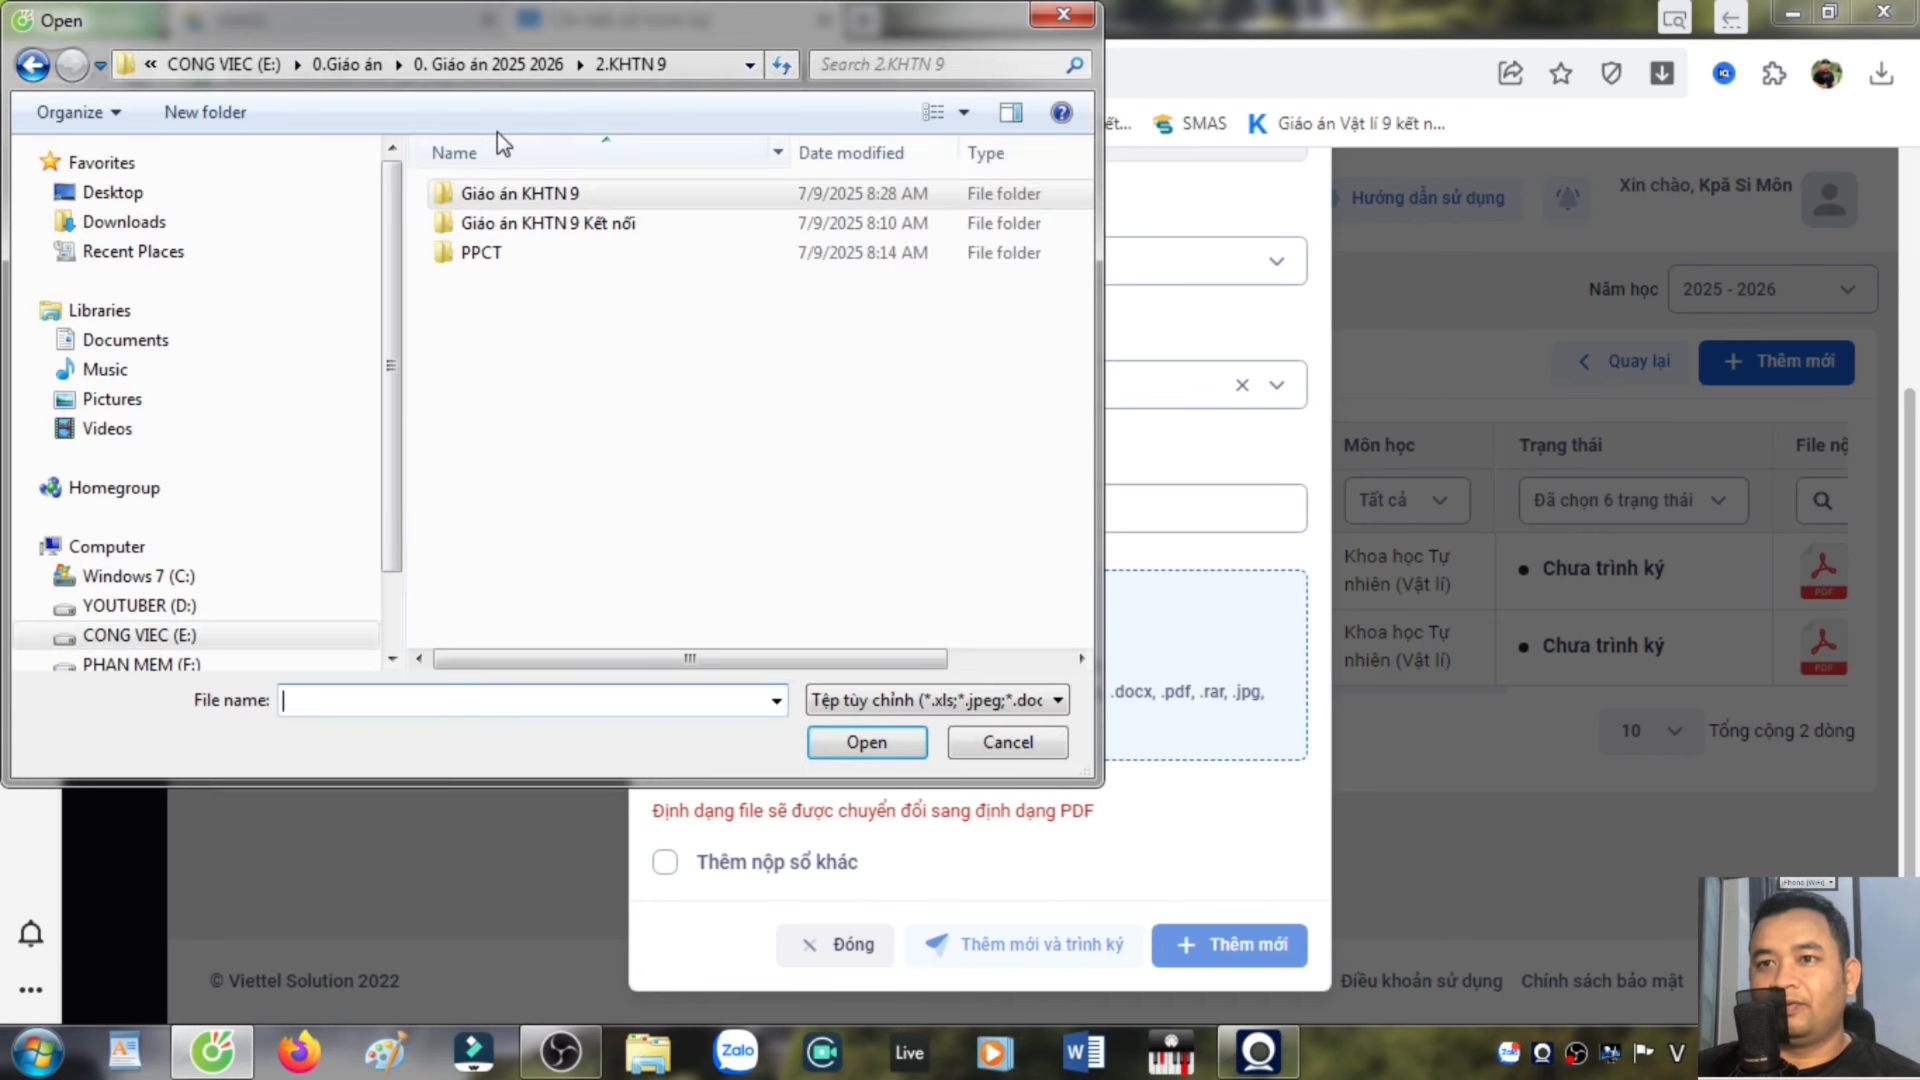
pyautogui.click(370, 58)
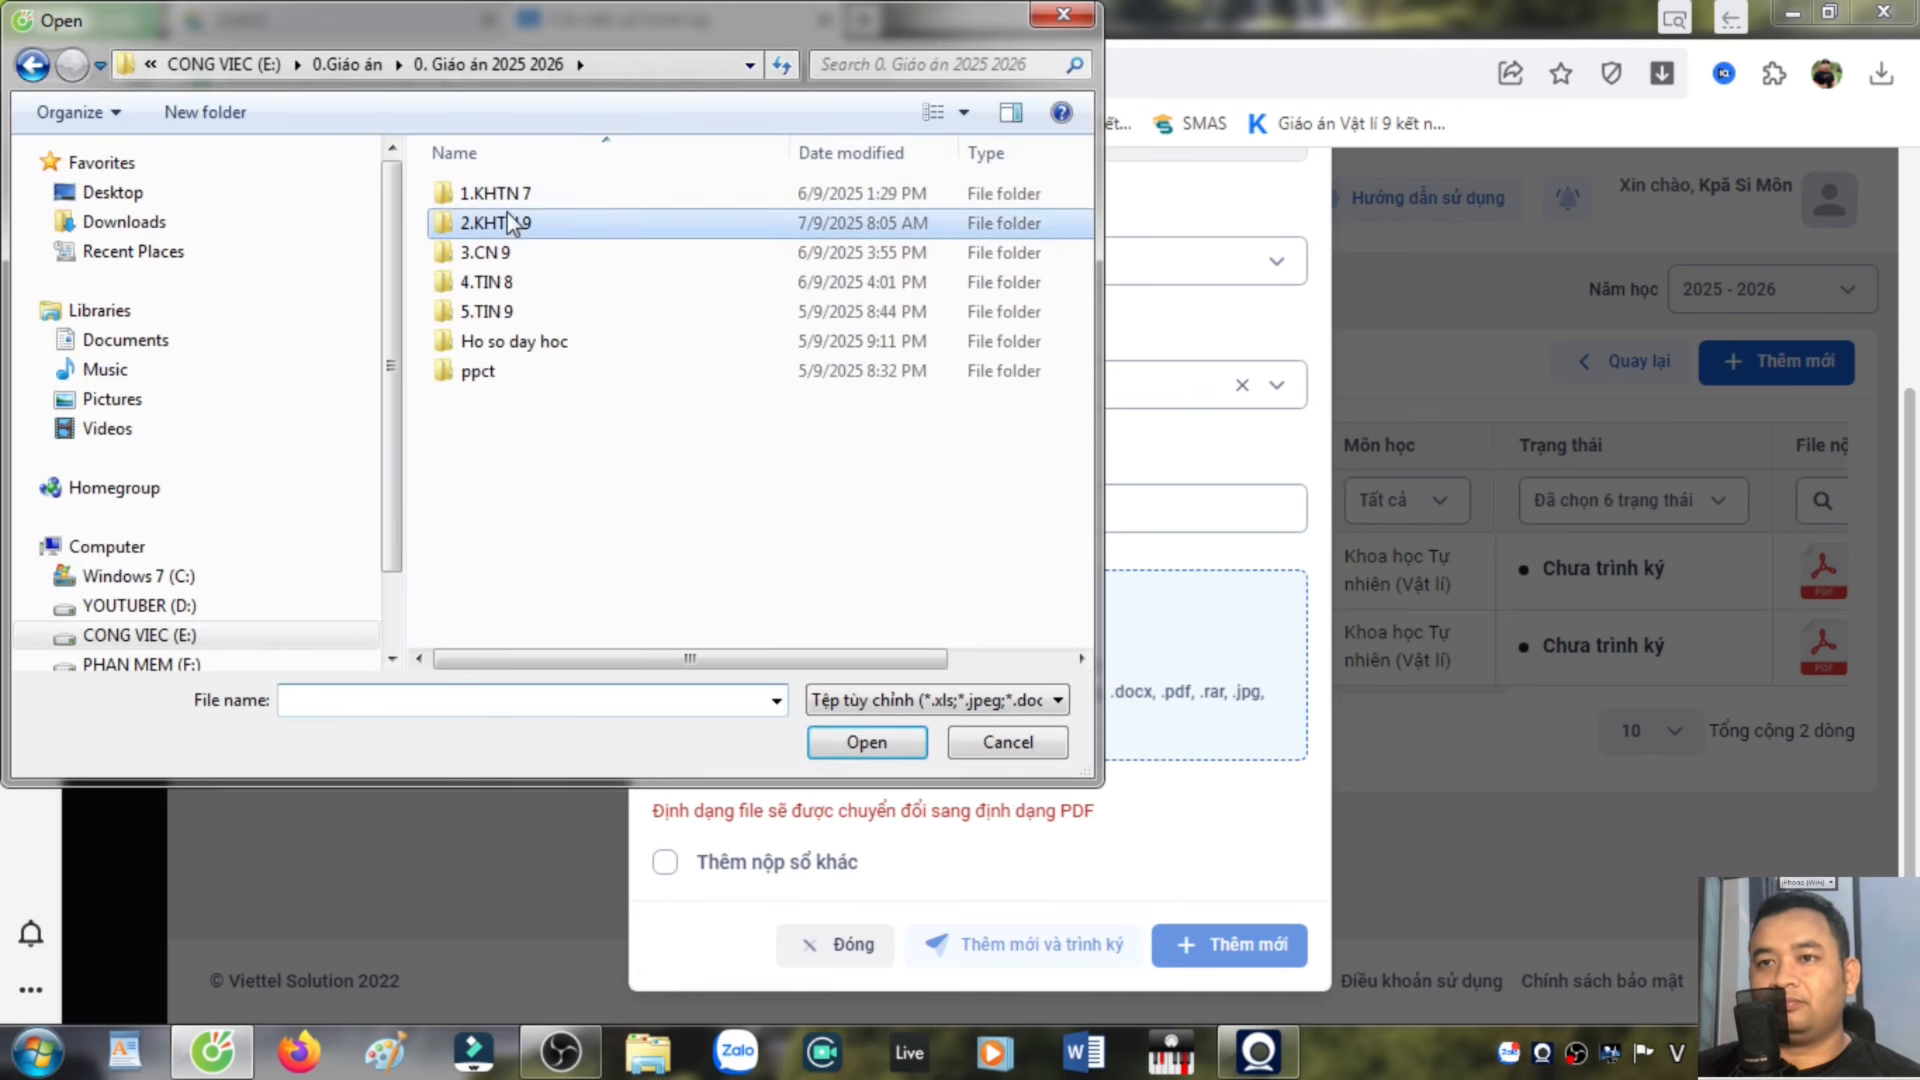
pyautogui.doubleClick(512, 250)
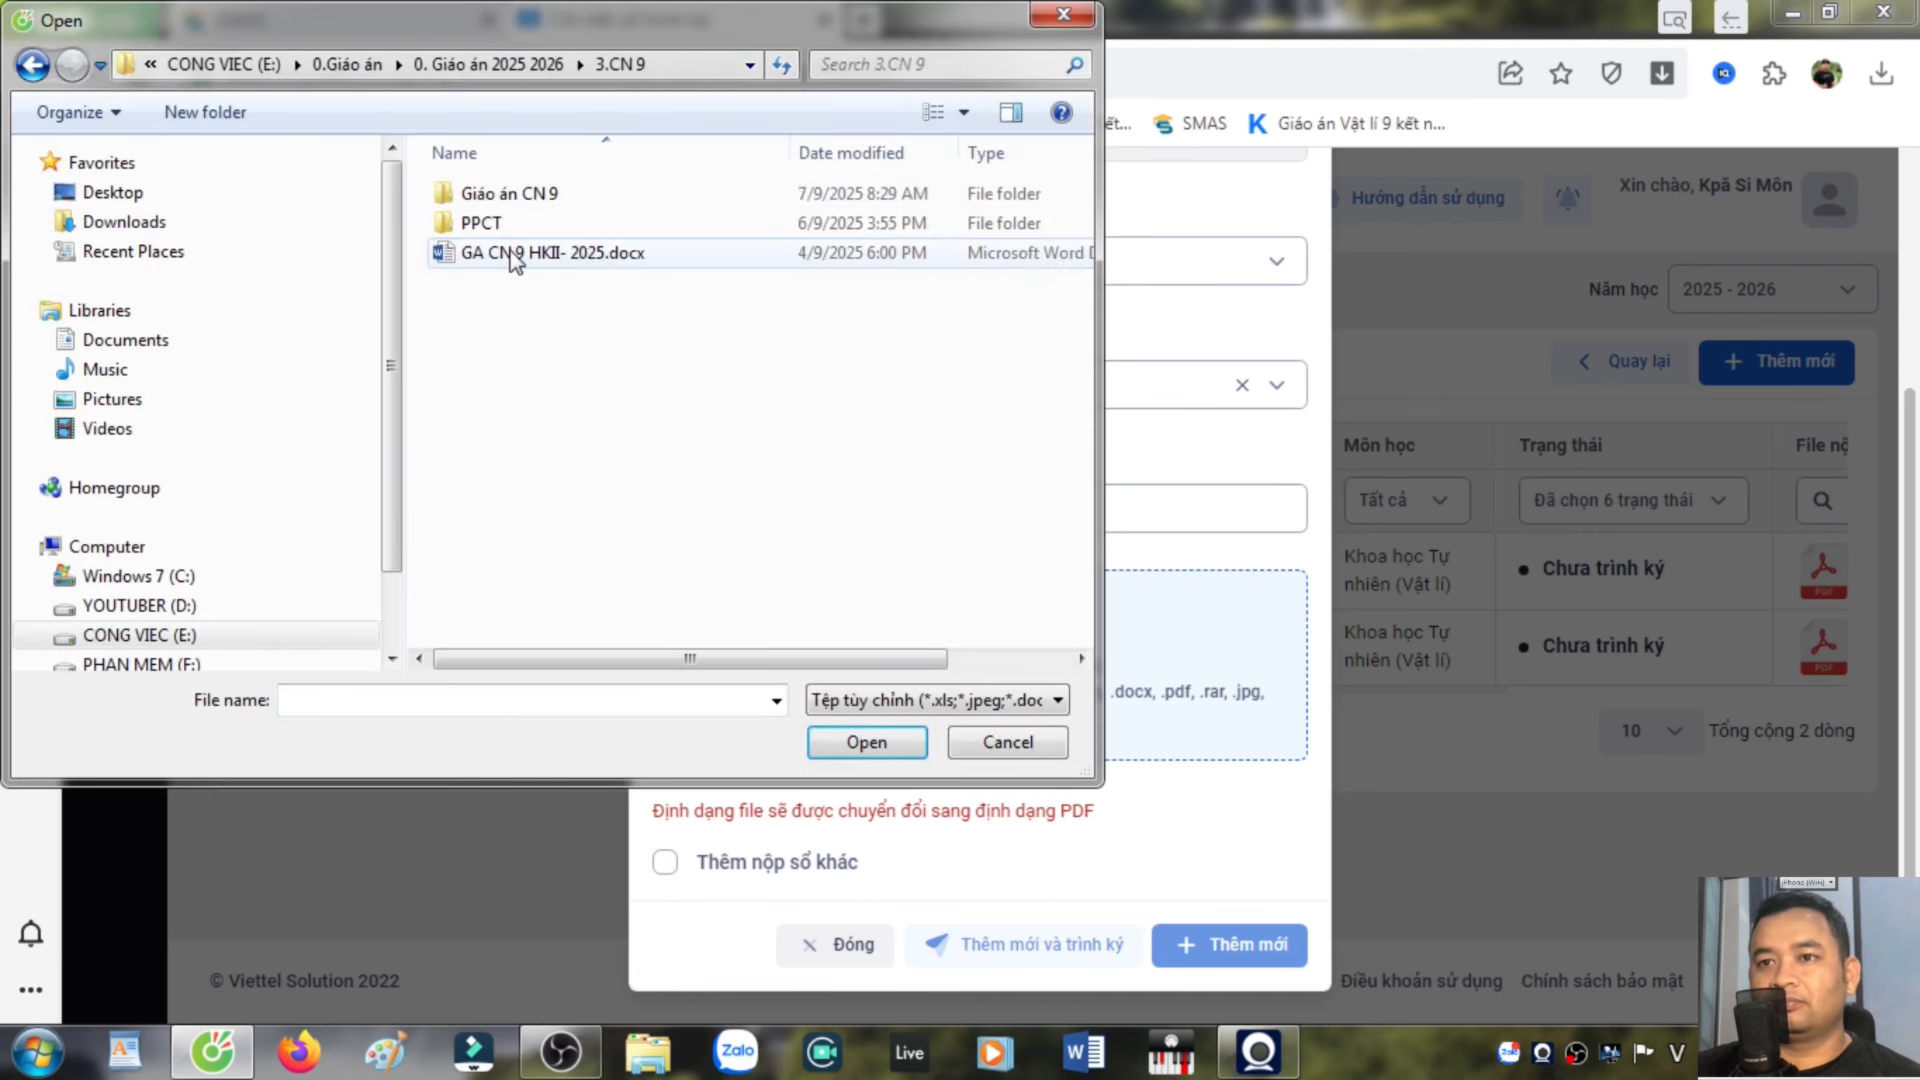
pyautogui.doubleClick(545, 200)
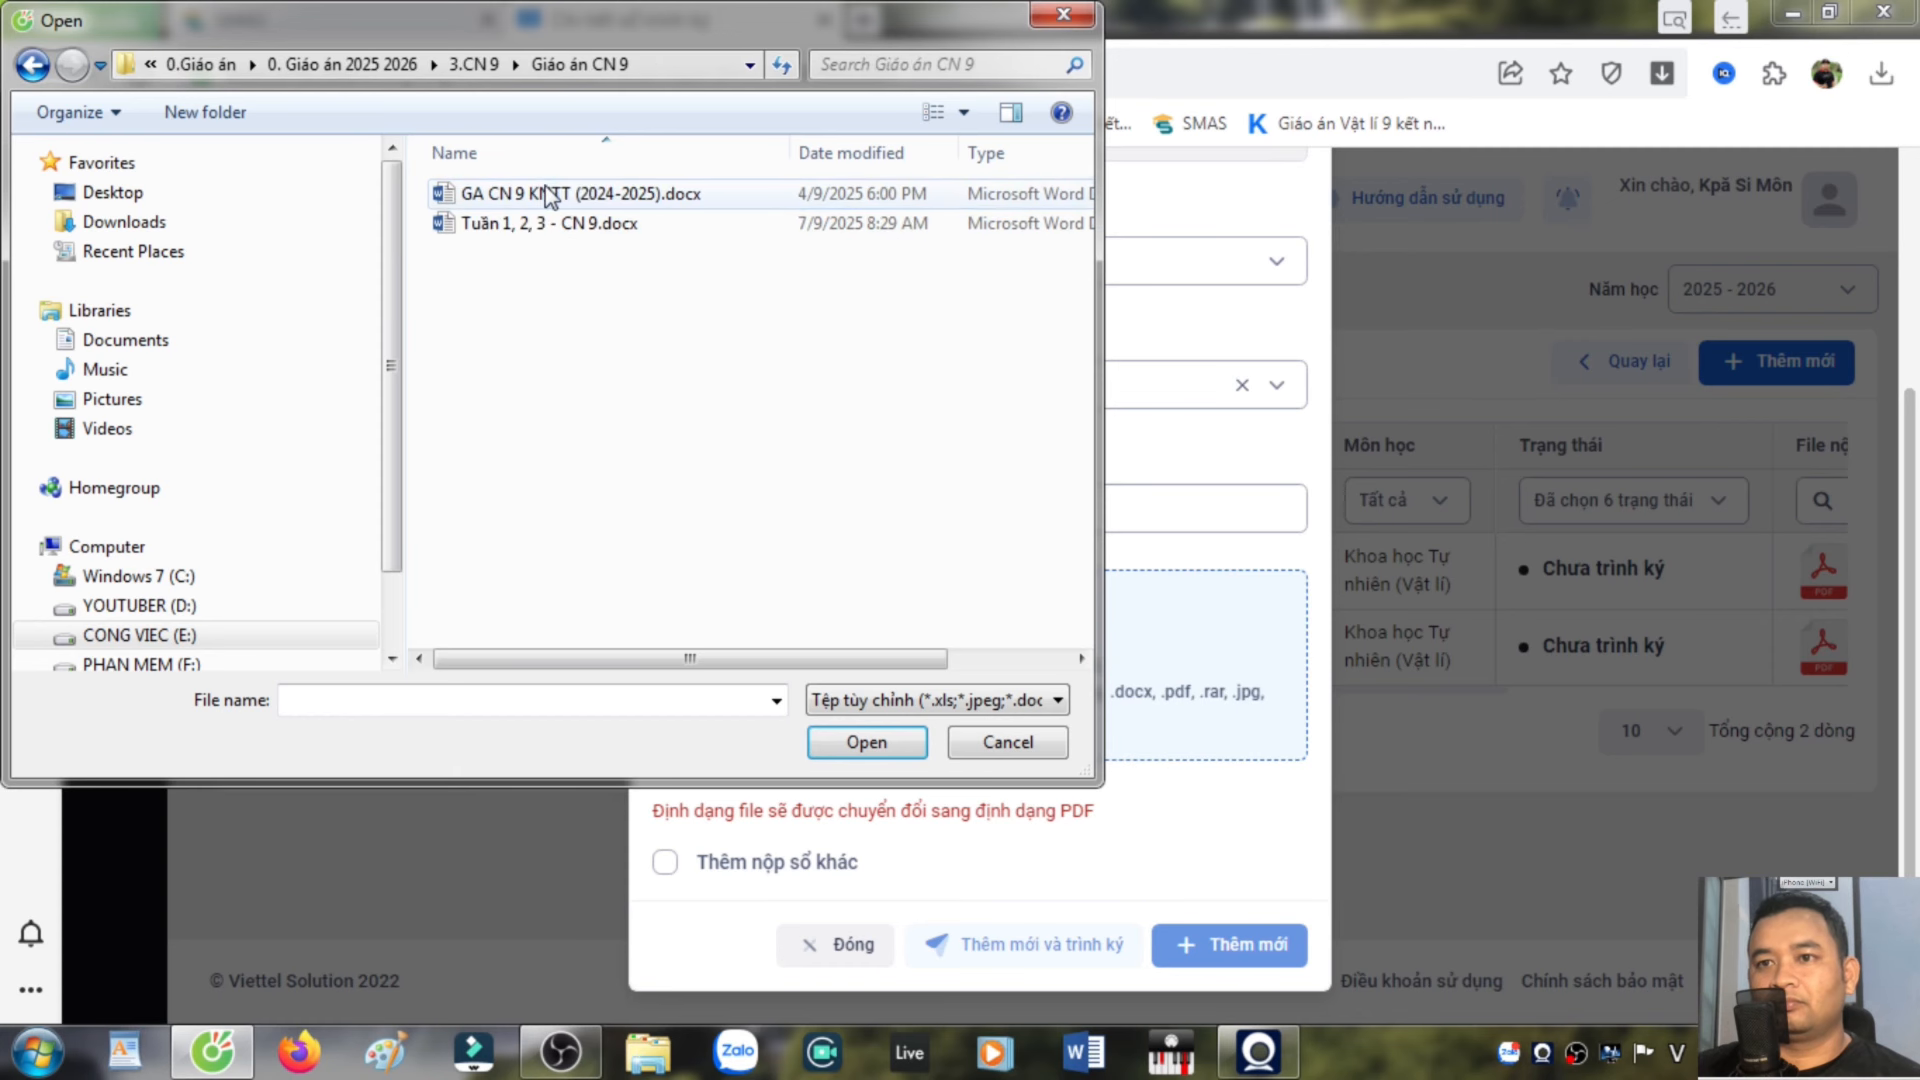
pyautogui.click(544, 223)
pyautogui.click(866, 741)
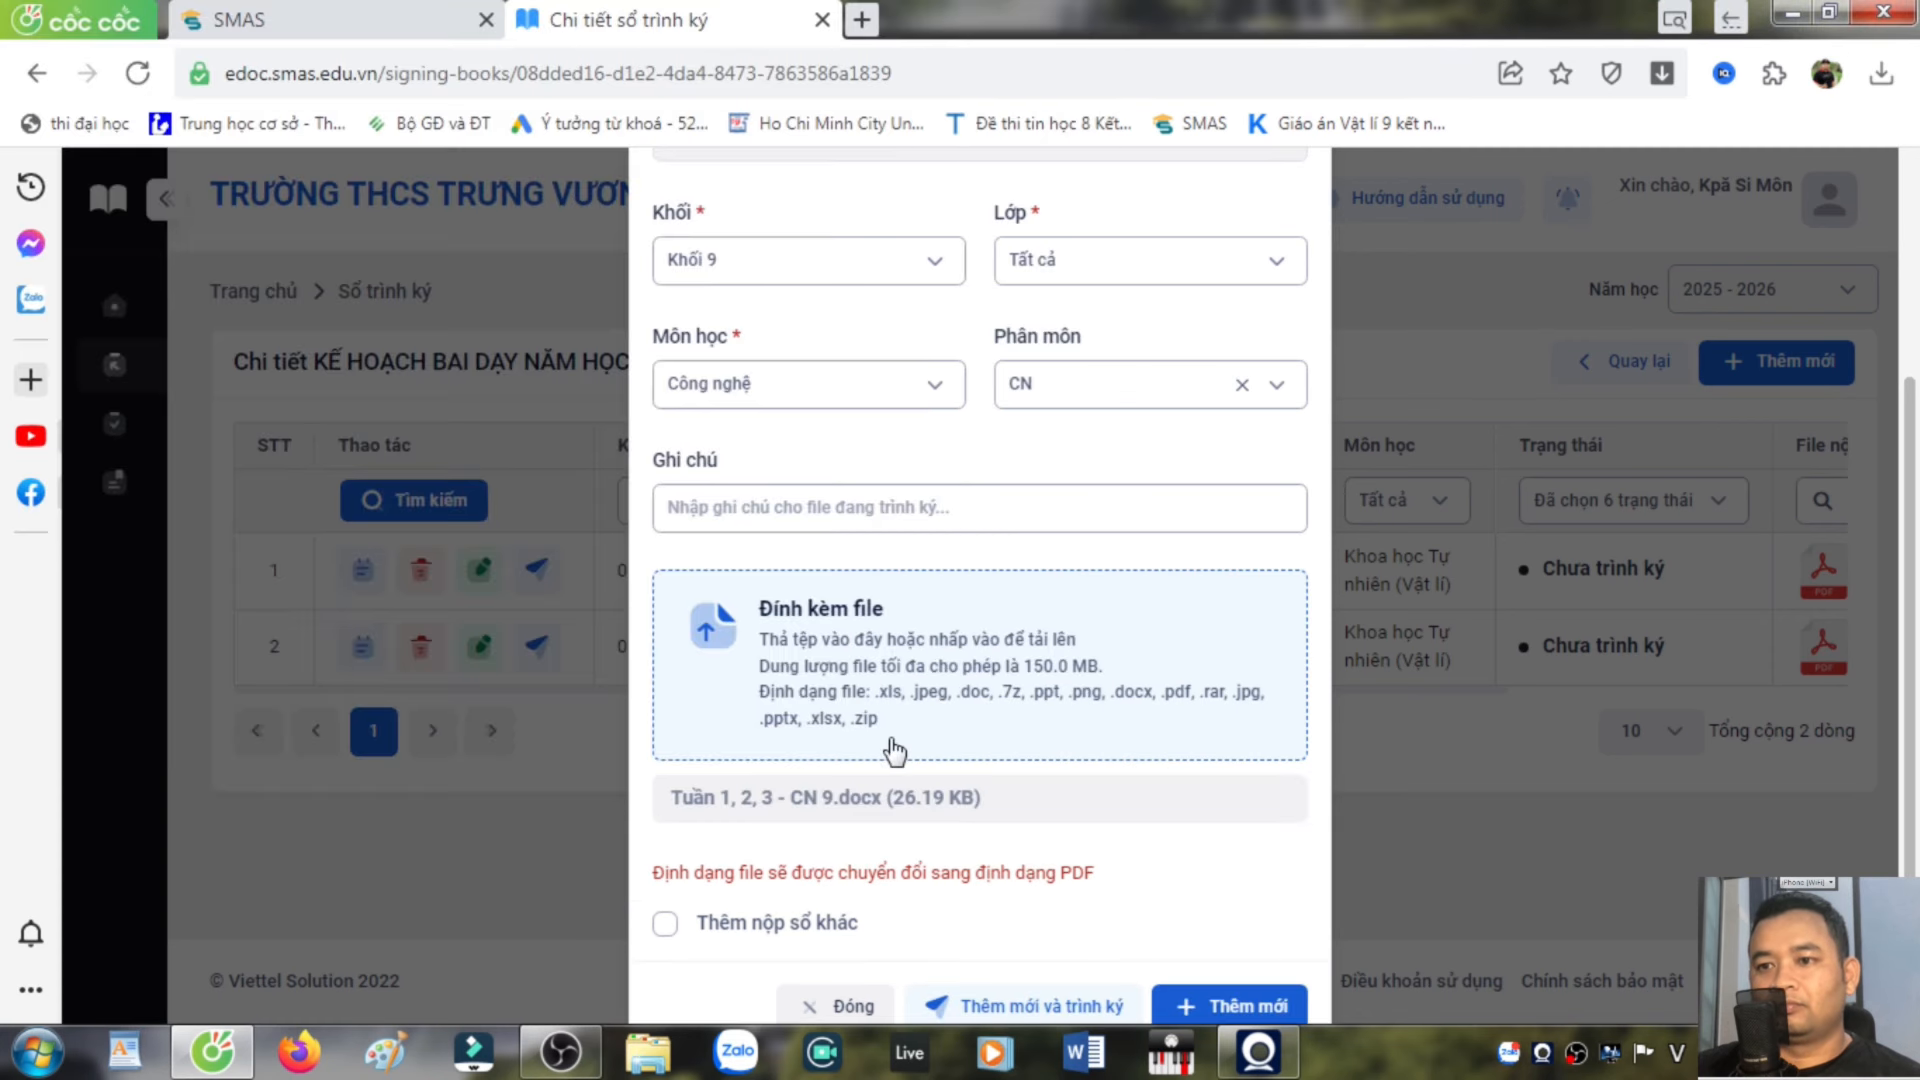
# Add the current book submission and submit it for signing (trình ký)
pyautogui.scroll(-1, 935, 863)
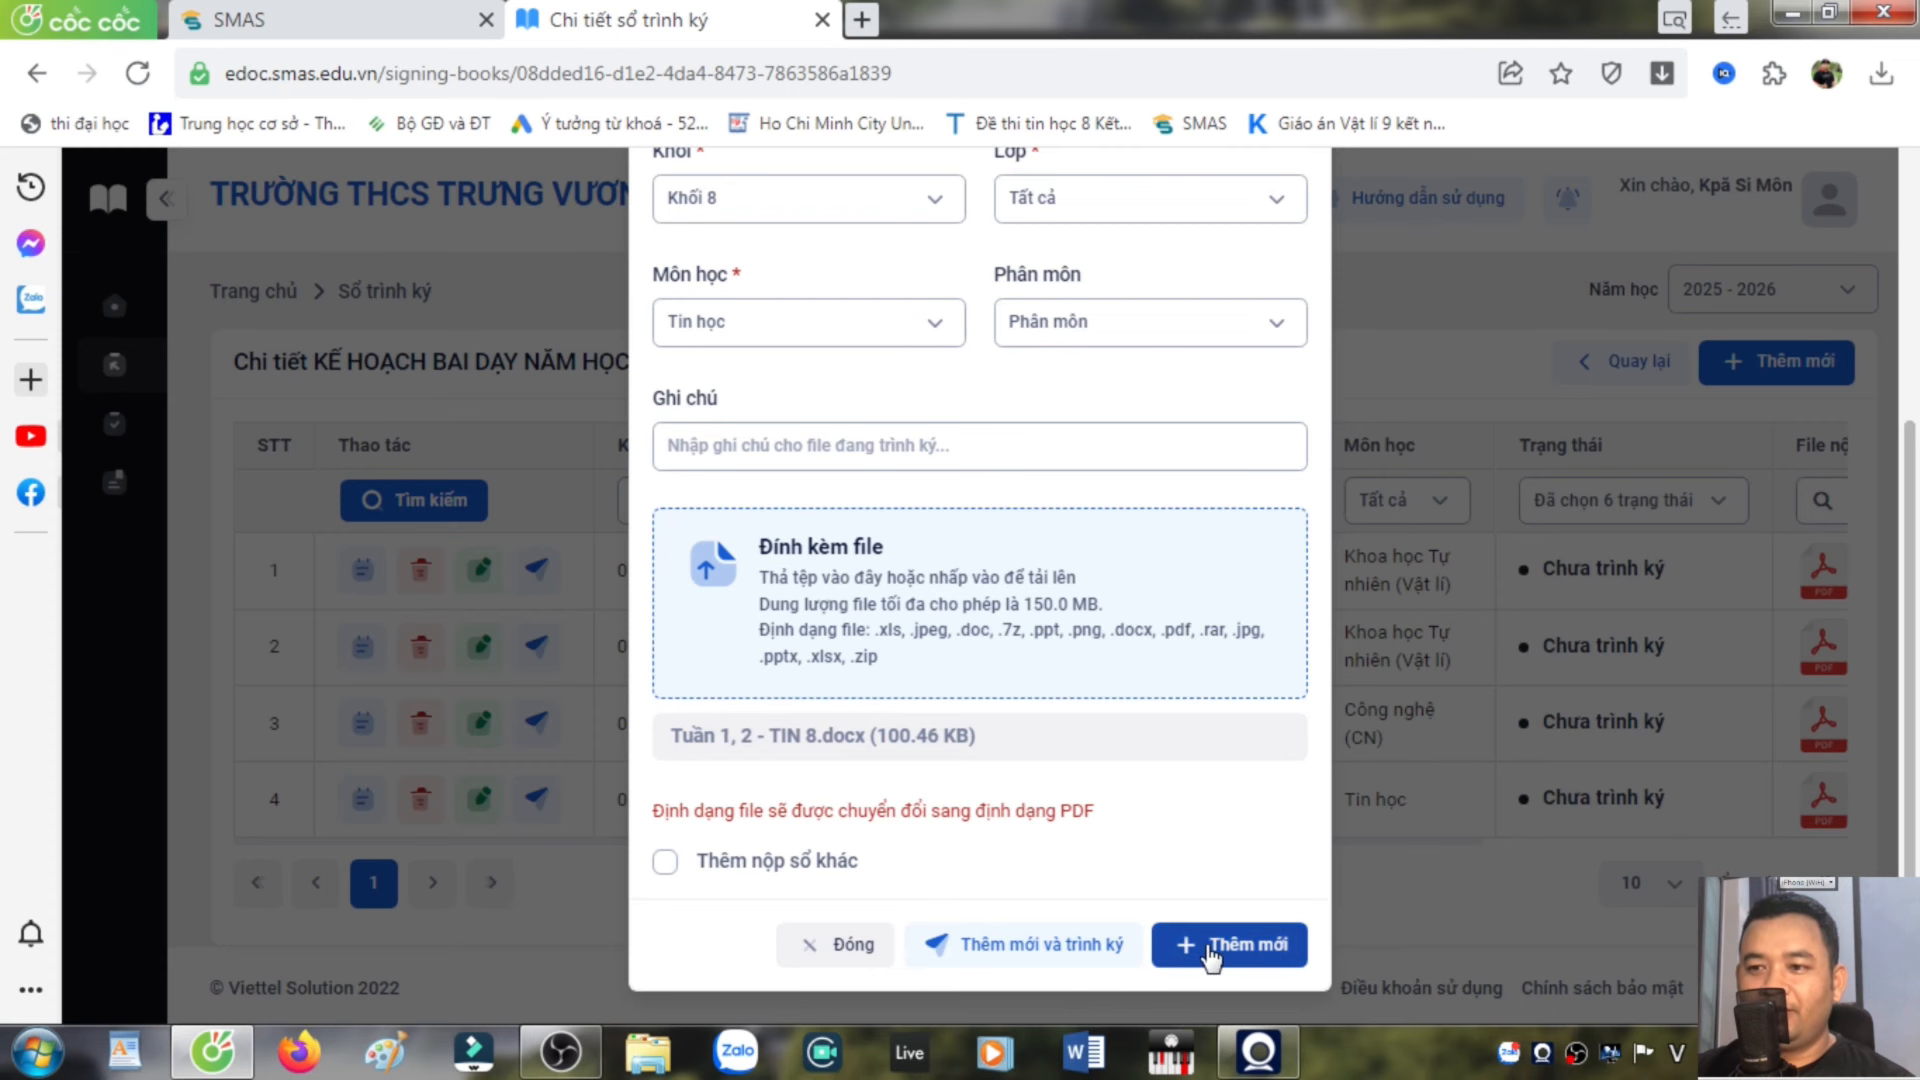
pyautogui.click(1023, 955)
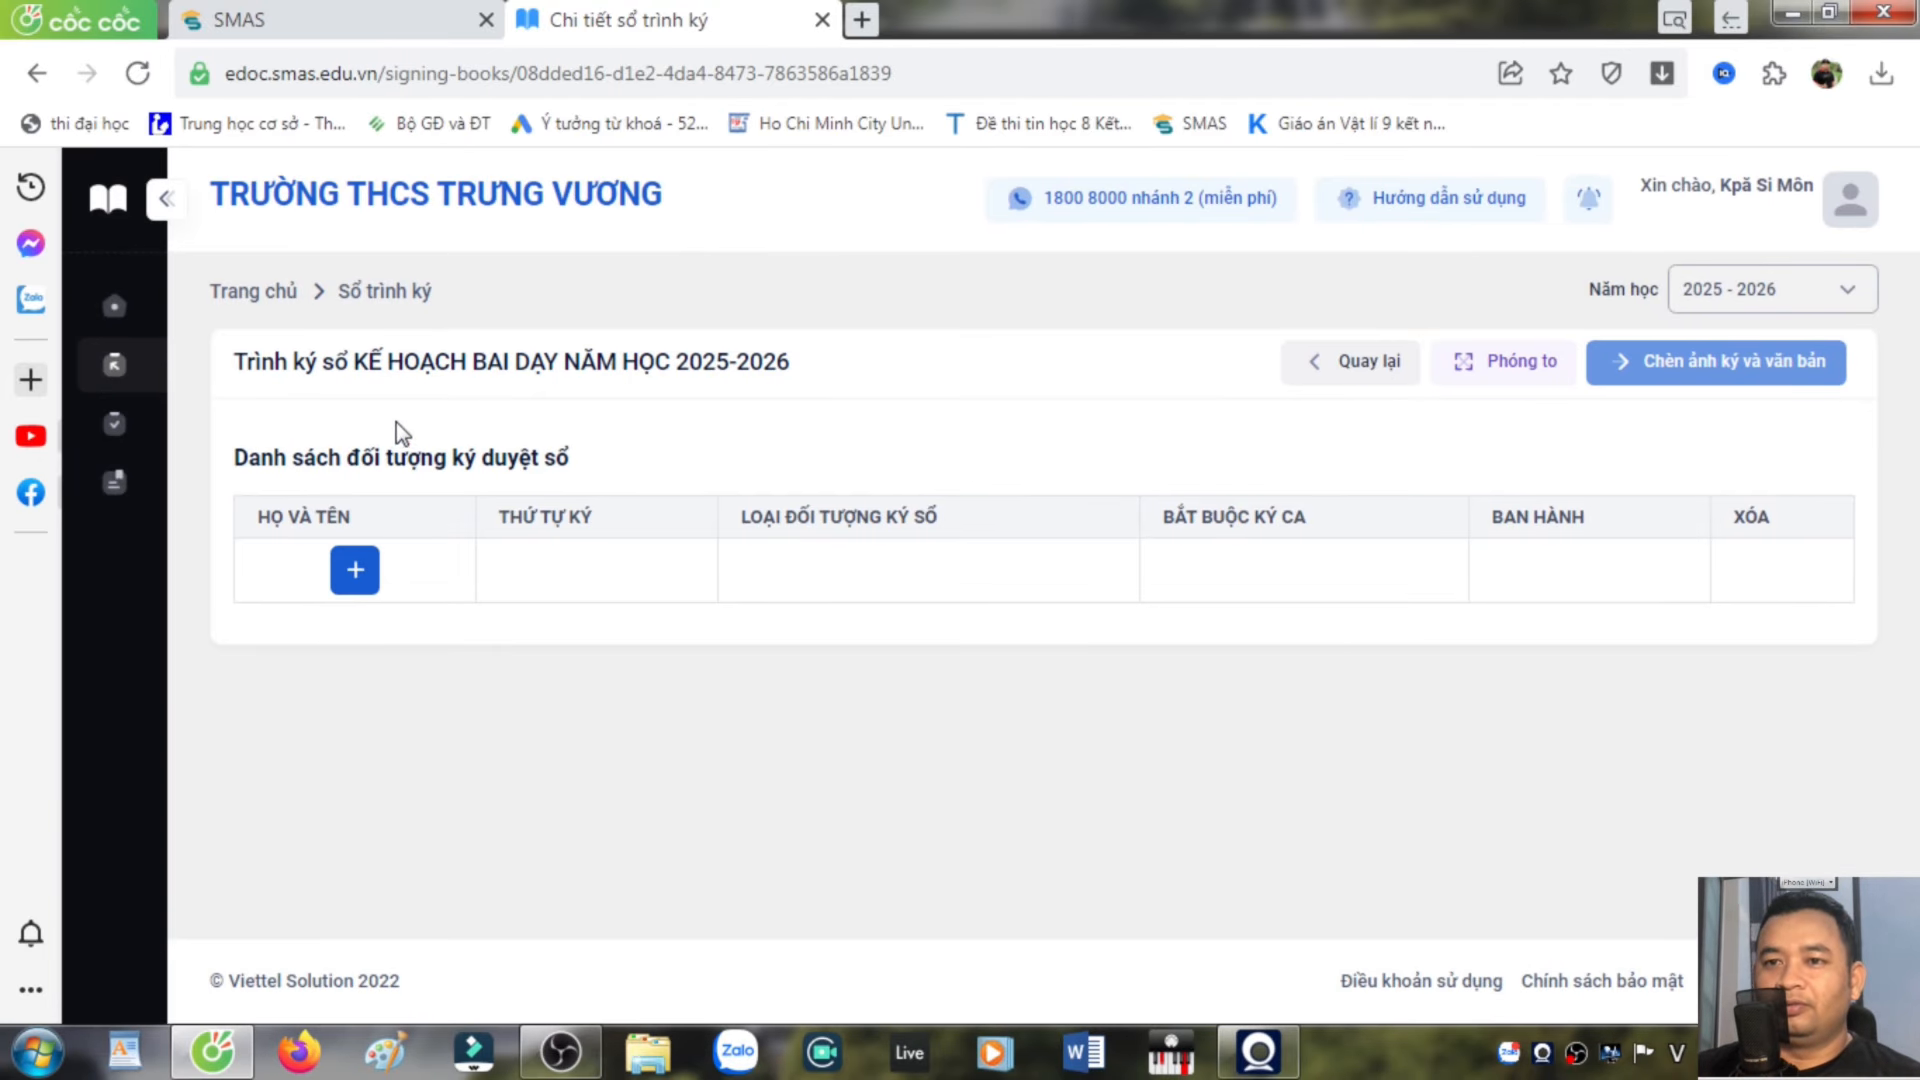
# Add a signer row for the Khối 8 Tin học submission and choose the subject-group manager by searching the staff list
pyautogui.click(355, 578)
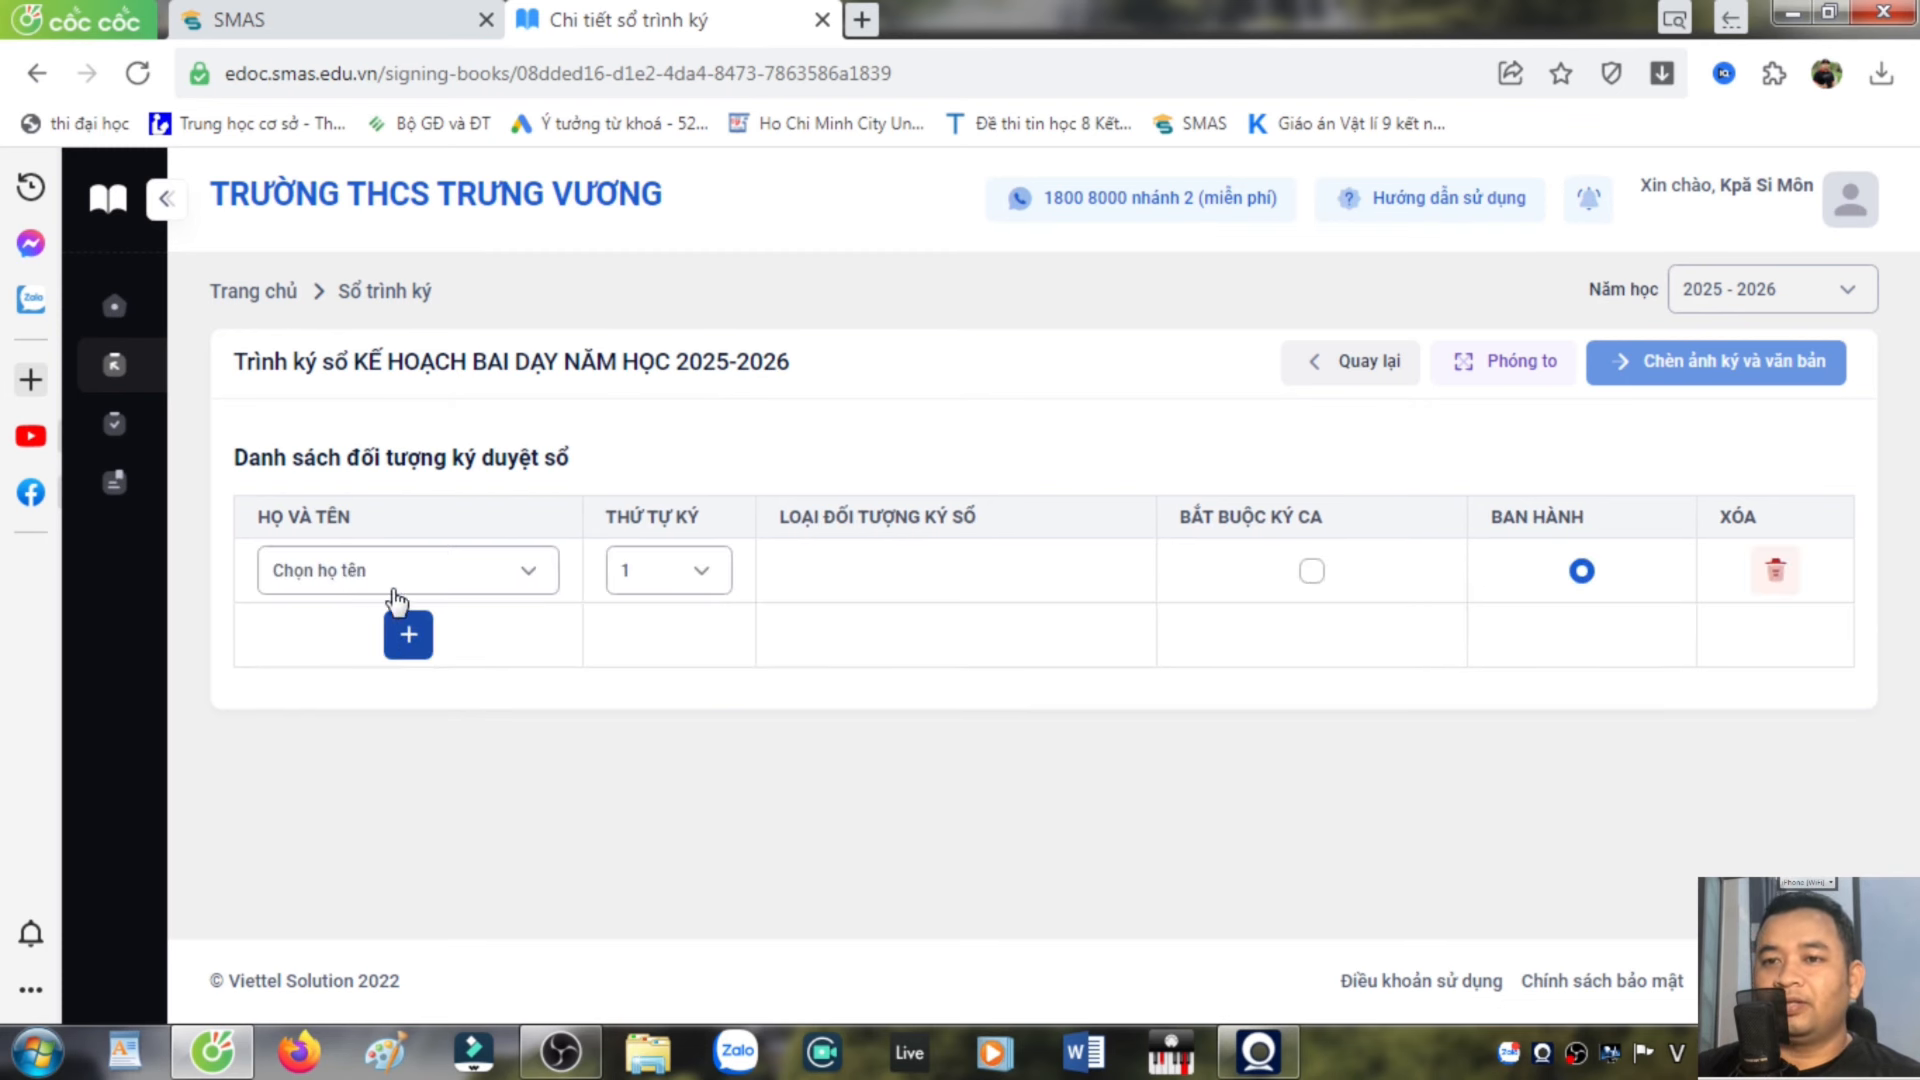
pyautogui.click(531, 583)
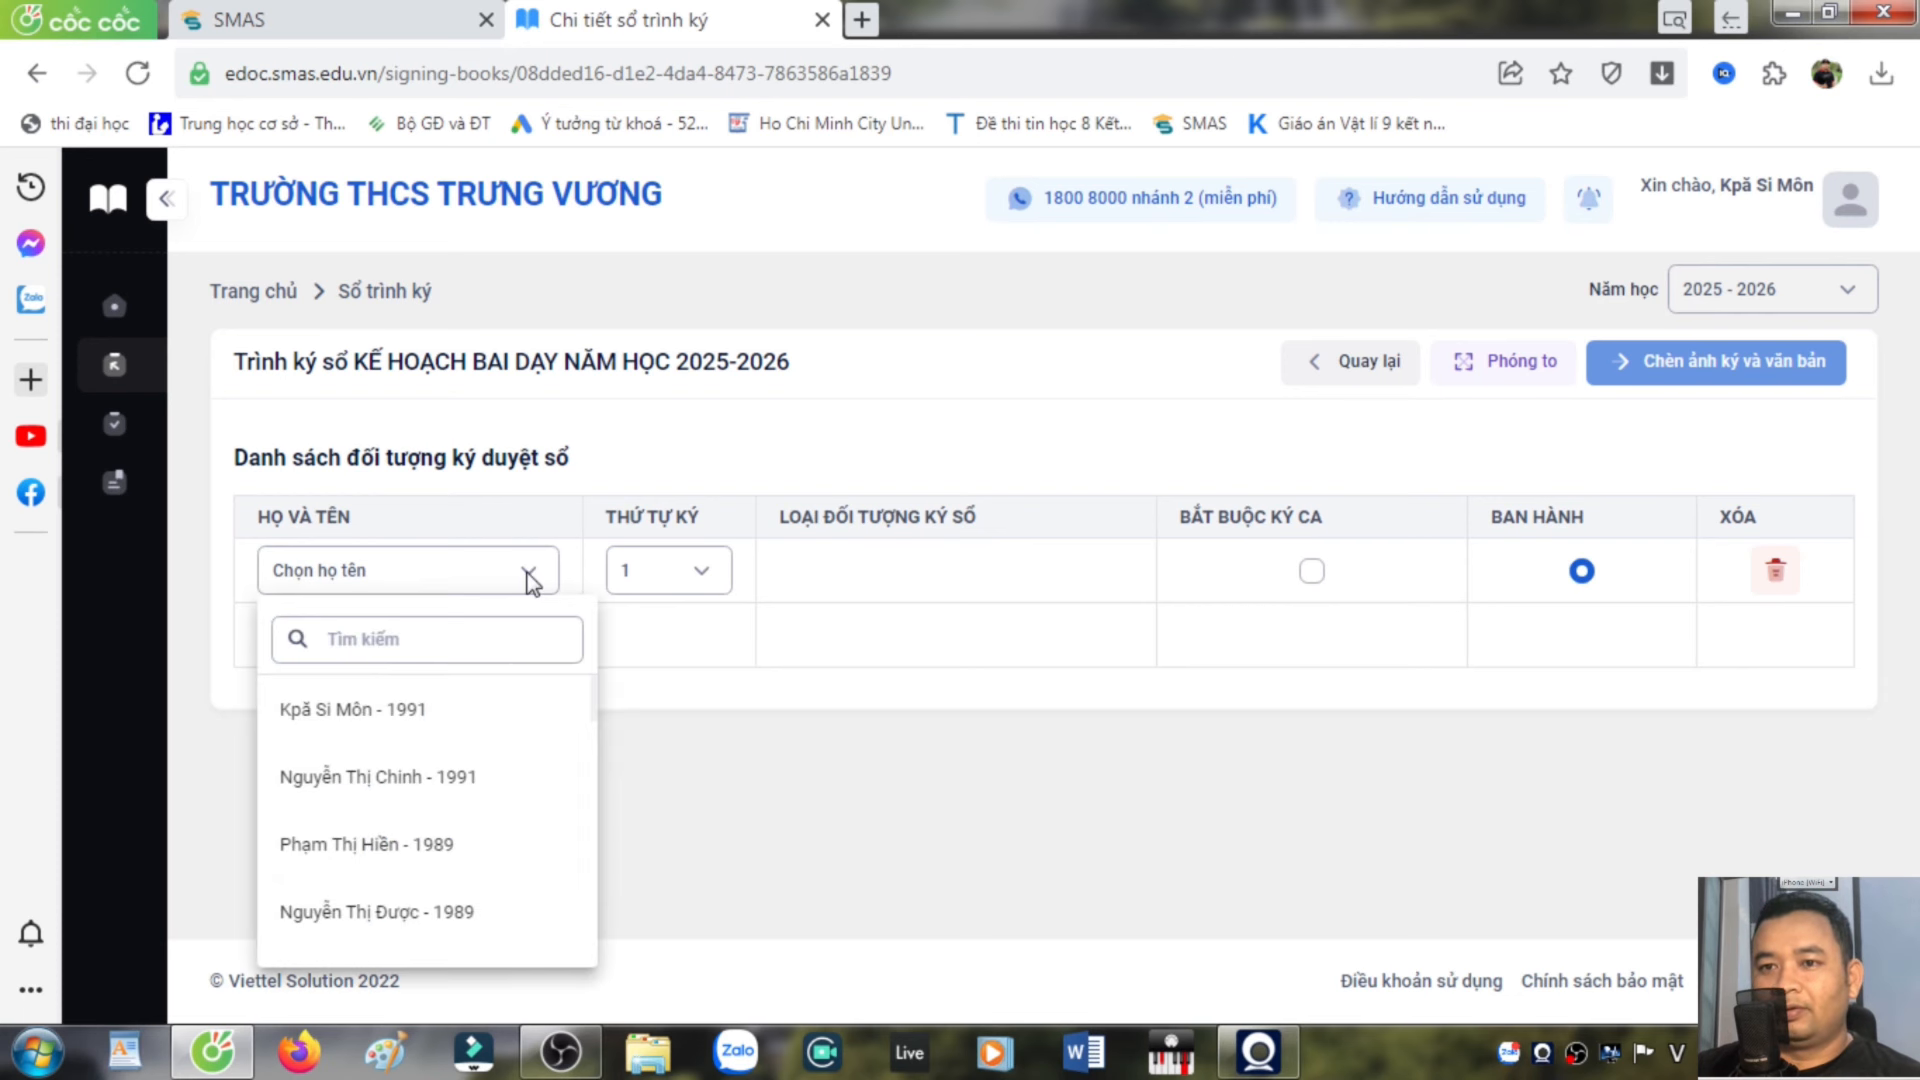
pyautogui.scroll(-5, 430, 780)
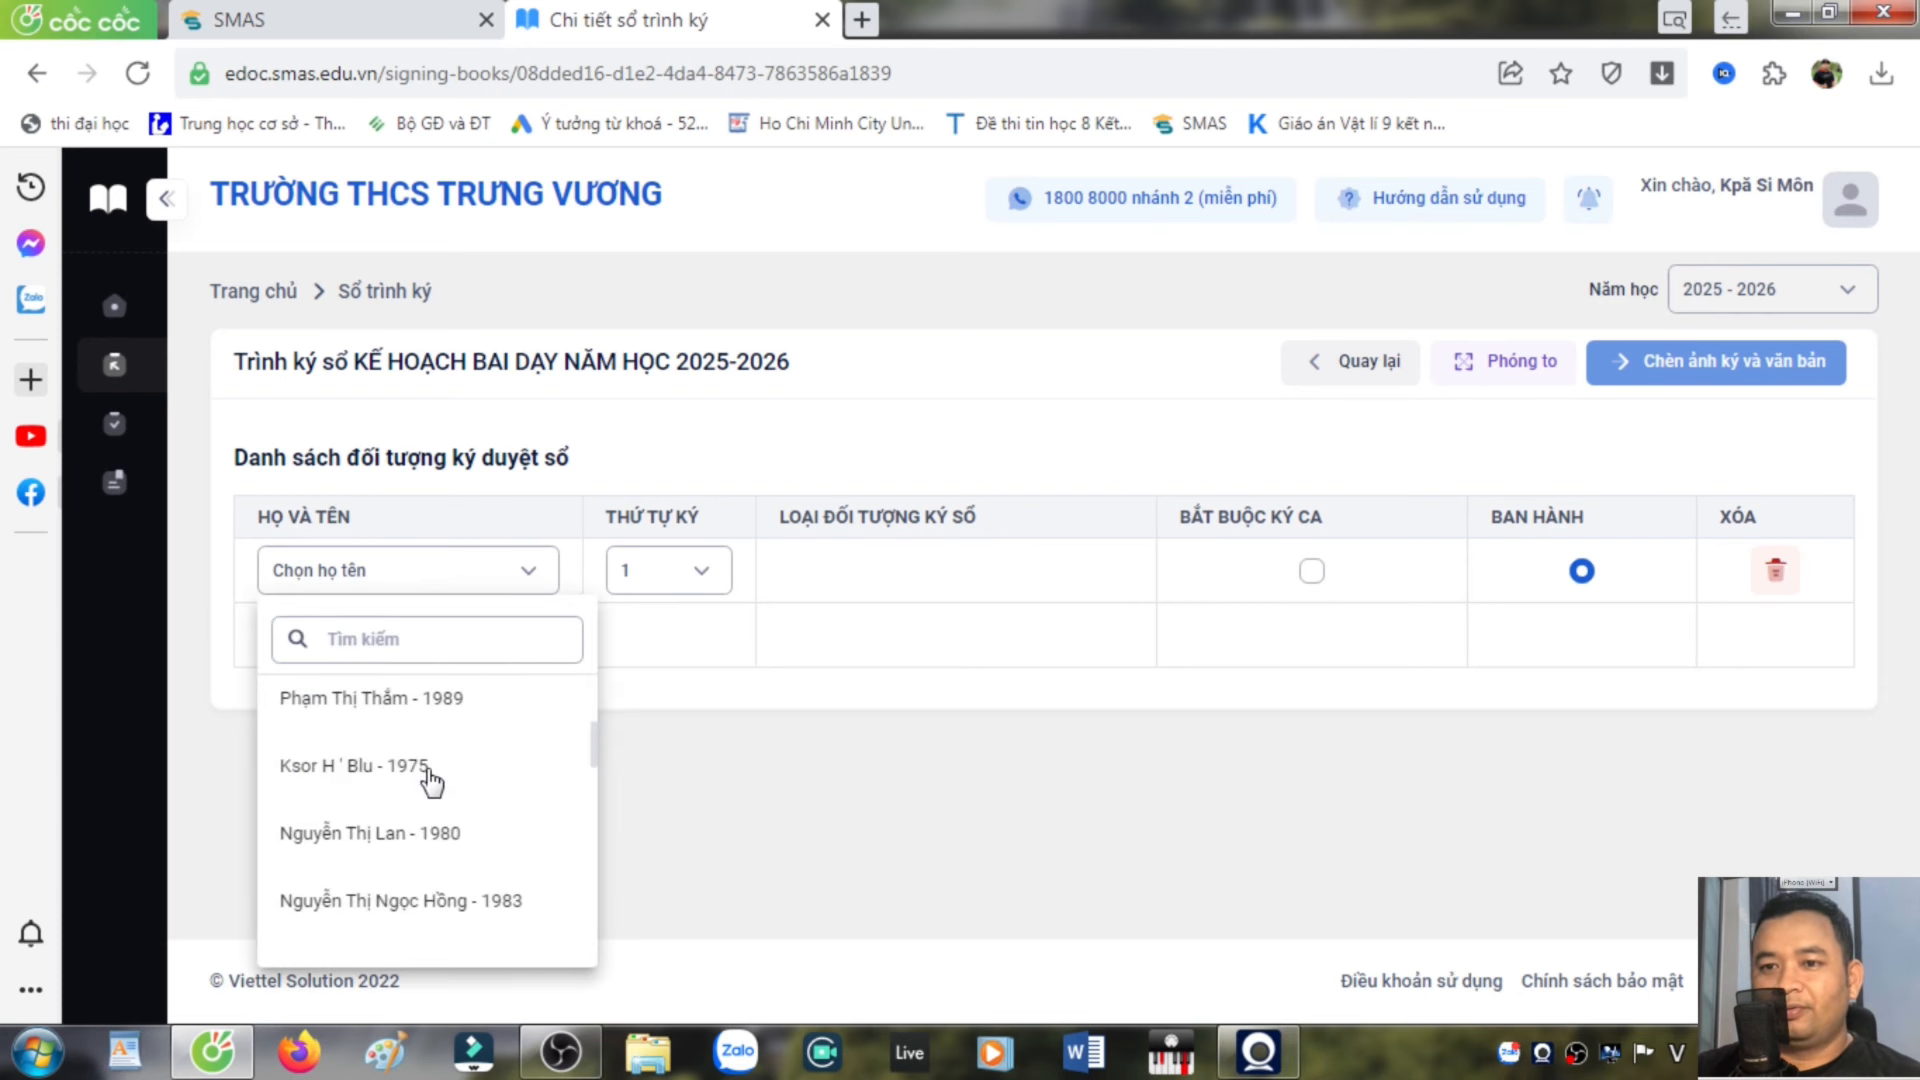
pyautogui.scroll(-10, 431, 784)
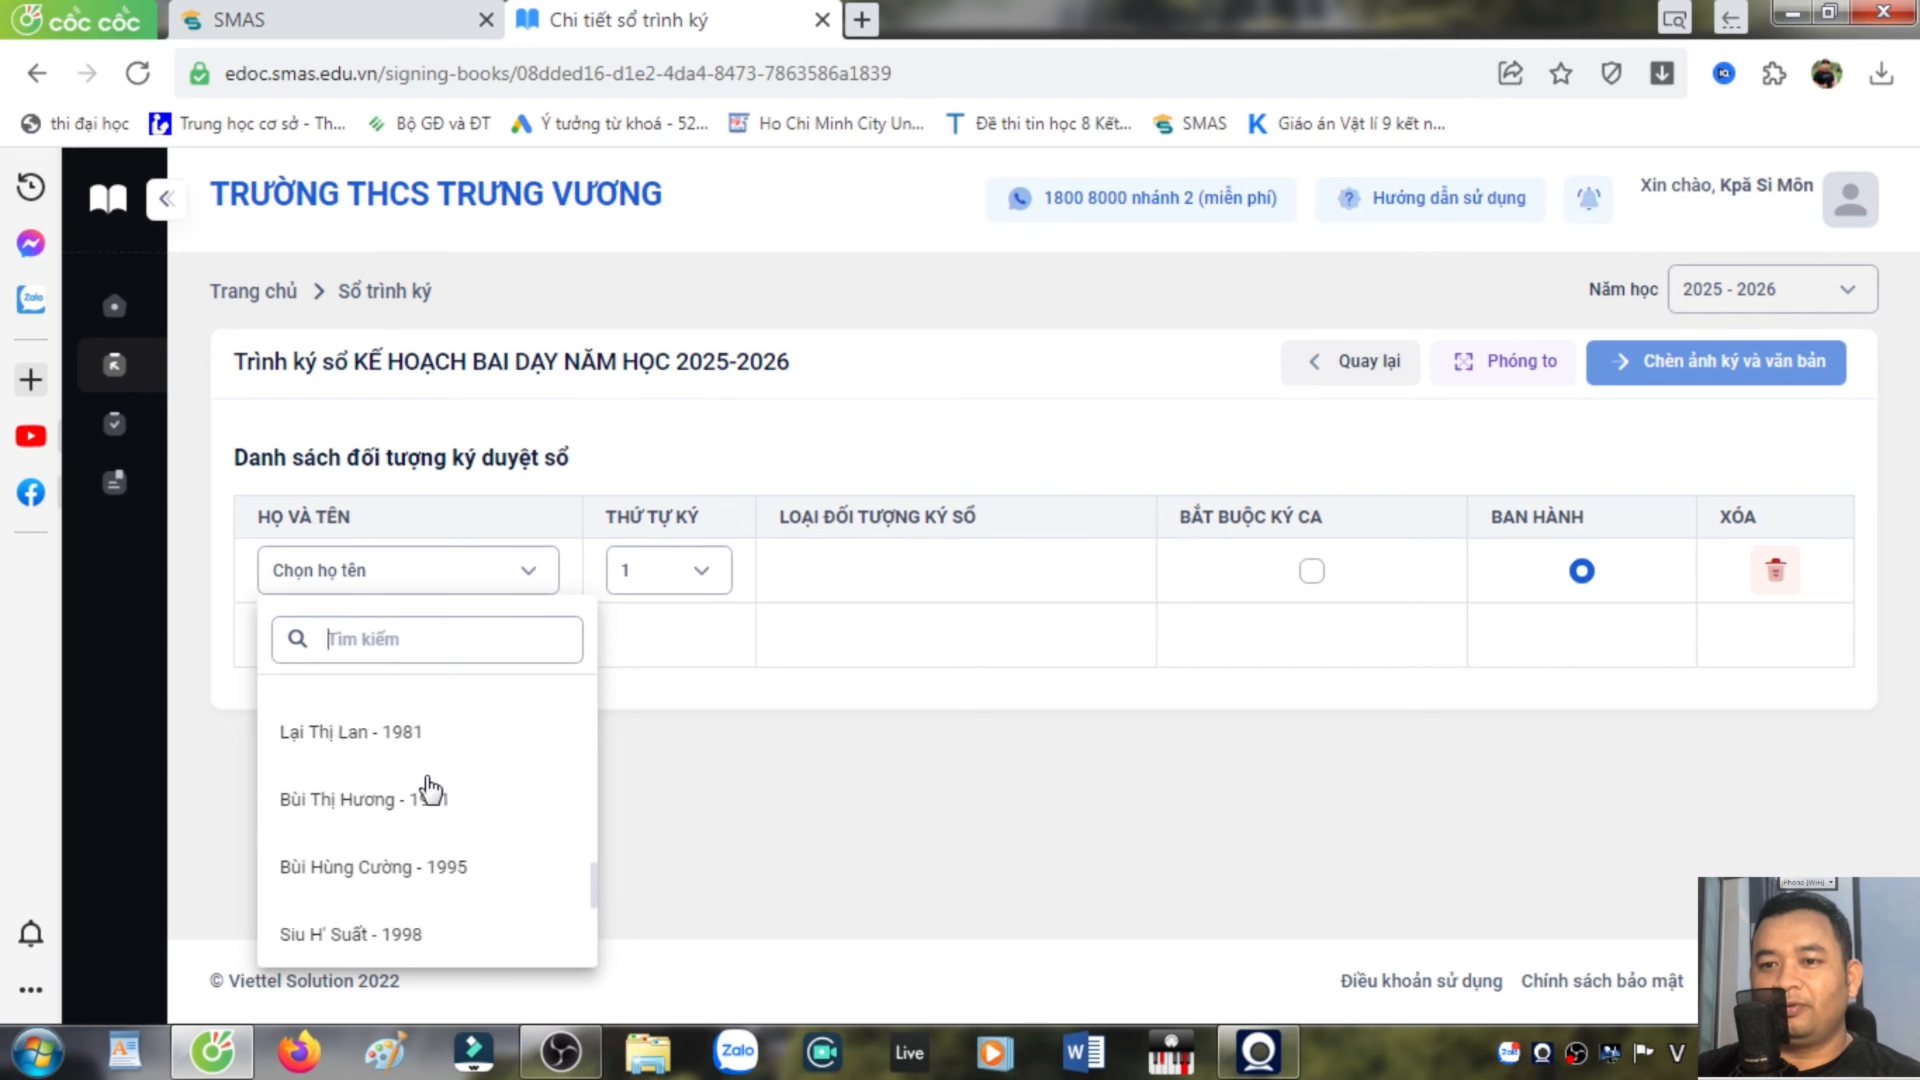
pyautogui.scroll(3, 430, 790)
pyautogui.scroll(-3, 430, 789)
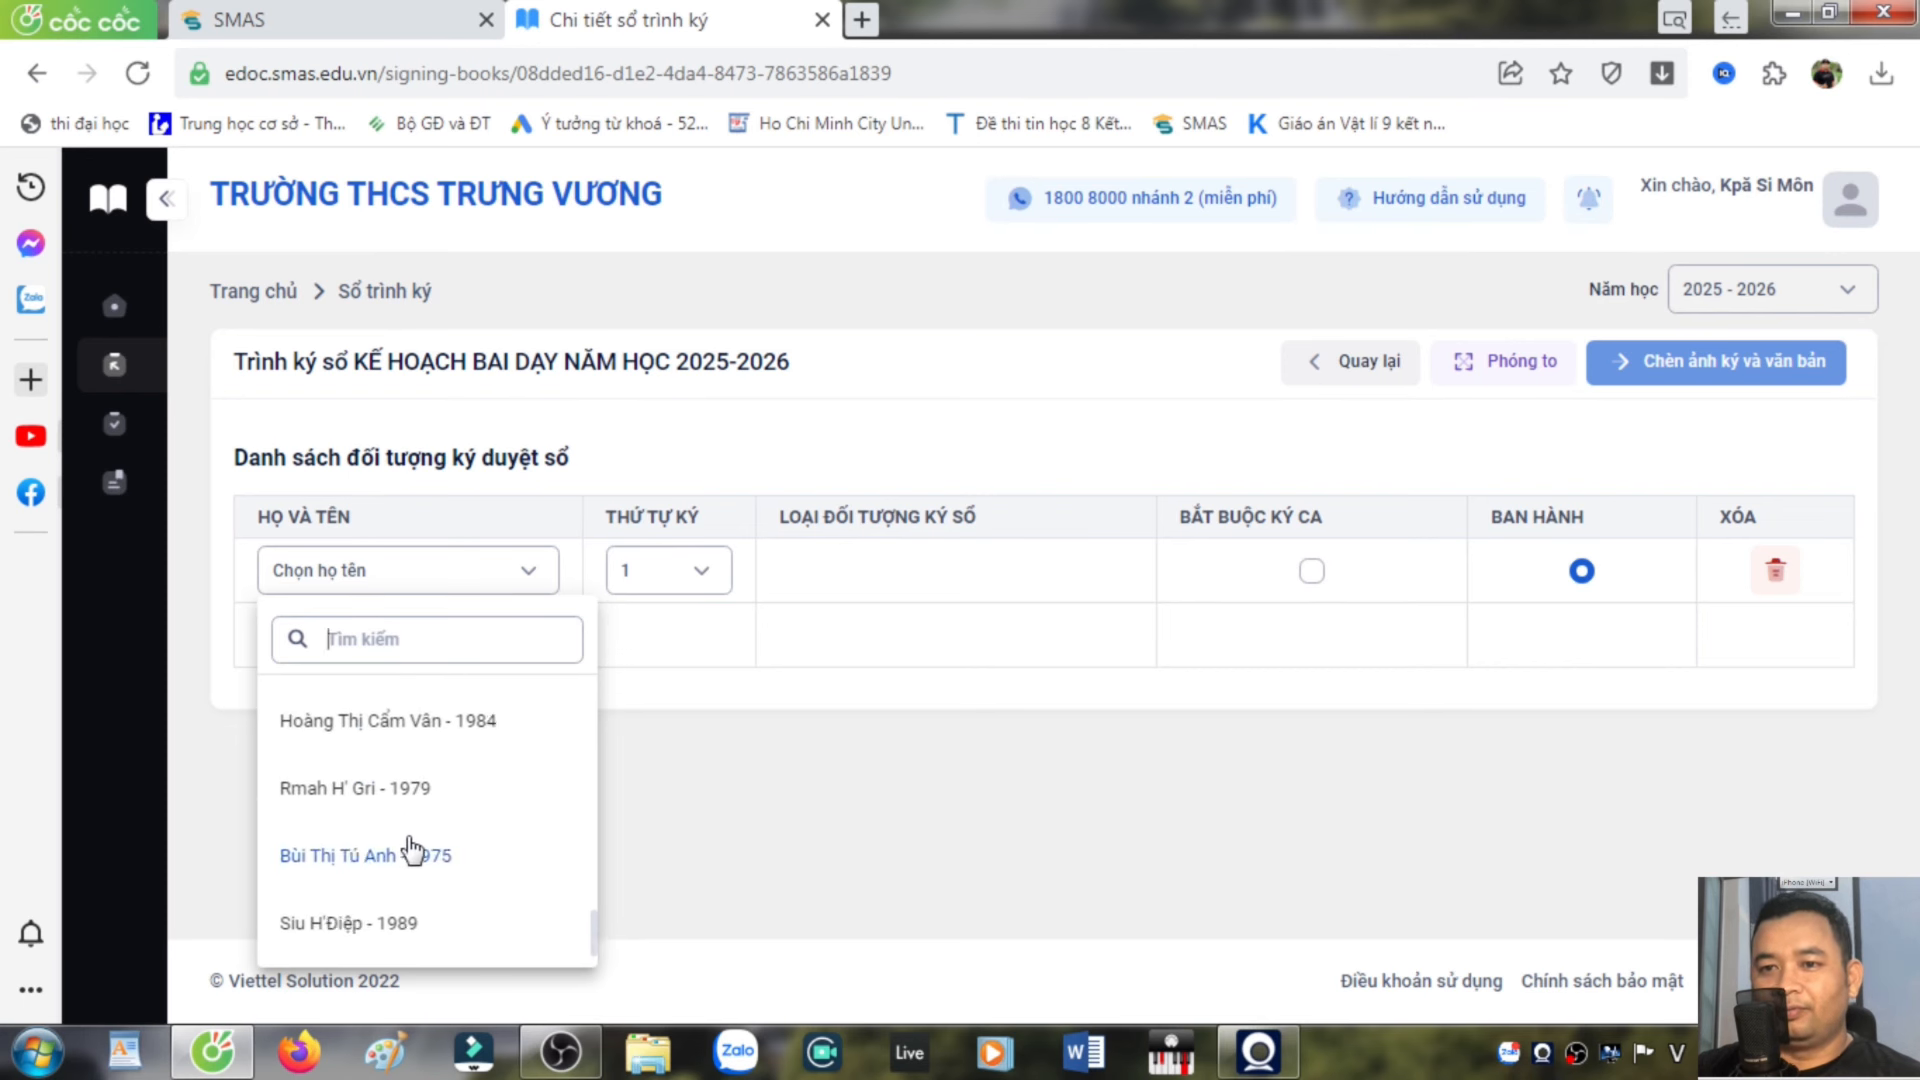
pyautogui.scroll(2, 419, 857)
pyautogui.scroll(-2, 425, 855)
pyautogui.scroll(2, 455, 891)
pyautogui.scroll(5, 440, 895)
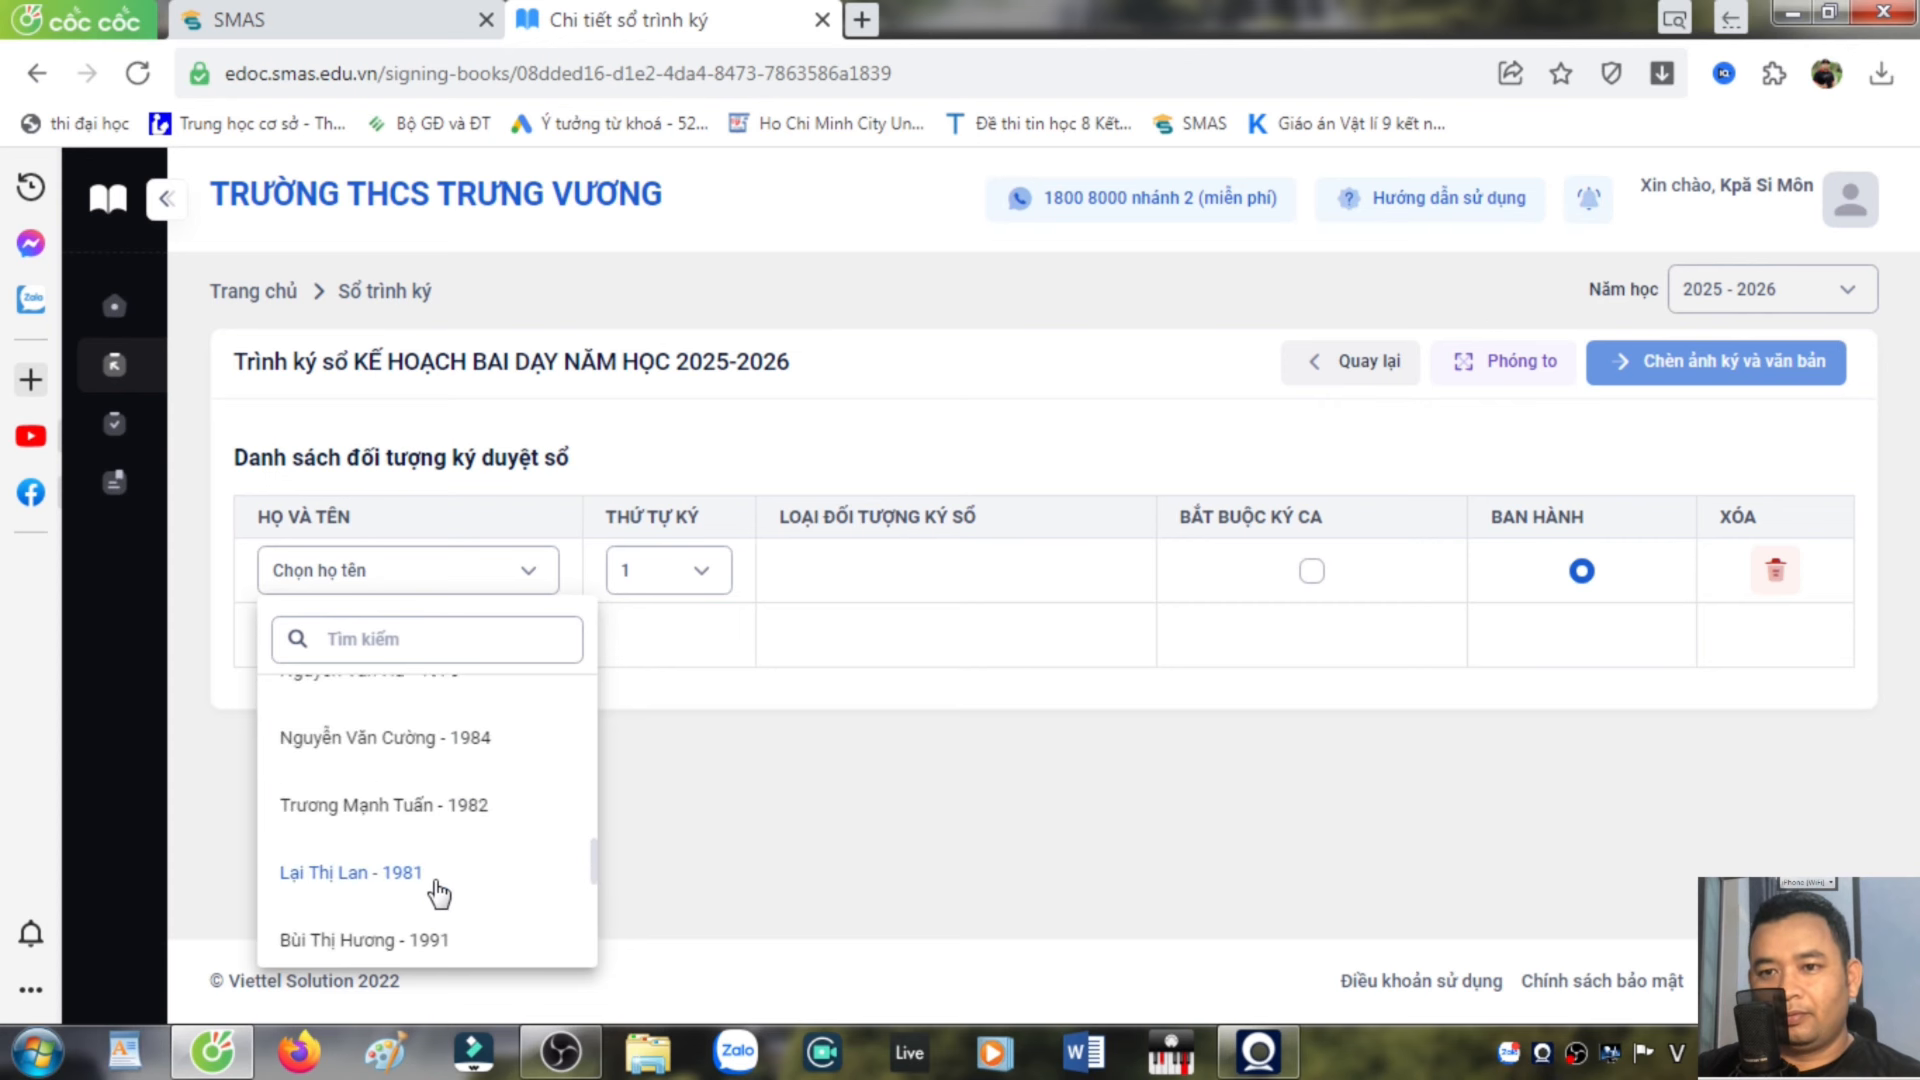
pyautogui.scroll(-3, 520, 841)
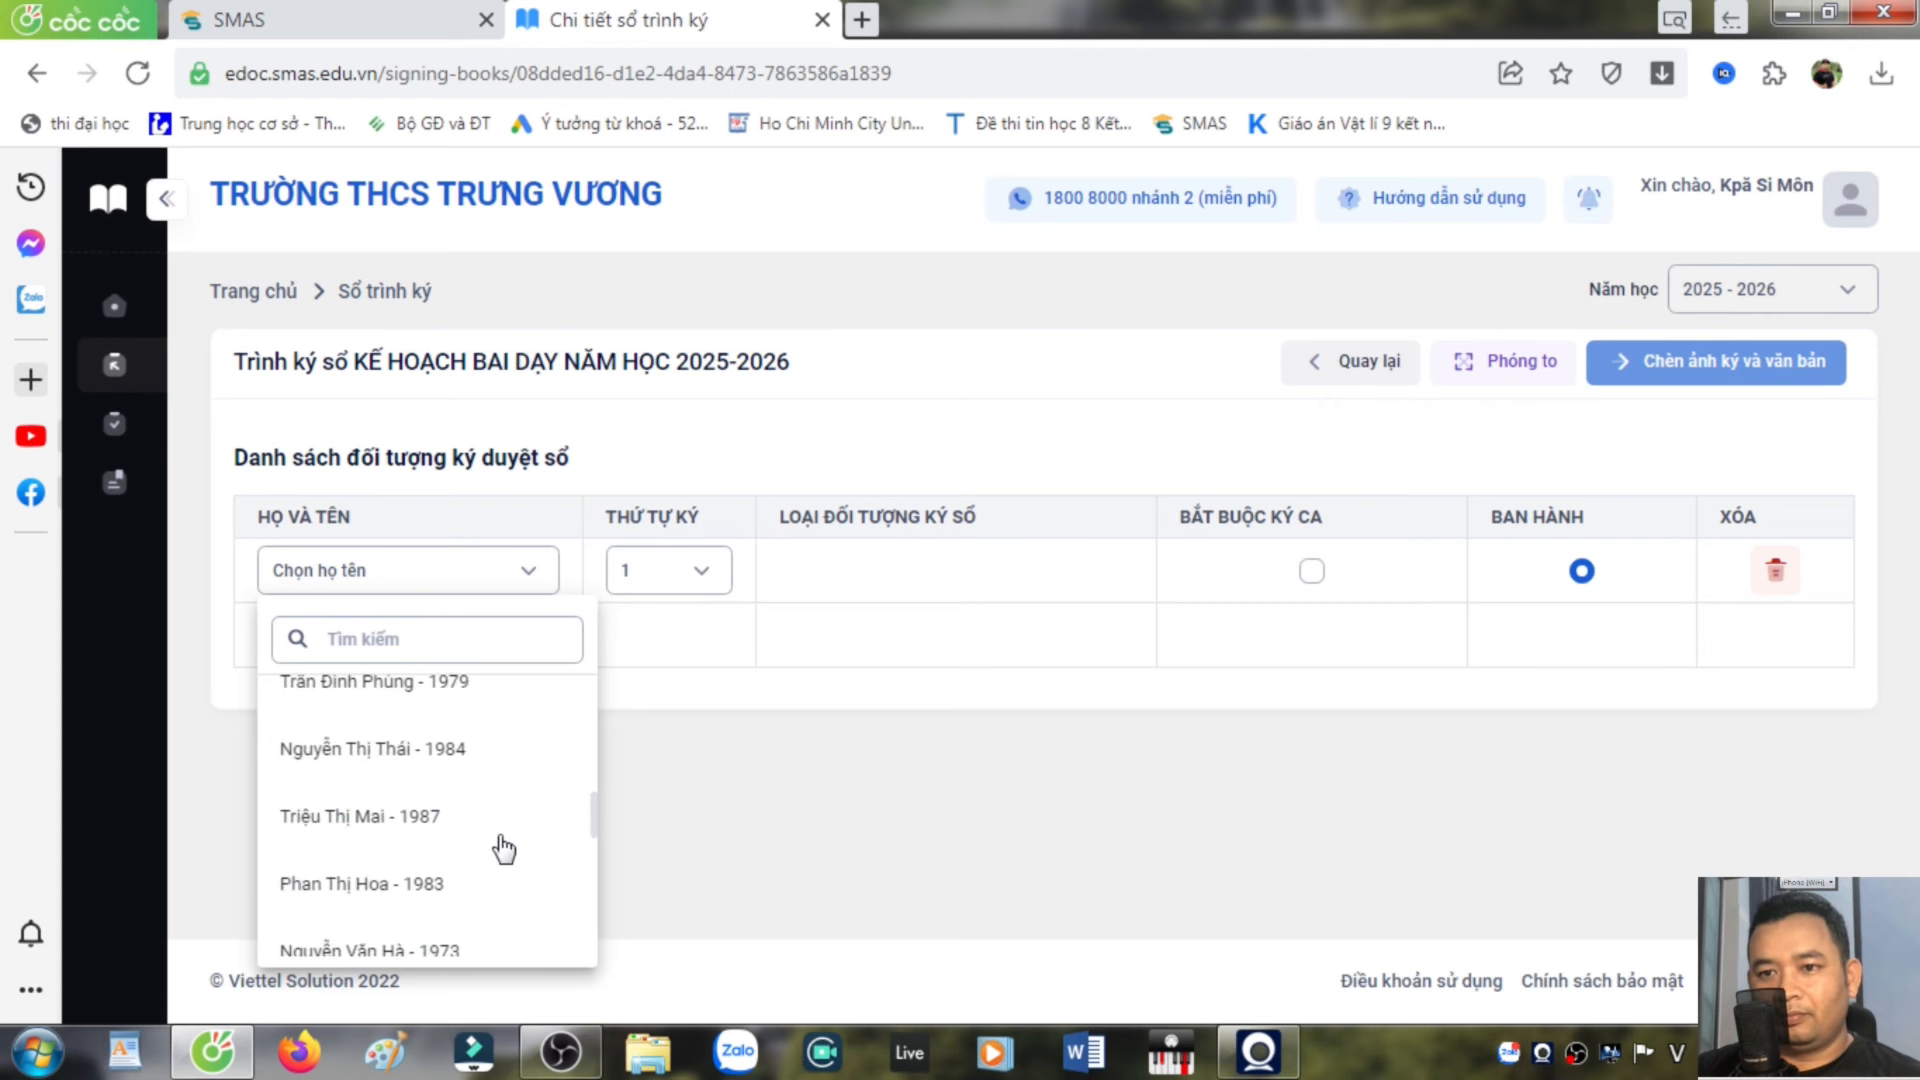
pyautogui.write('thai')
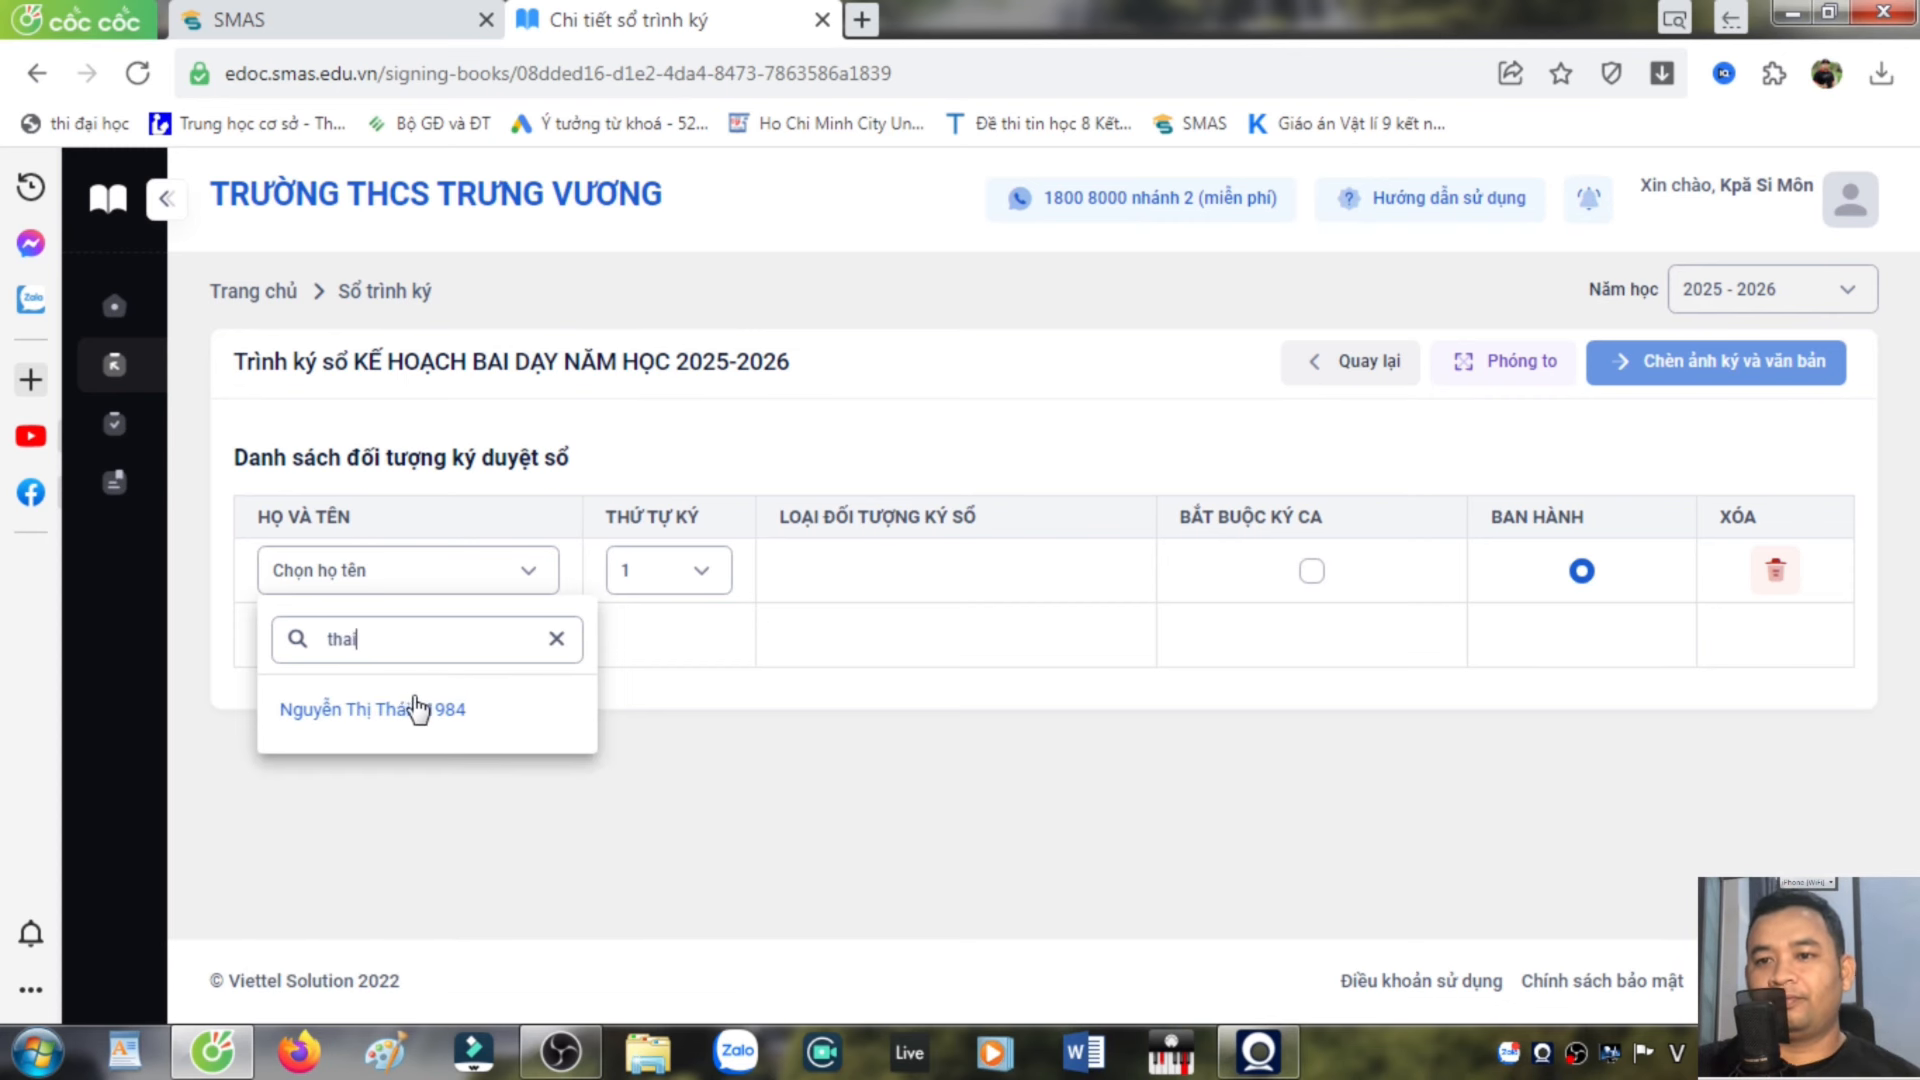
pyautogui.click(417, 710)
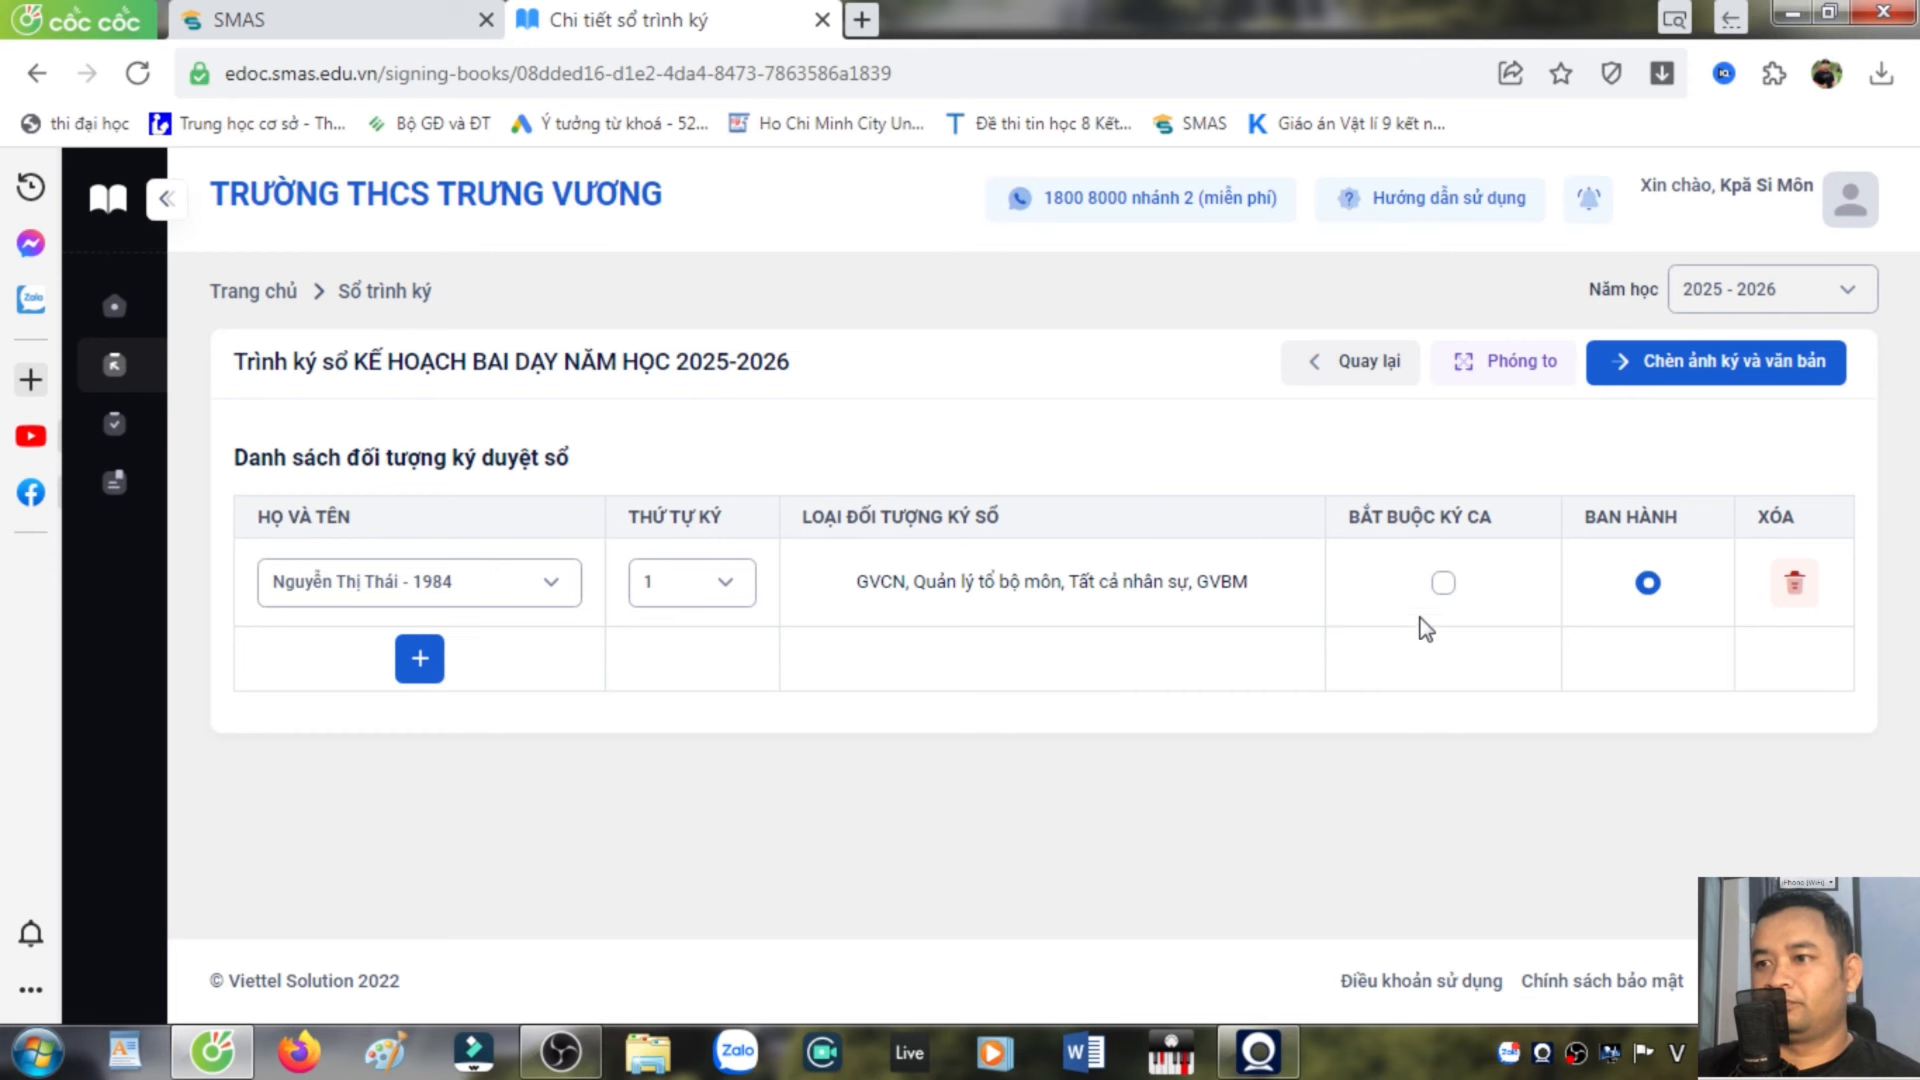
# Place the signer's signature image under Tổ chuyên môn on page 6 and submit the Khối 8 Tin học plan for signing
pyautogui.click(1704, 378)
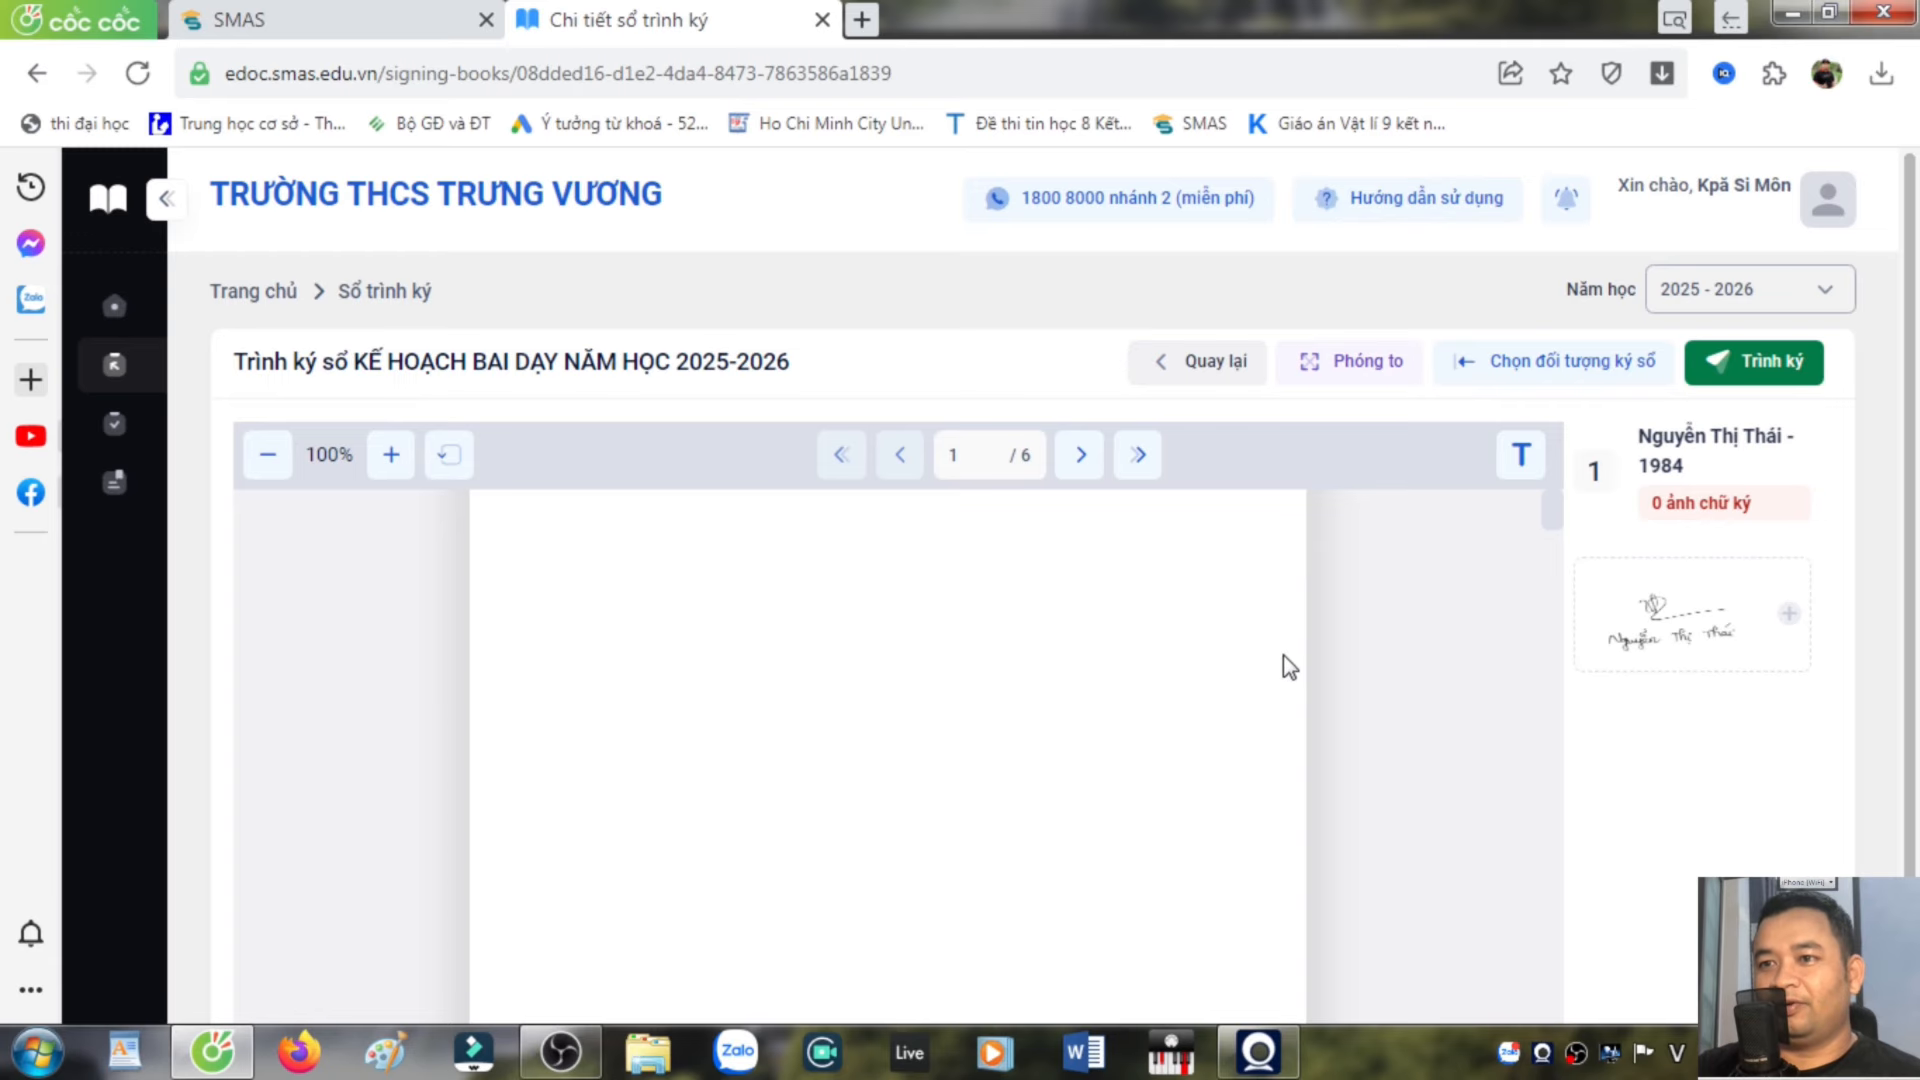
pyautogui.scroll(-10, 1289, 665)
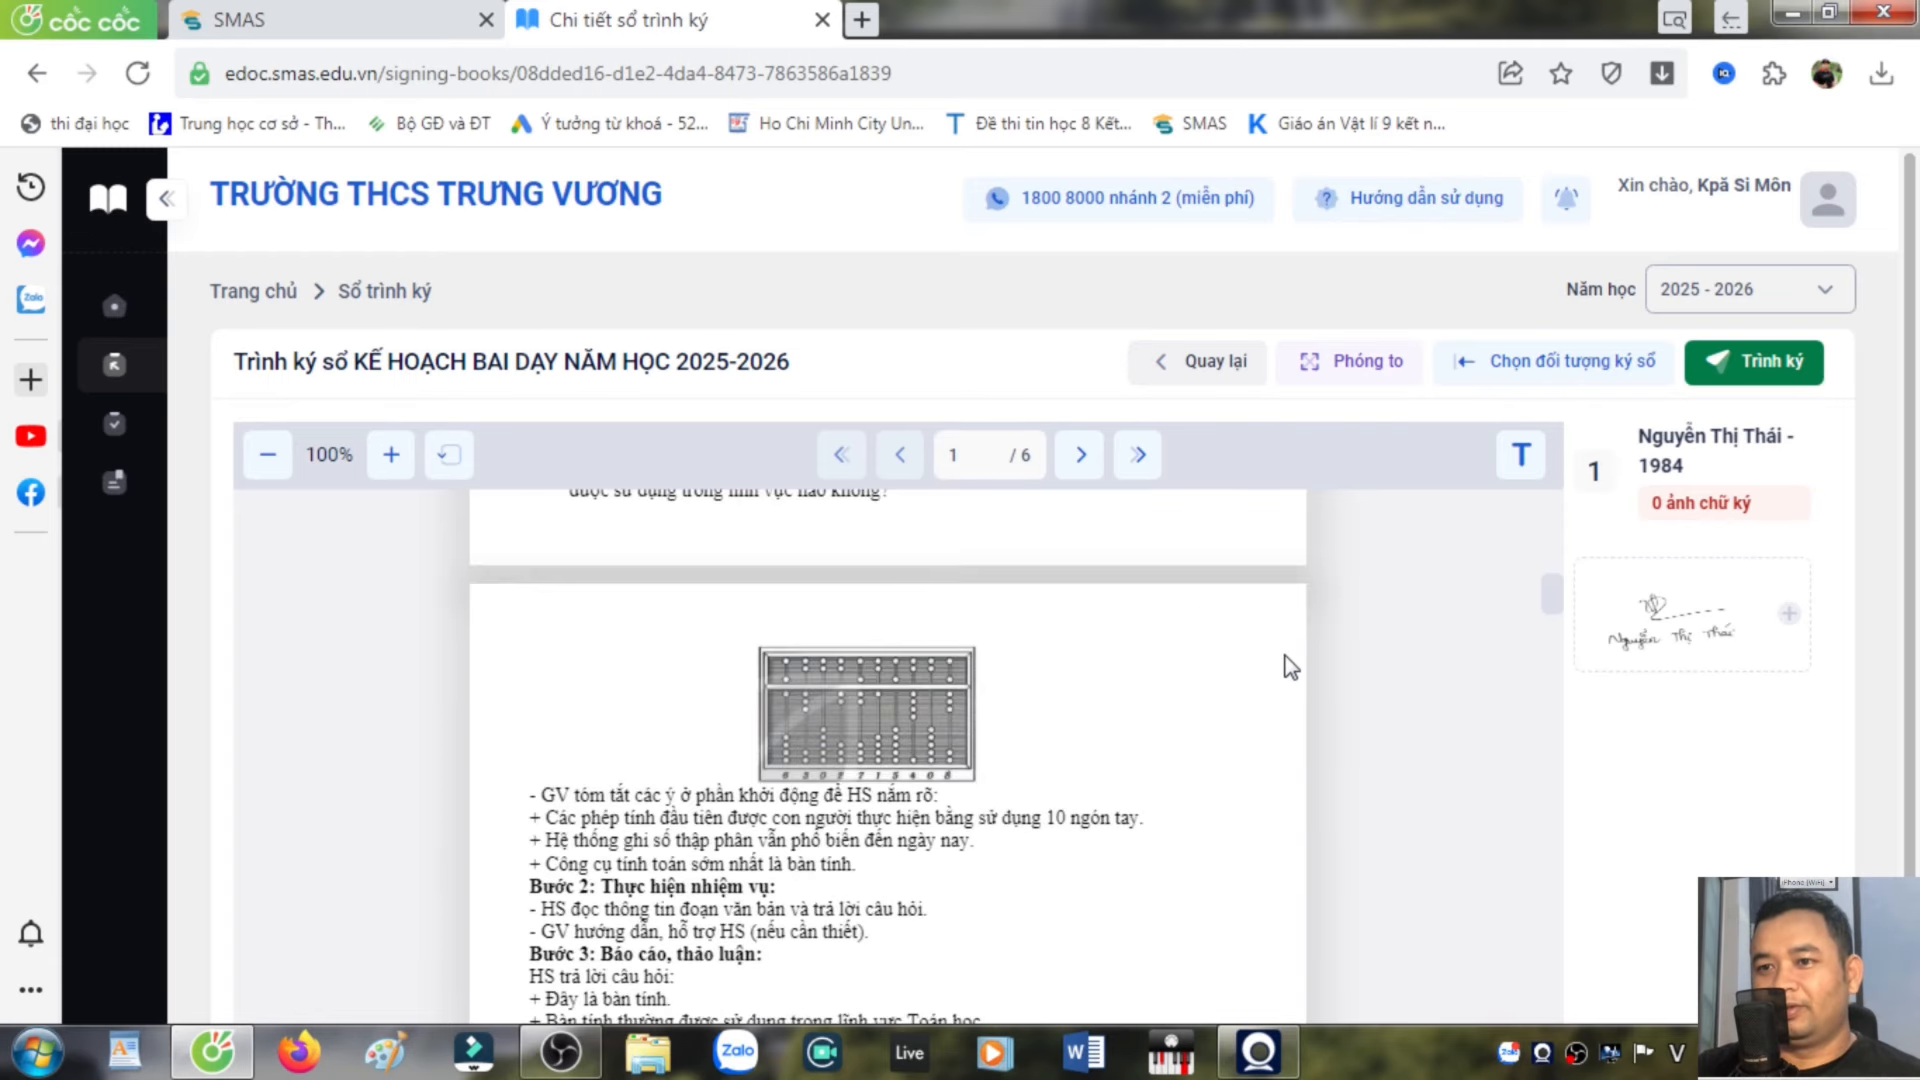
pyautogui.scroll(-15, 1288, 665)
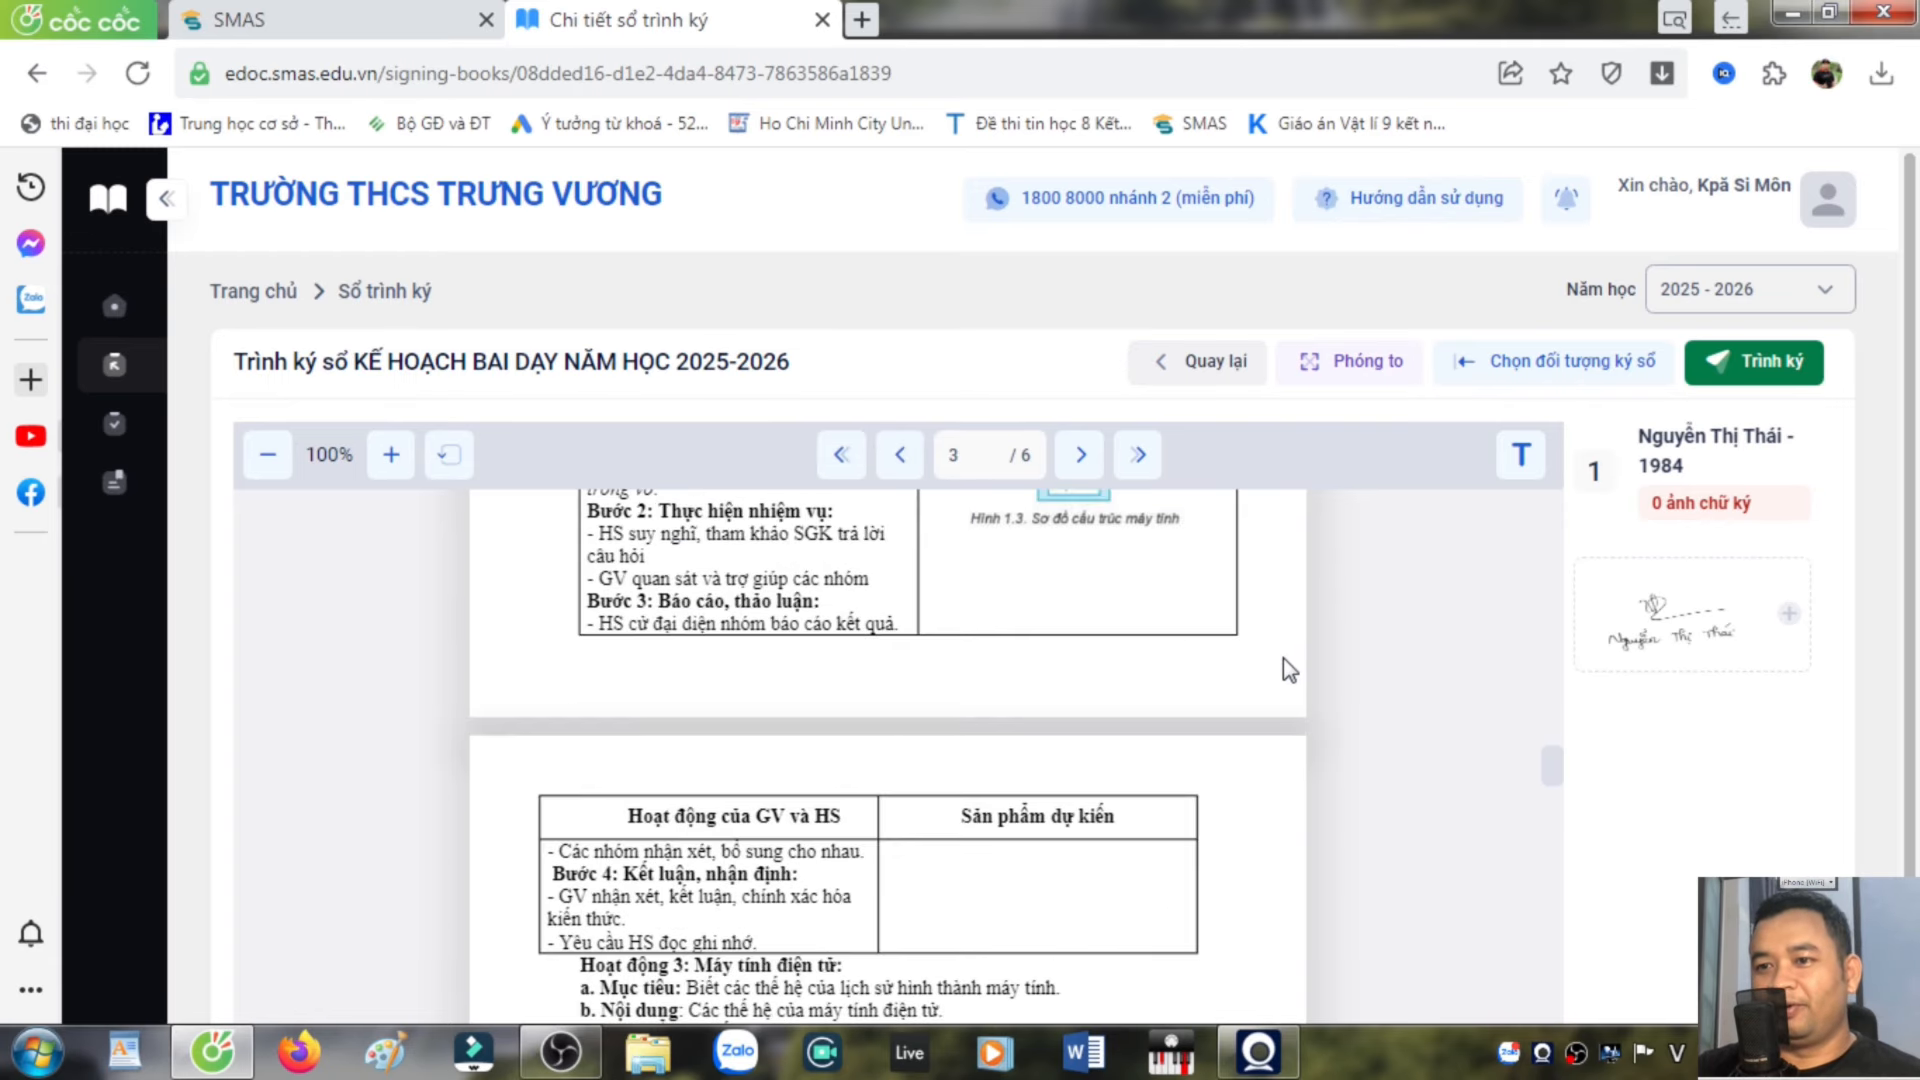
pyautogui.scroll(-20, 1289, 667)
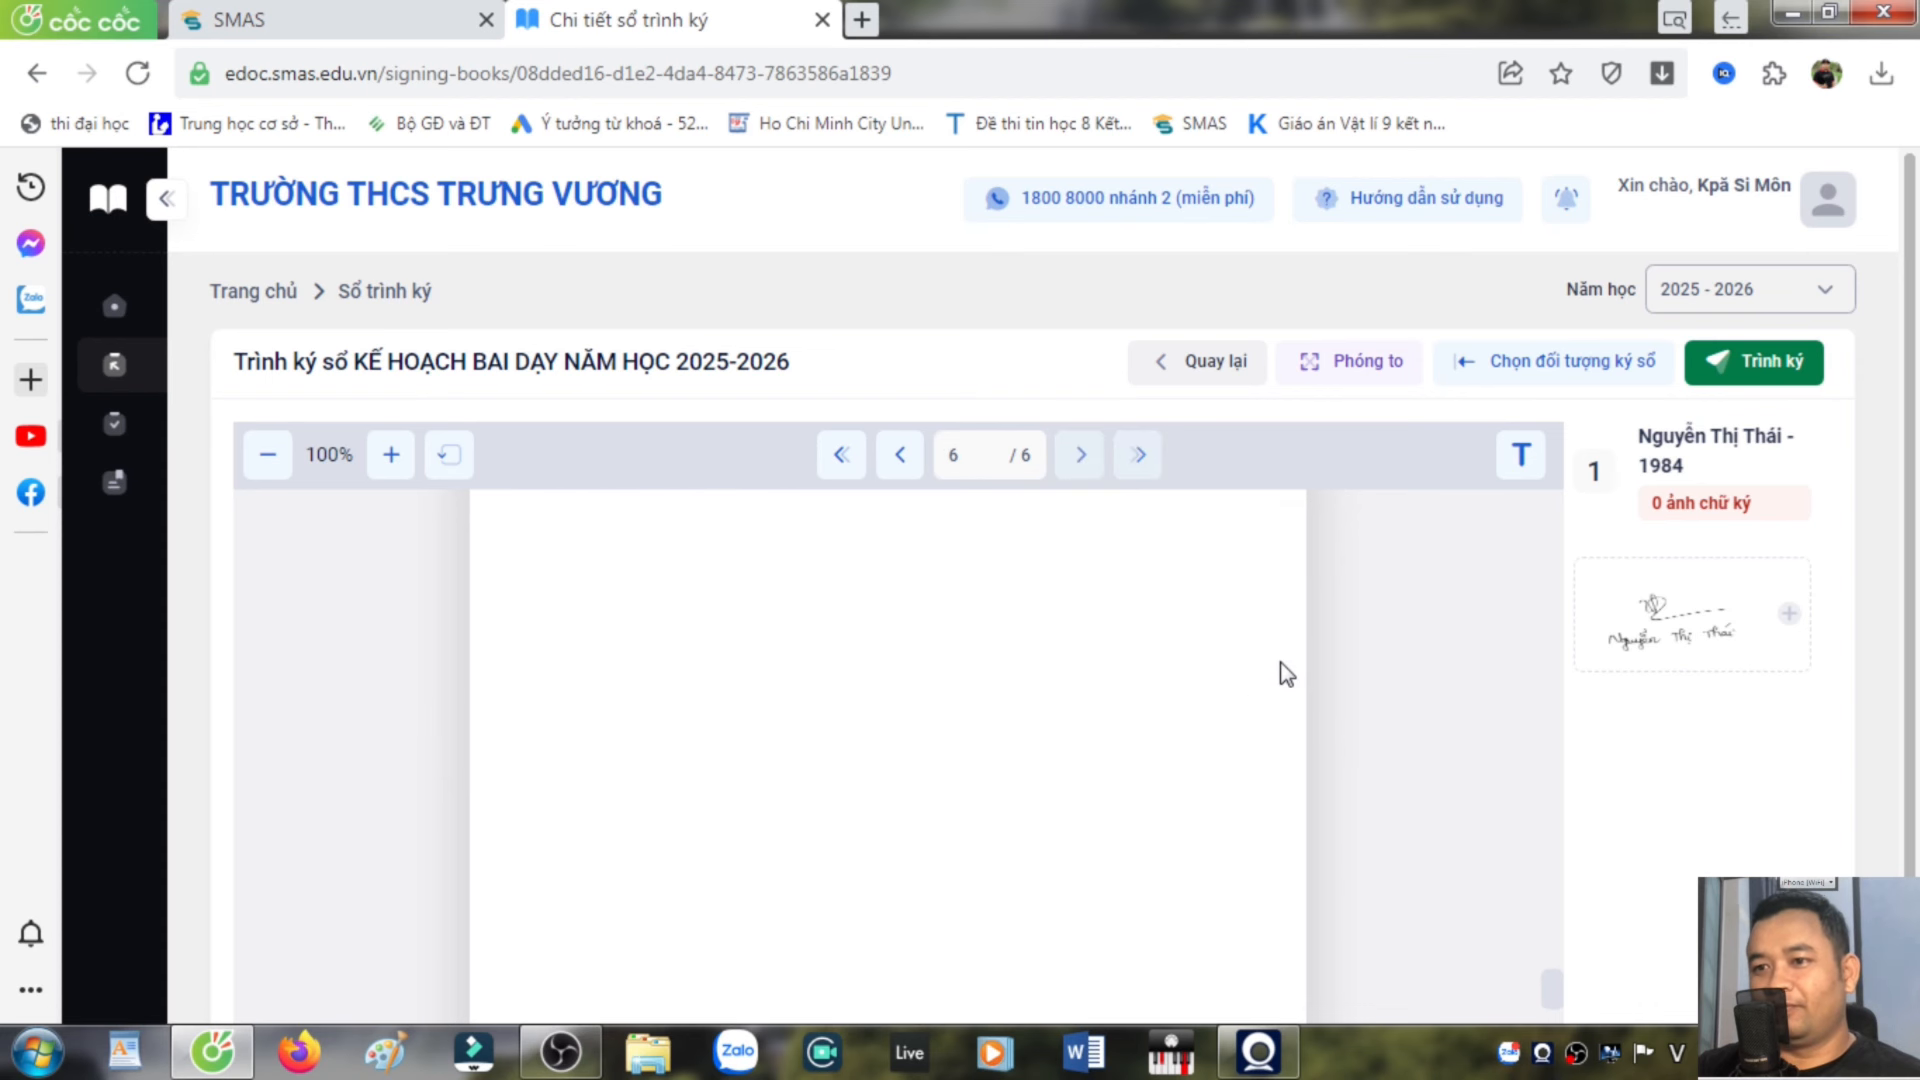
pyautogui.moveTo(1687, 625); pyautogui.dragTo(1034, 598)
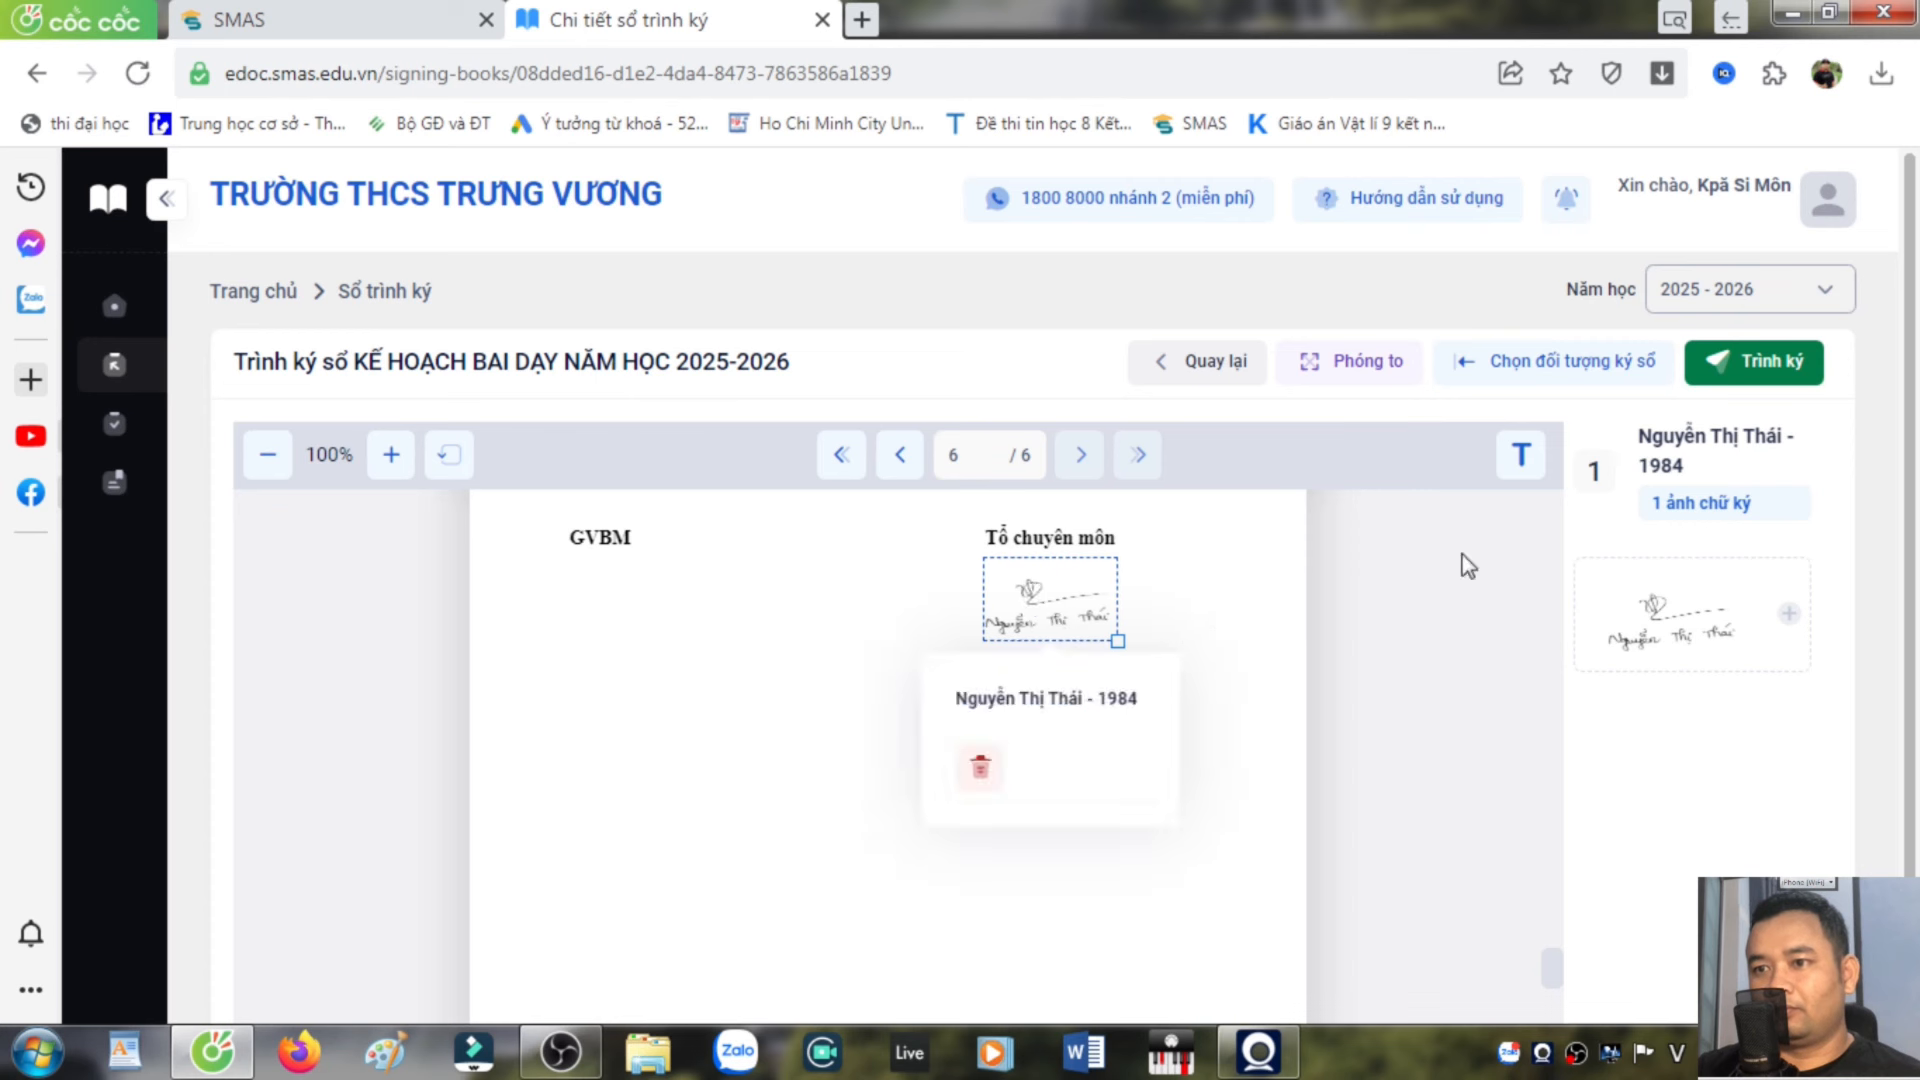
pyautogui.click(1768, 366)
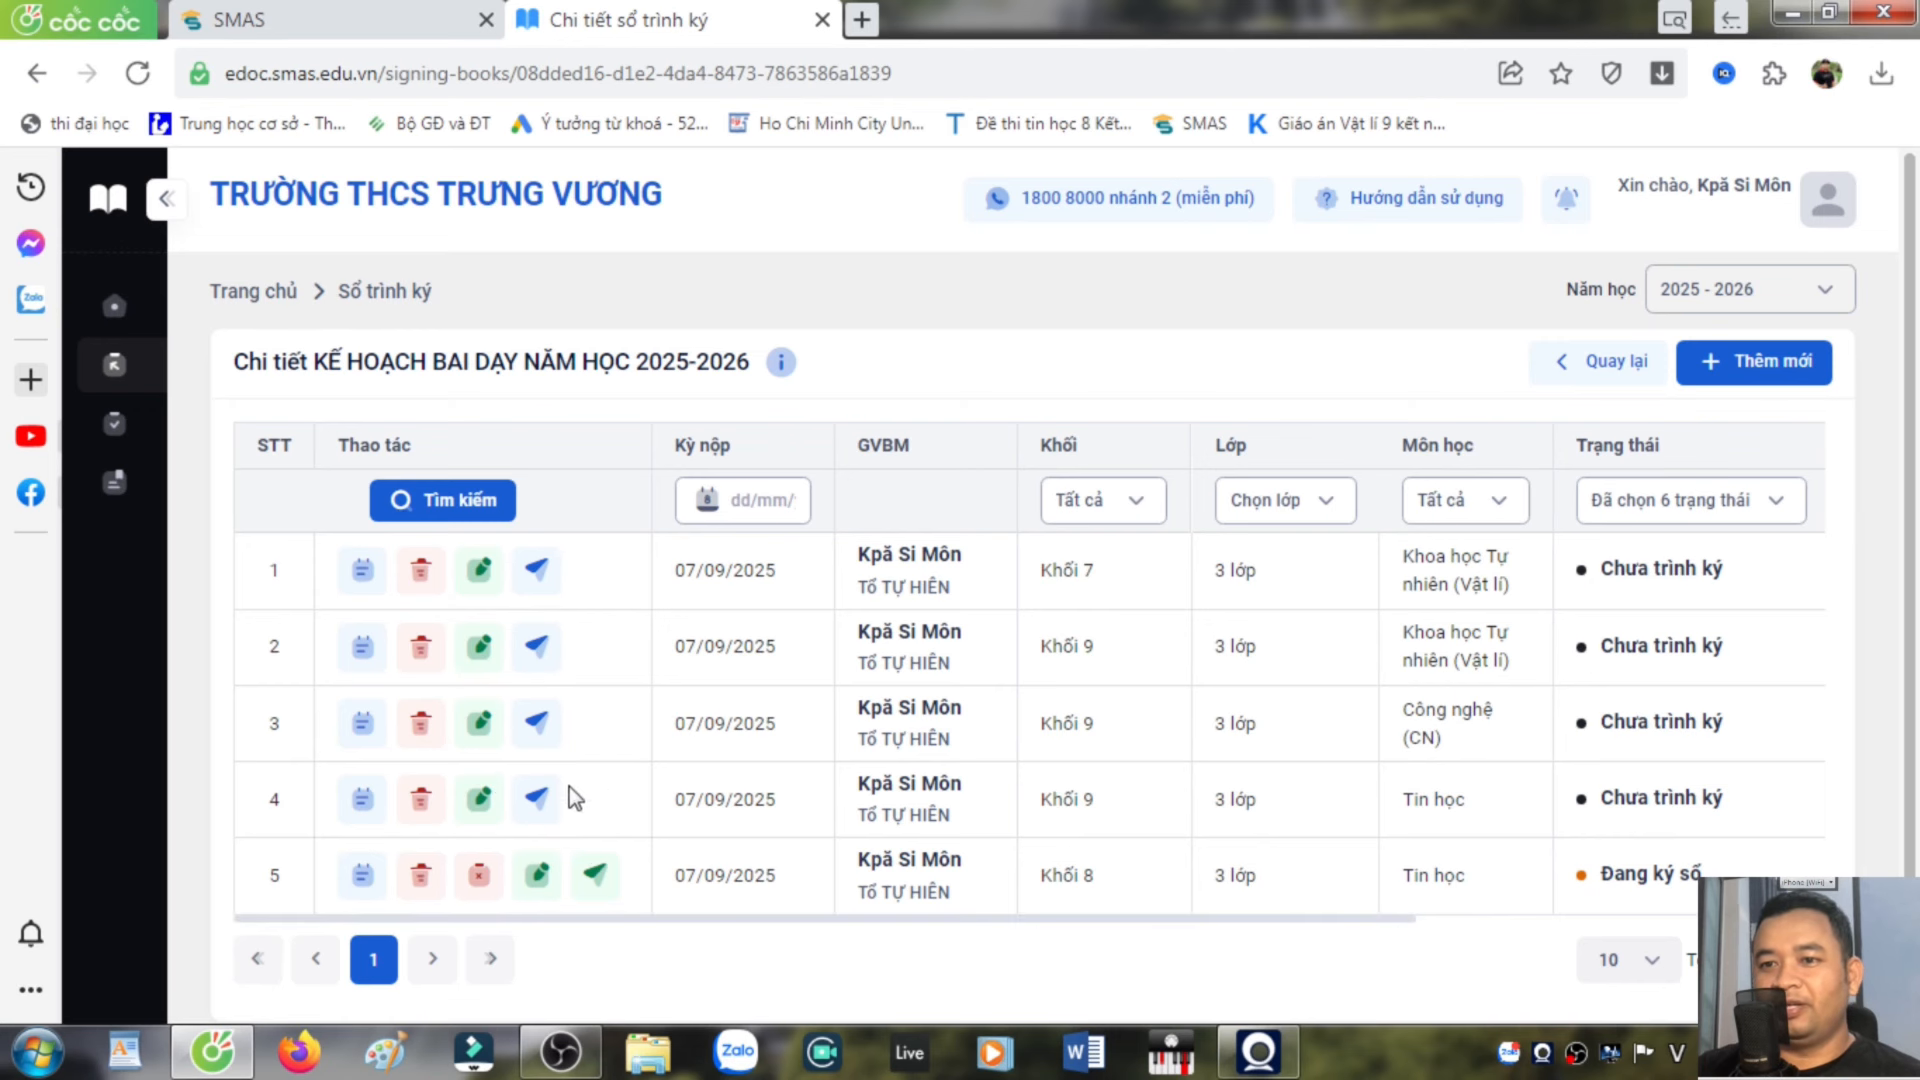
# Start the signing request for the Khối 9 Tin học submission and add the same subject-group manager as signer
pyautogui.click(548, 805)
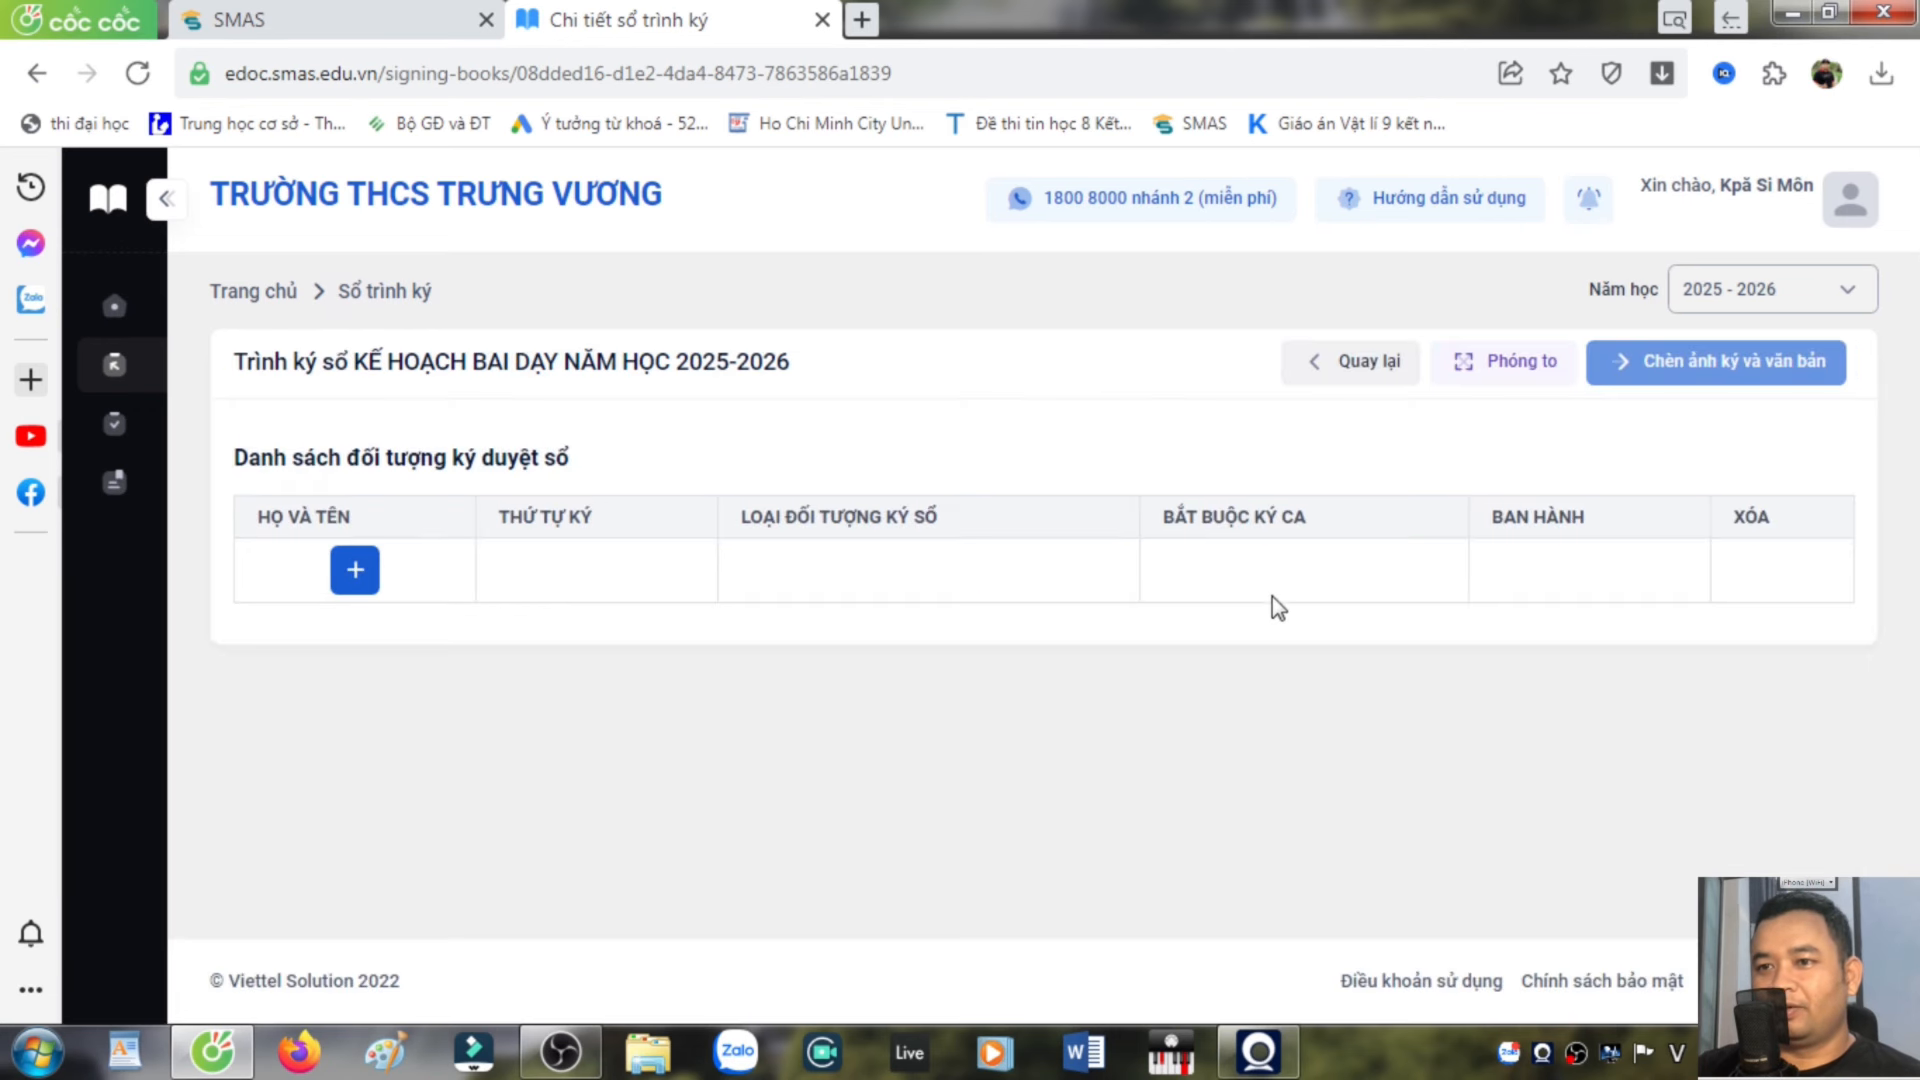
pyautogui.click(355, 569)
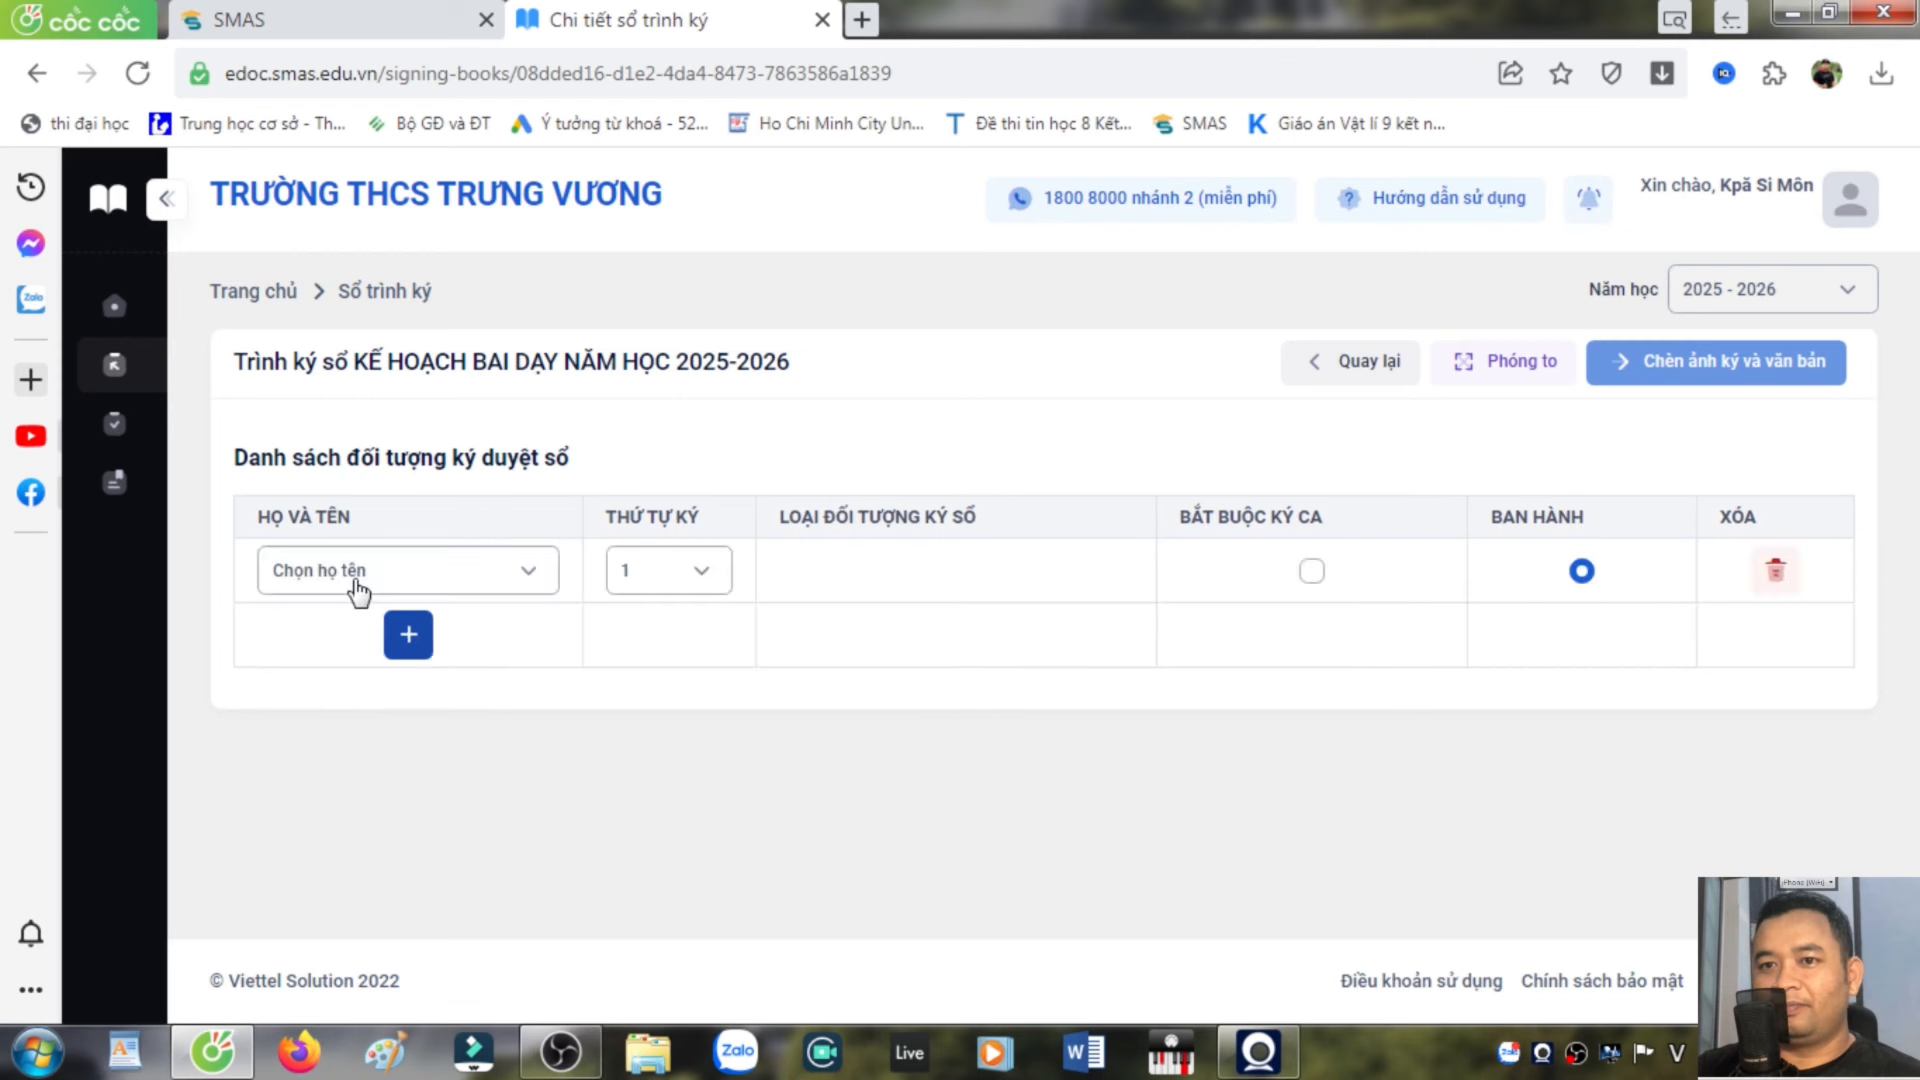
pyautogui.click(418, 570)
pyautogui.write('th')
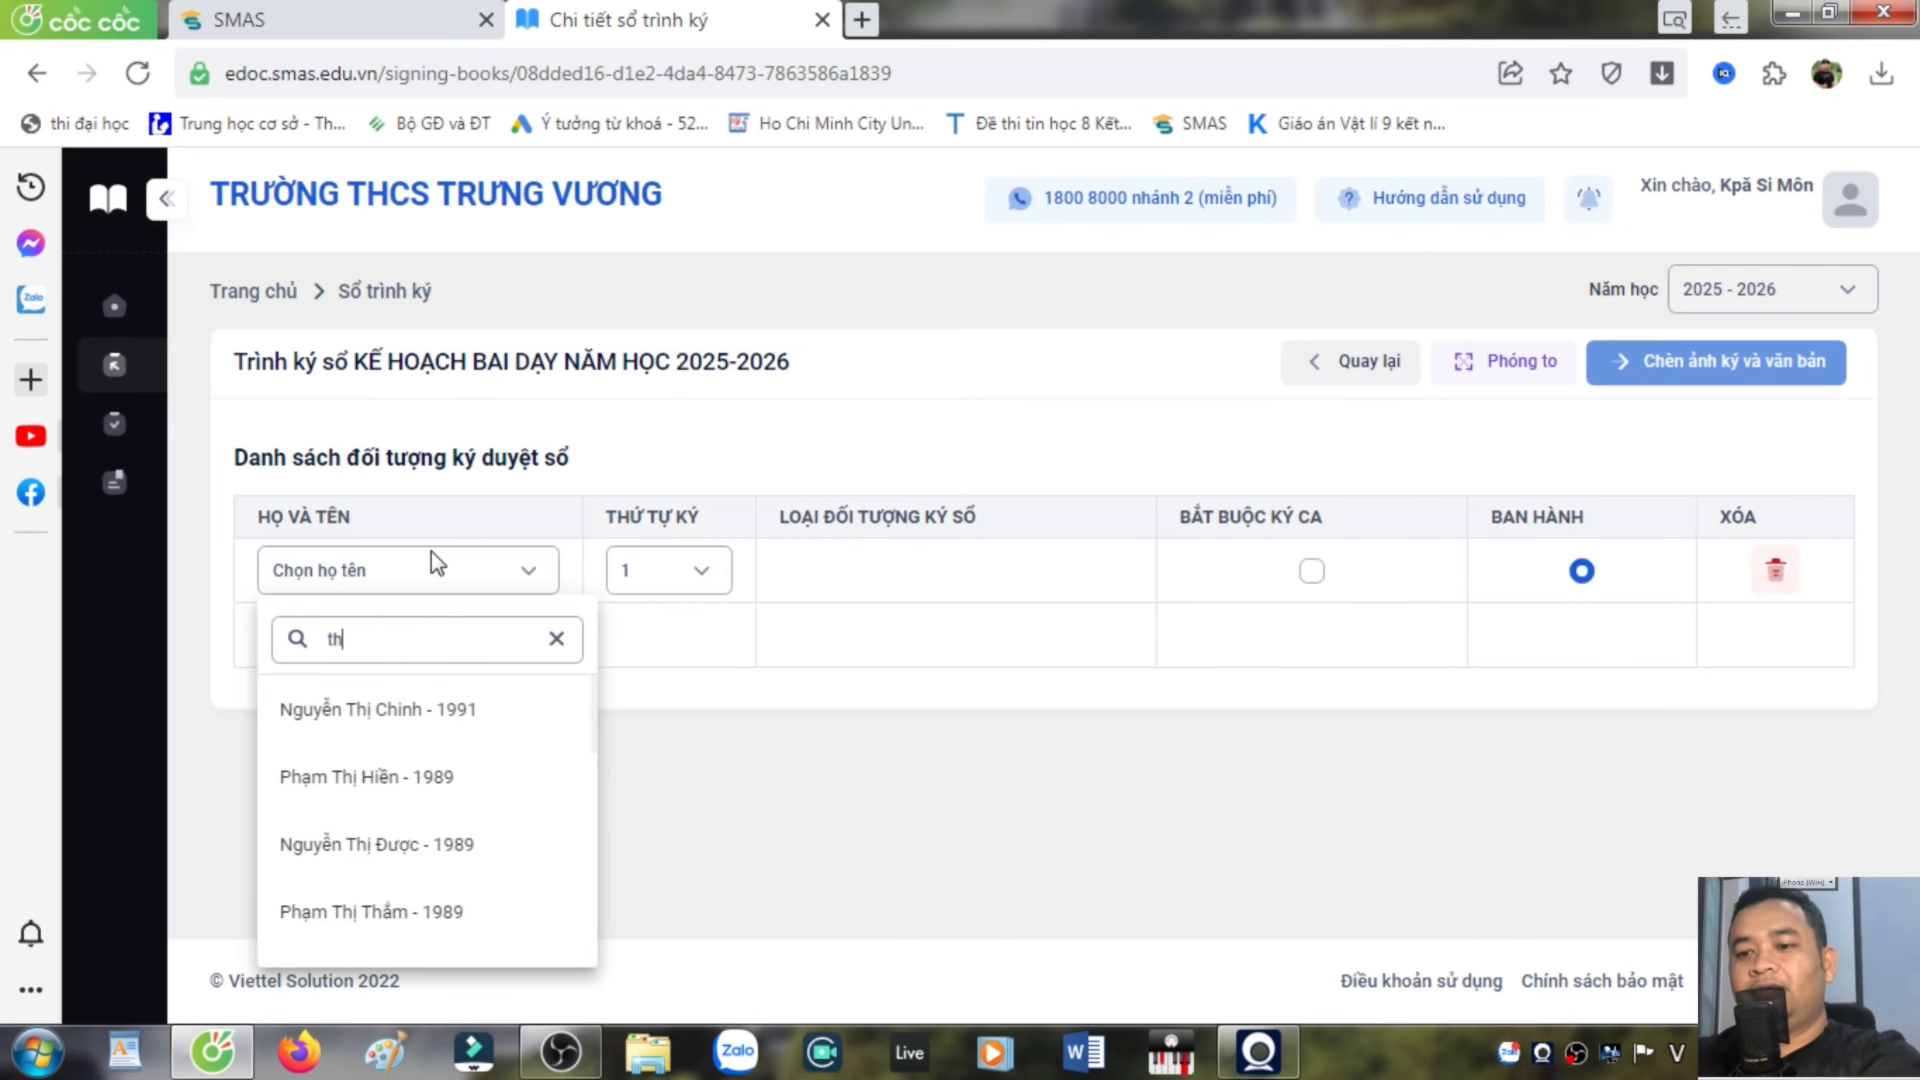
pyautogui.write('a')
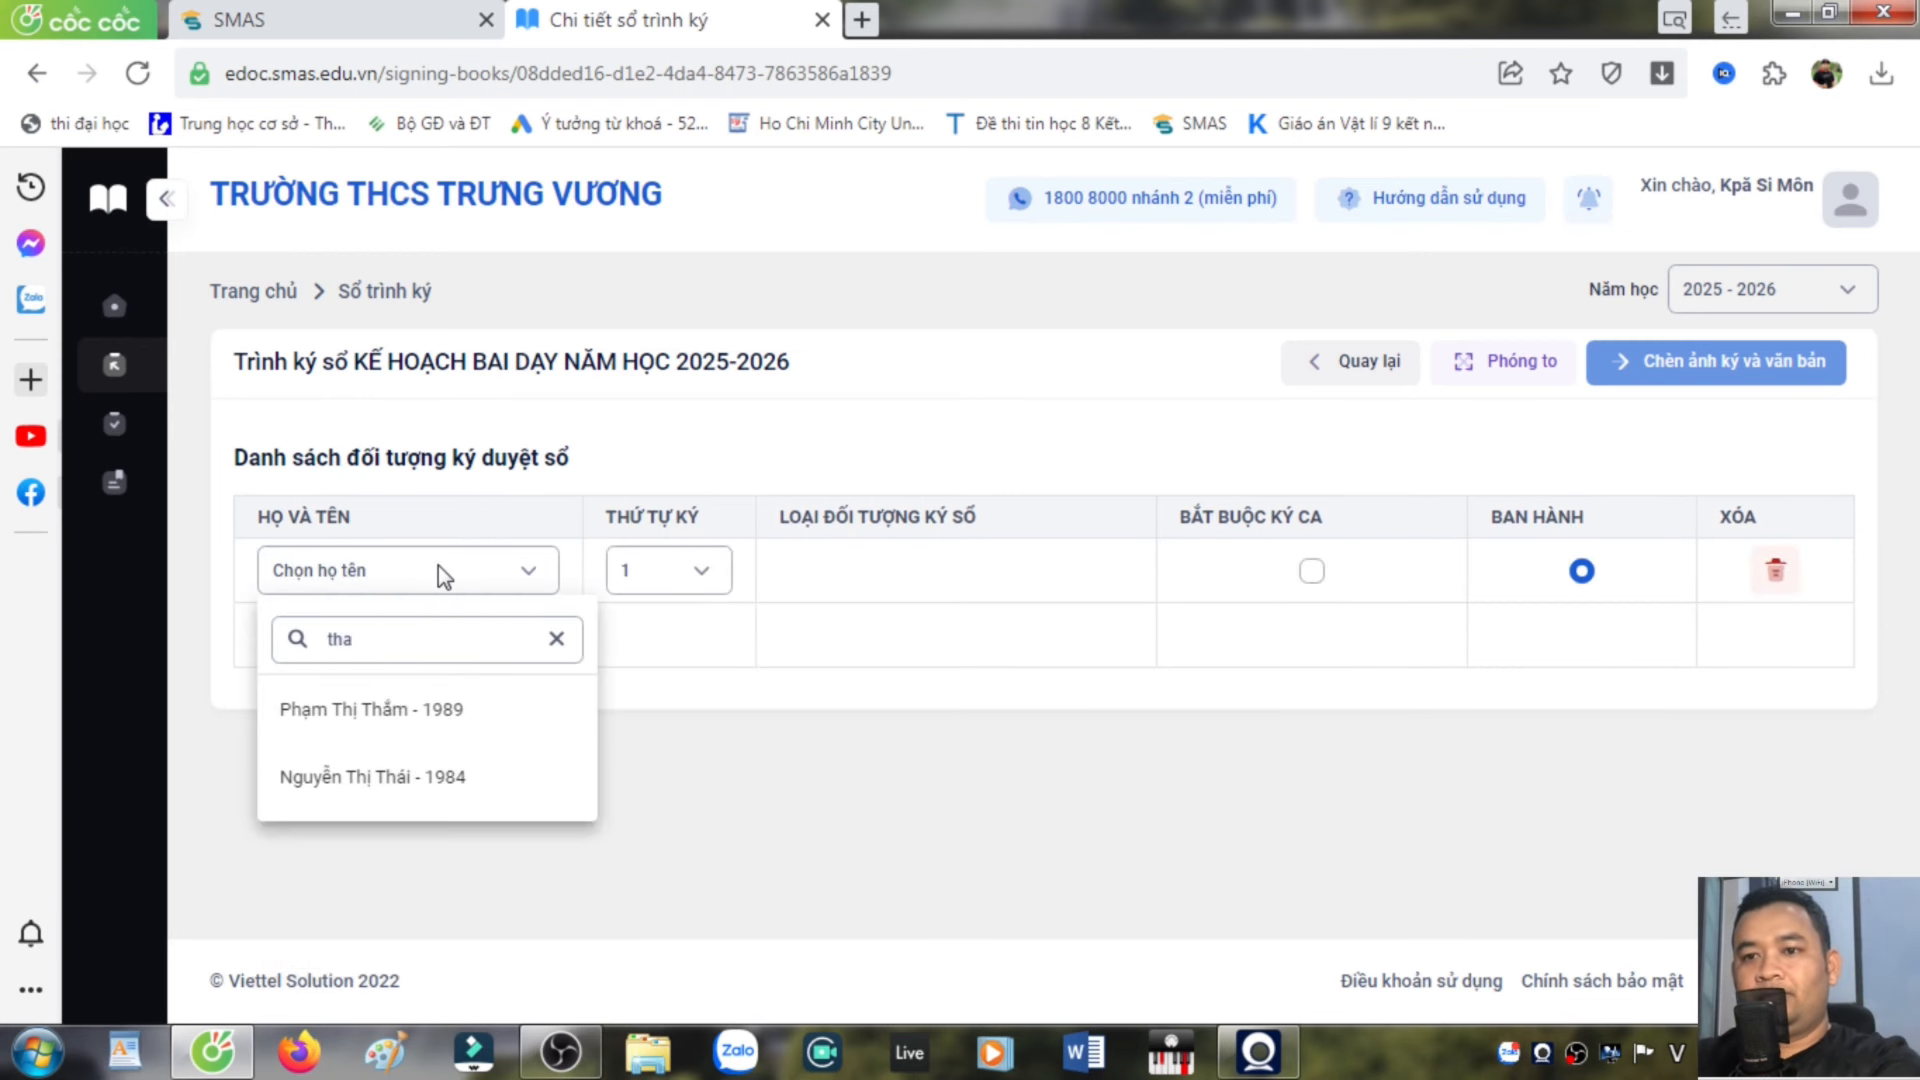
pyautogui.click(445, 777)
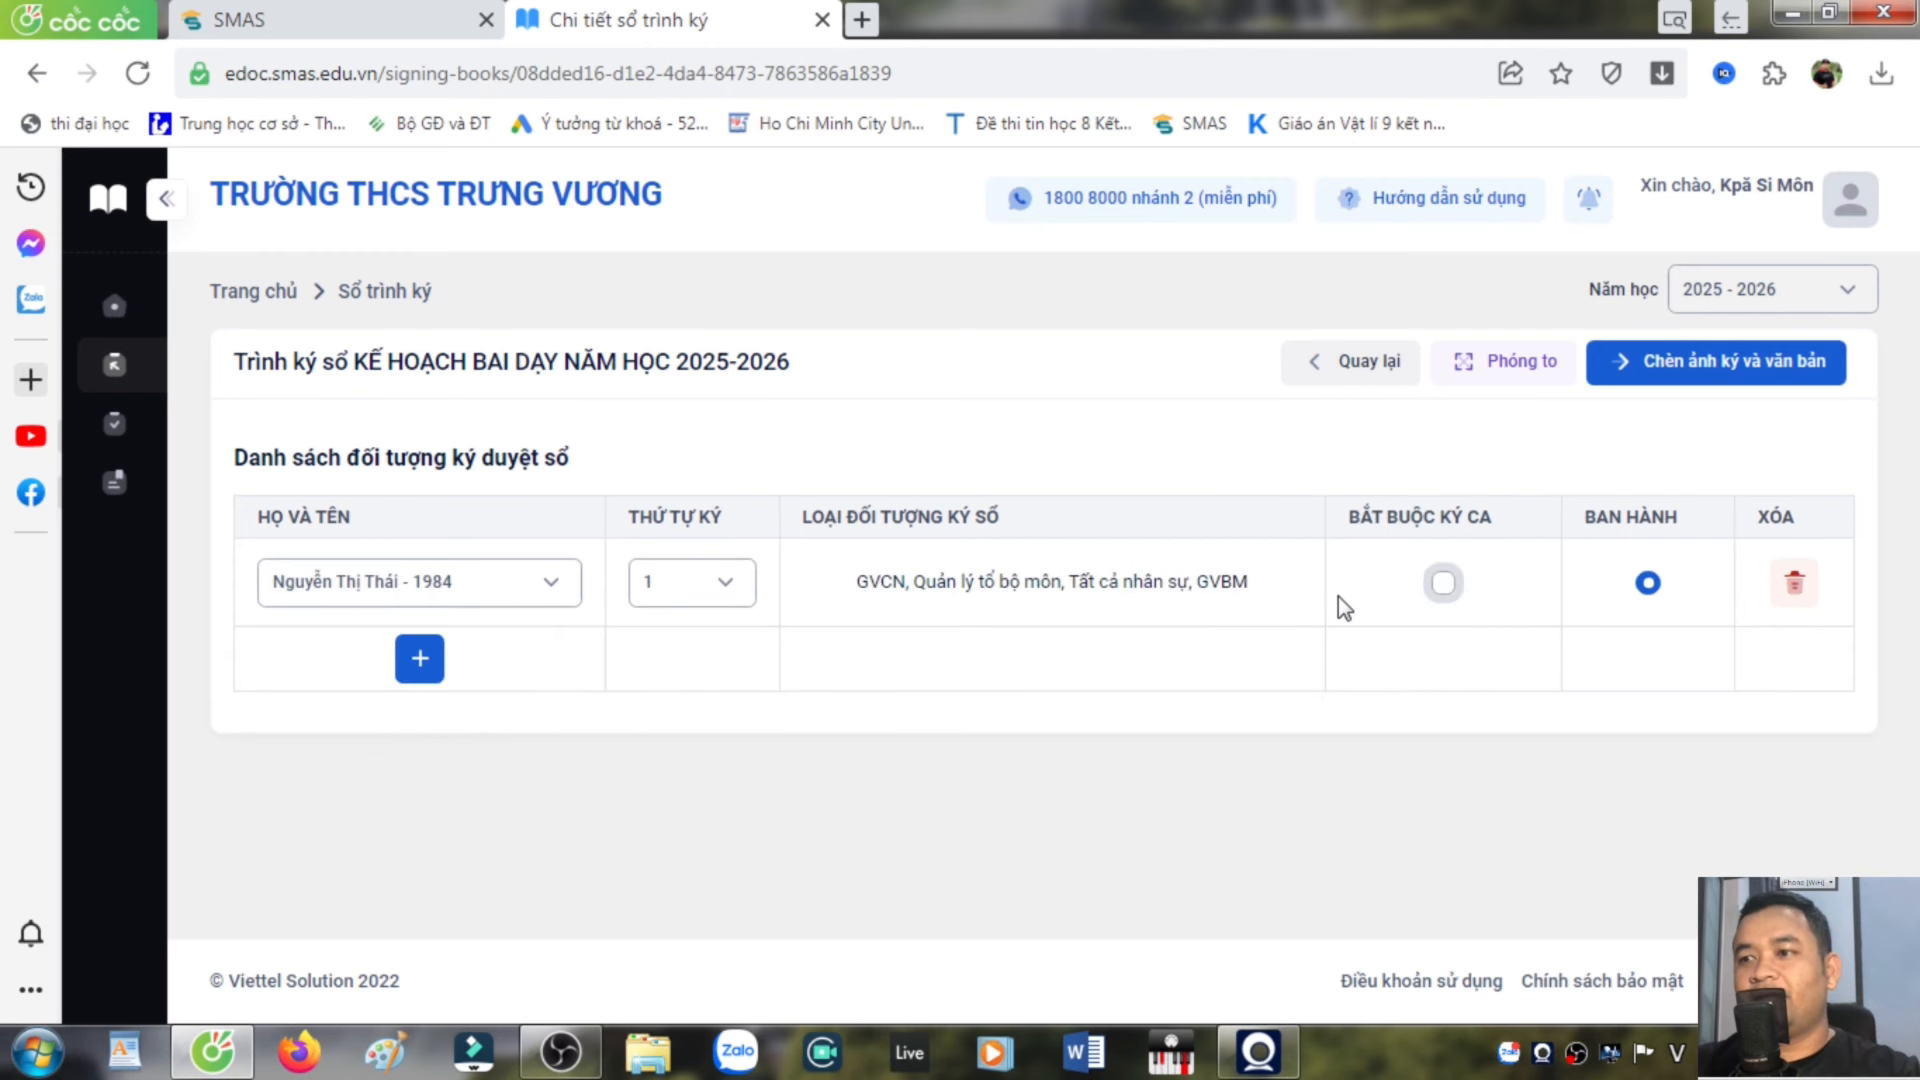
# Place the signer's signature image at the end of the Khối 9 Tin học document and submit it for signing
pyautogui.click(1694, 362)
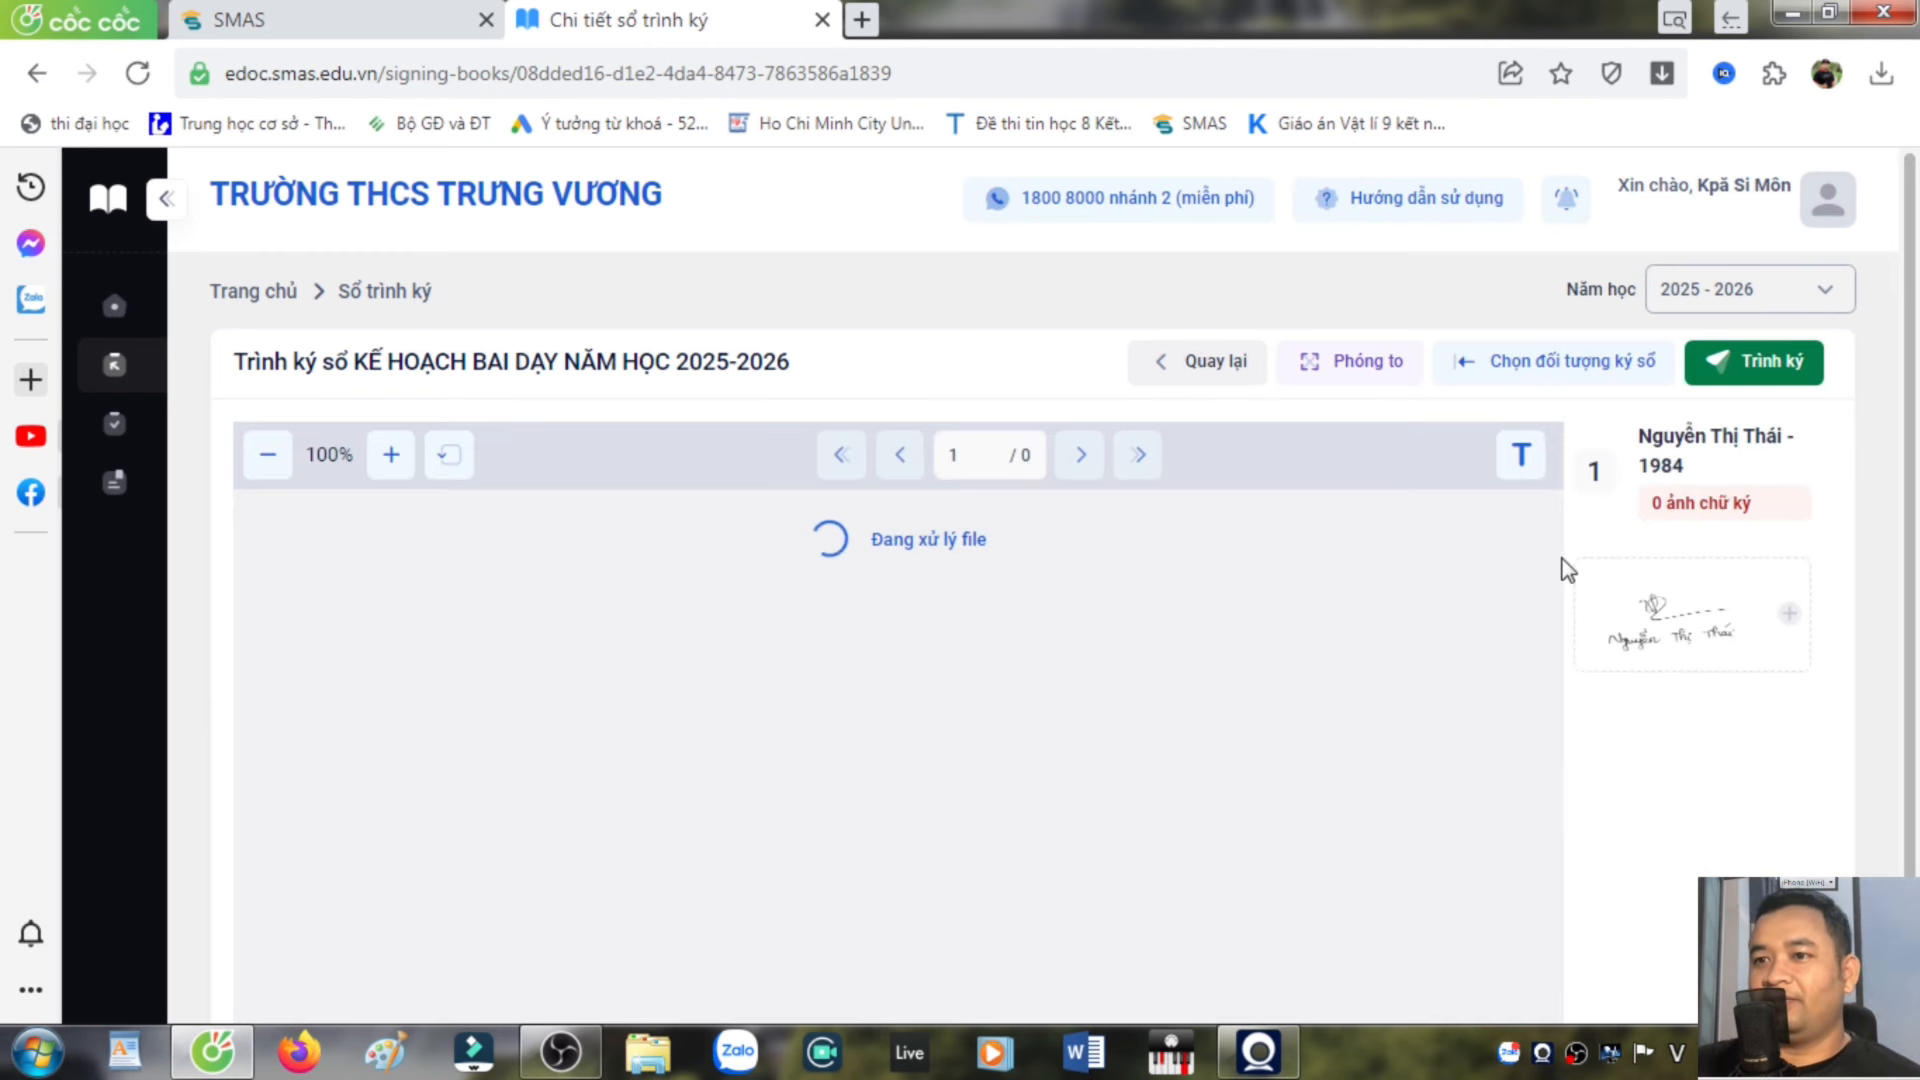
pyautogui.scroll(-10, 1352, 645)
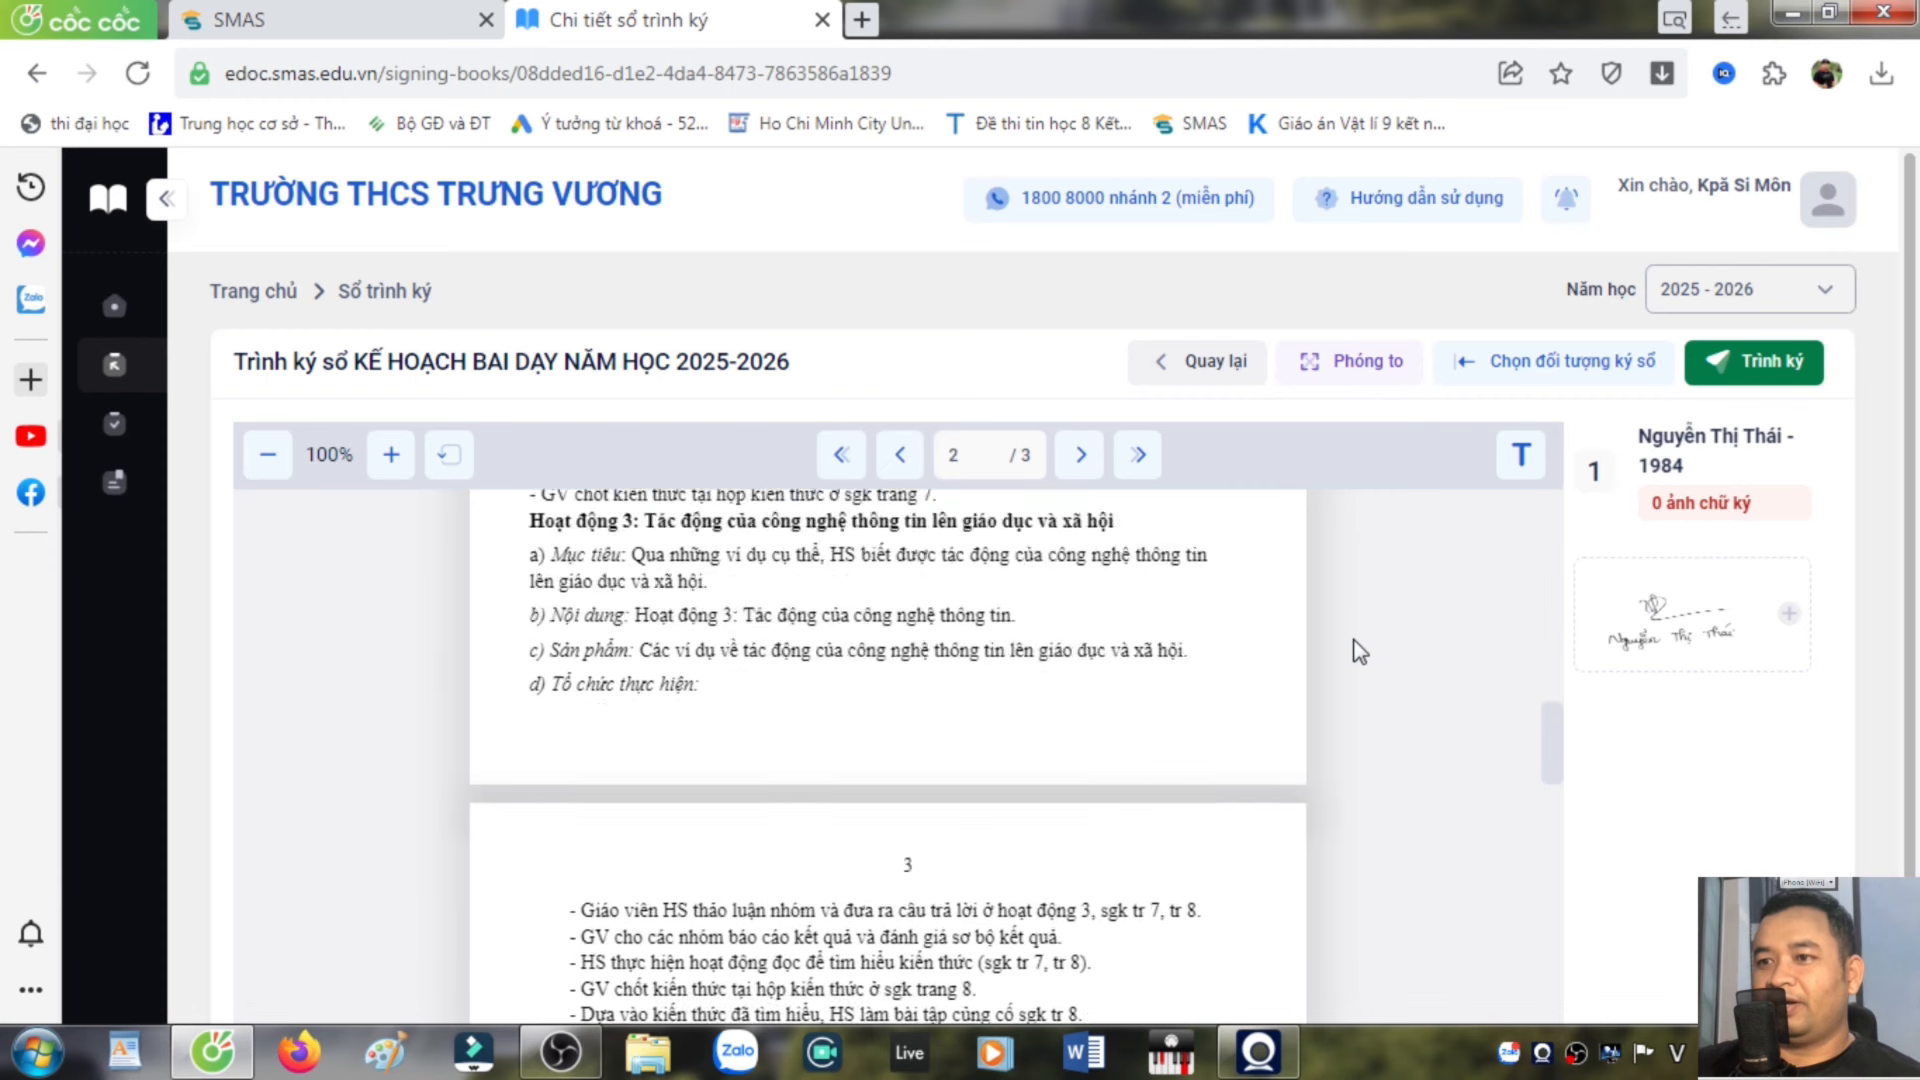
pyautogui.scroll(-5, 1354, 641)
pyautogui.moveTo(1735, 629)
pyautogui.mouseDown()
pyautogui.moveTo(1459, 730)
pyautogui.moveTo(1188, 785)
pyautogui.moveTo(1148, 766)
pyautogui.mouseUp()
pyautogui.click(1743, 362)
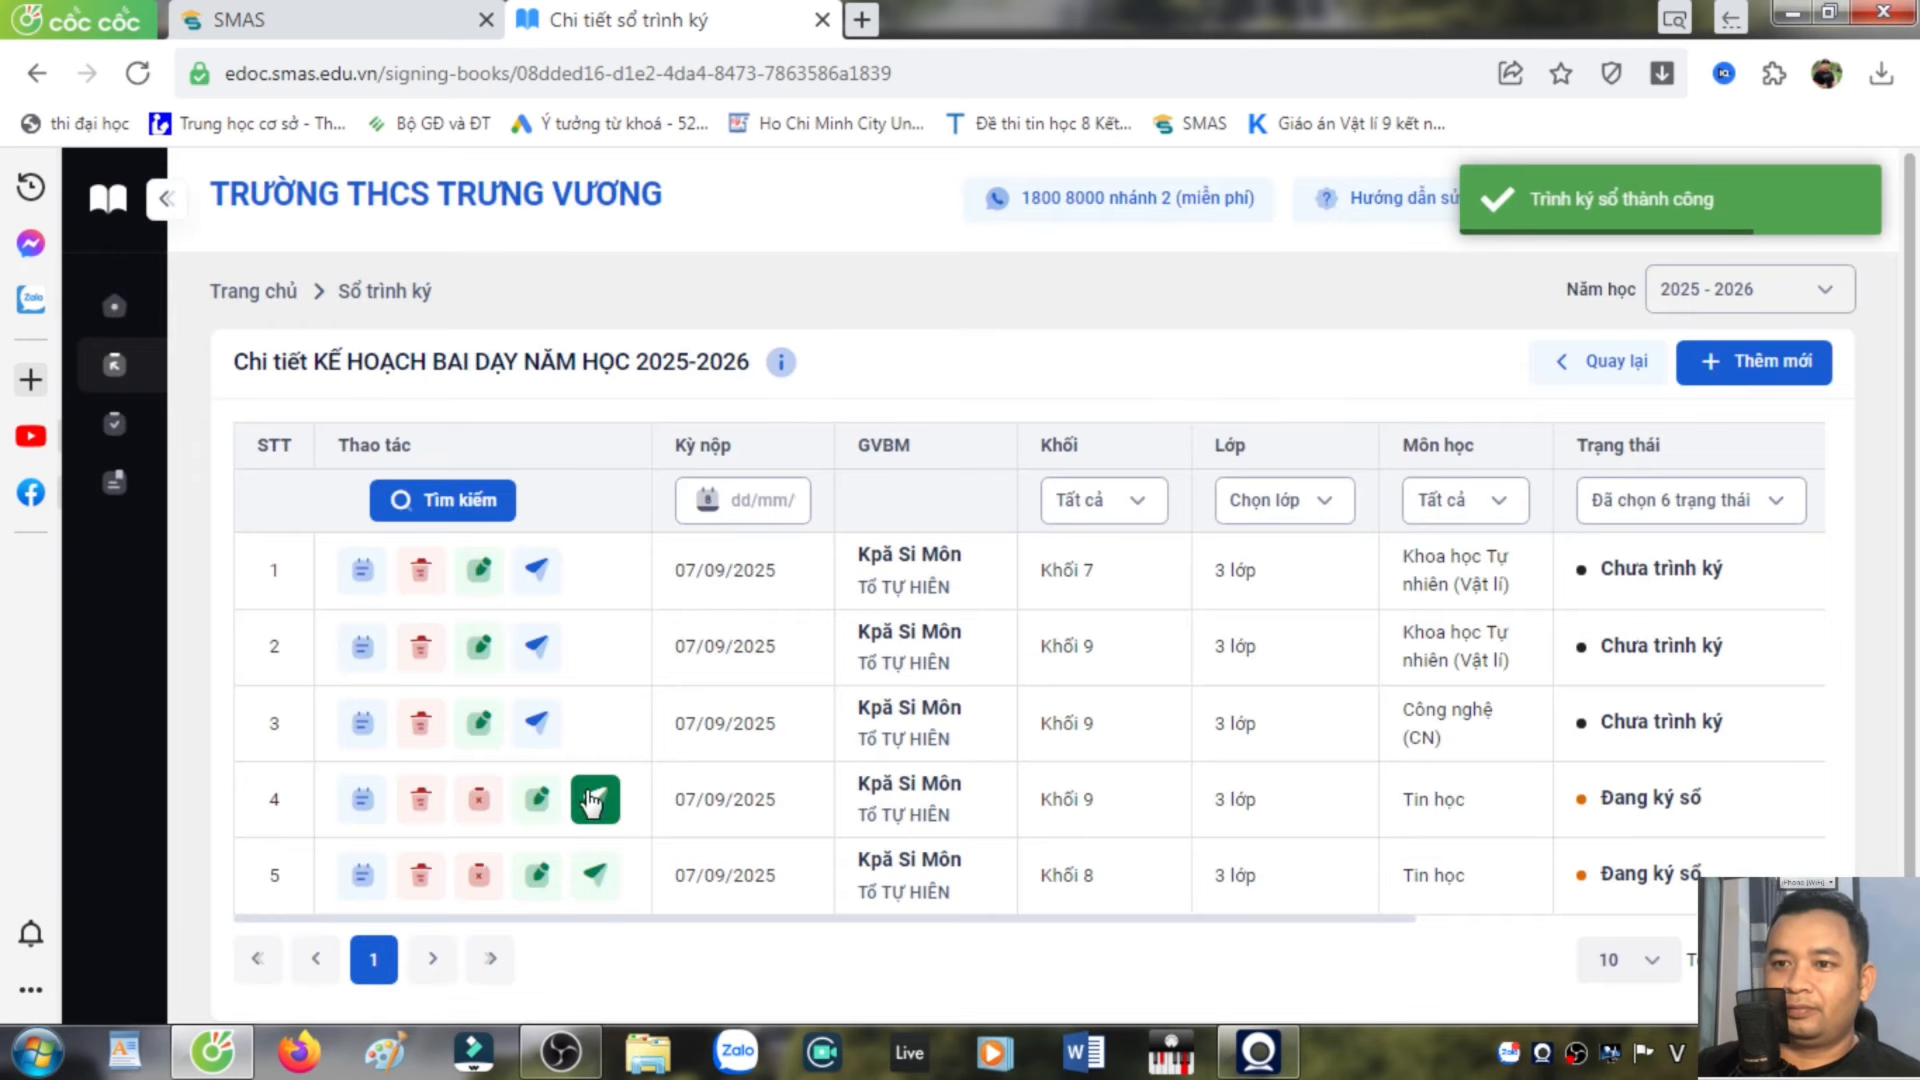
# Start the signing request for the Khối 9 Công nghệ (CN) submission and add the same subject-group manager as signer
pyautogui.click(541, 733)
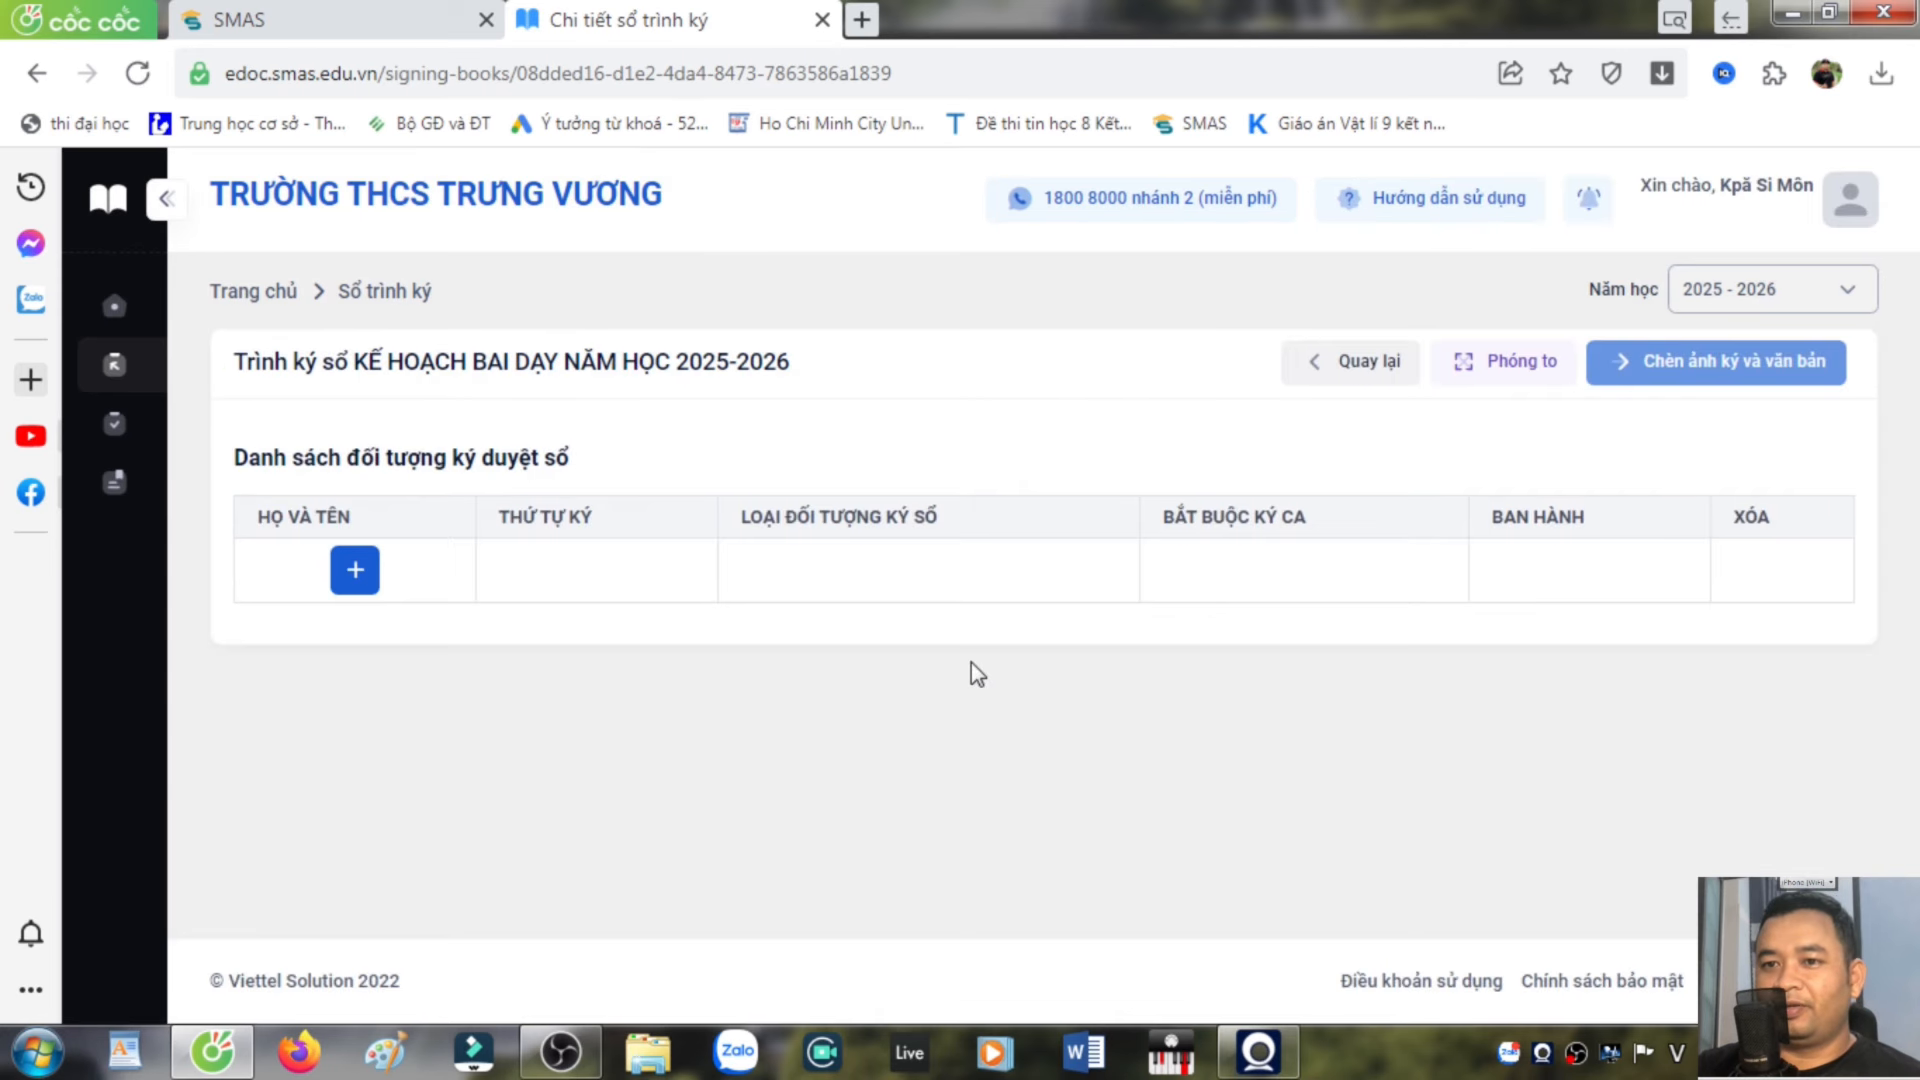
pyautogui.click(354, 572)
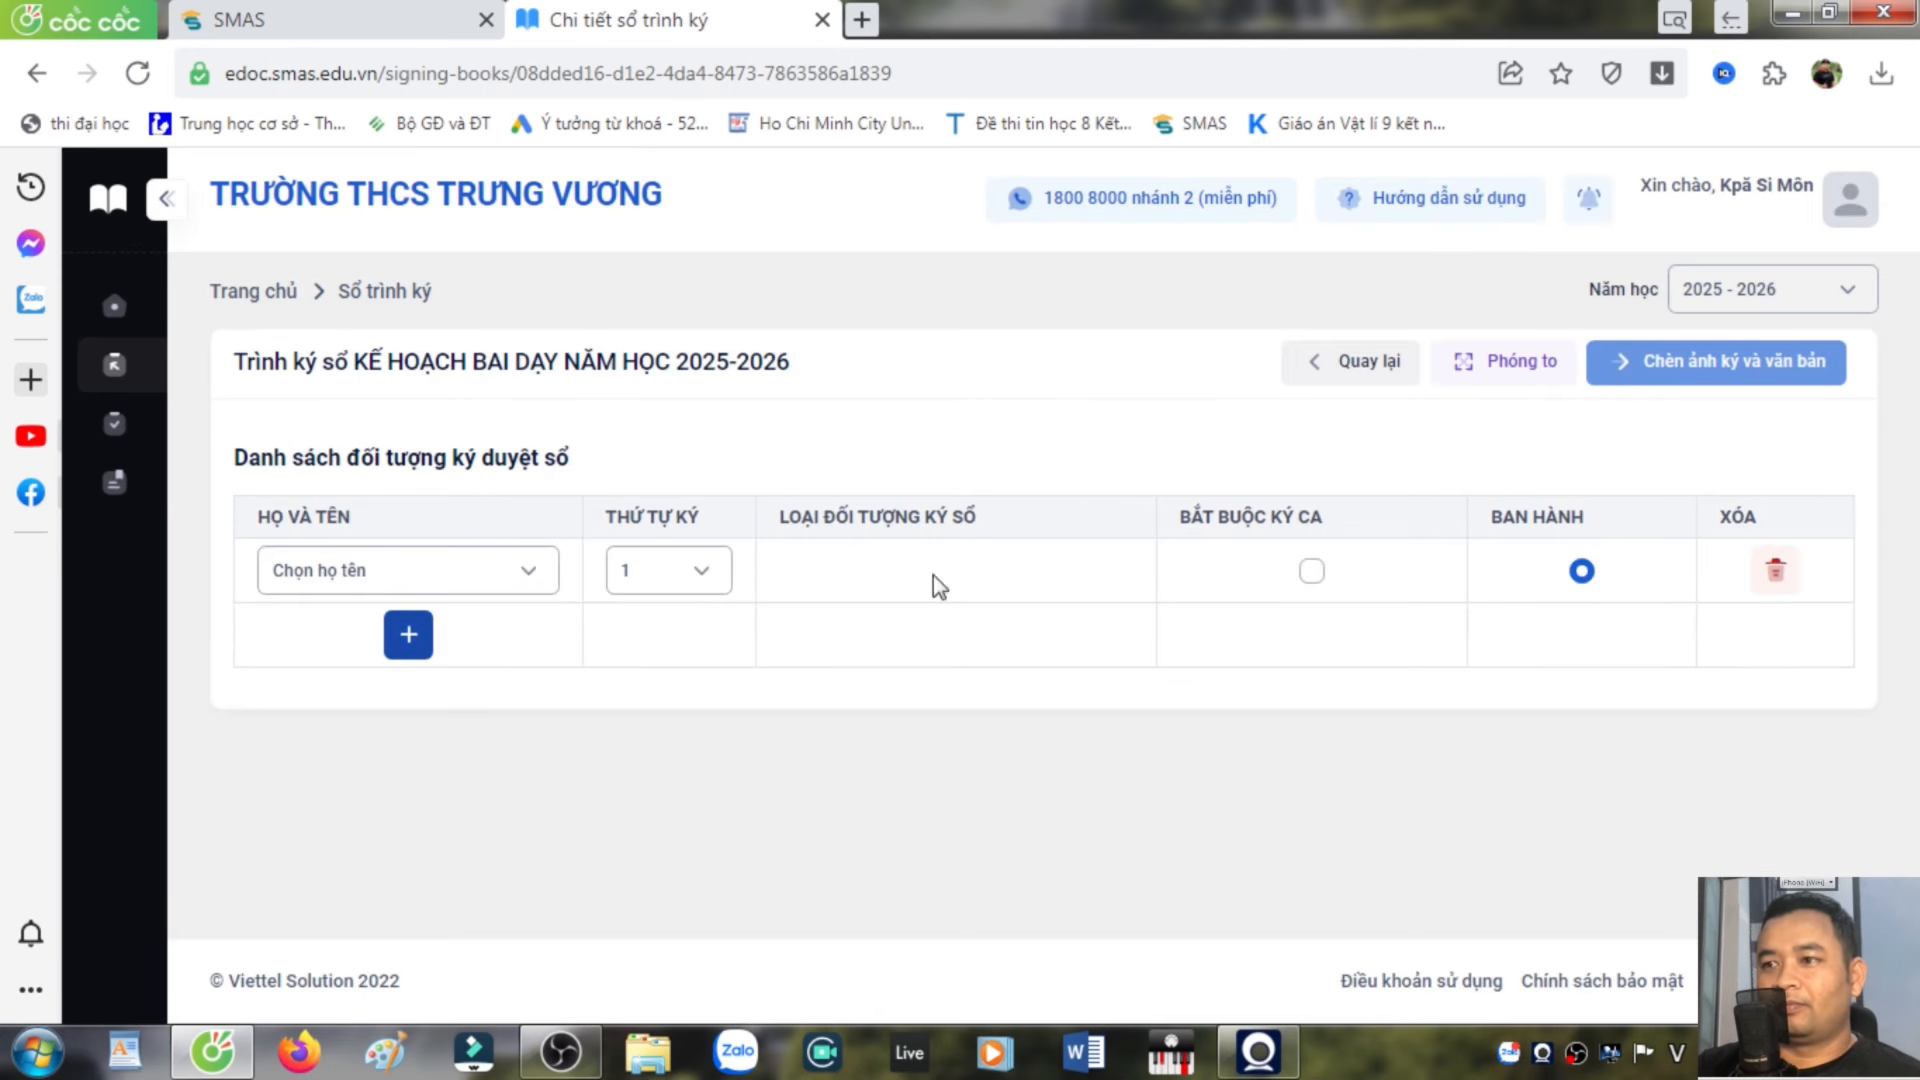
pyautogui.click(443, 572)
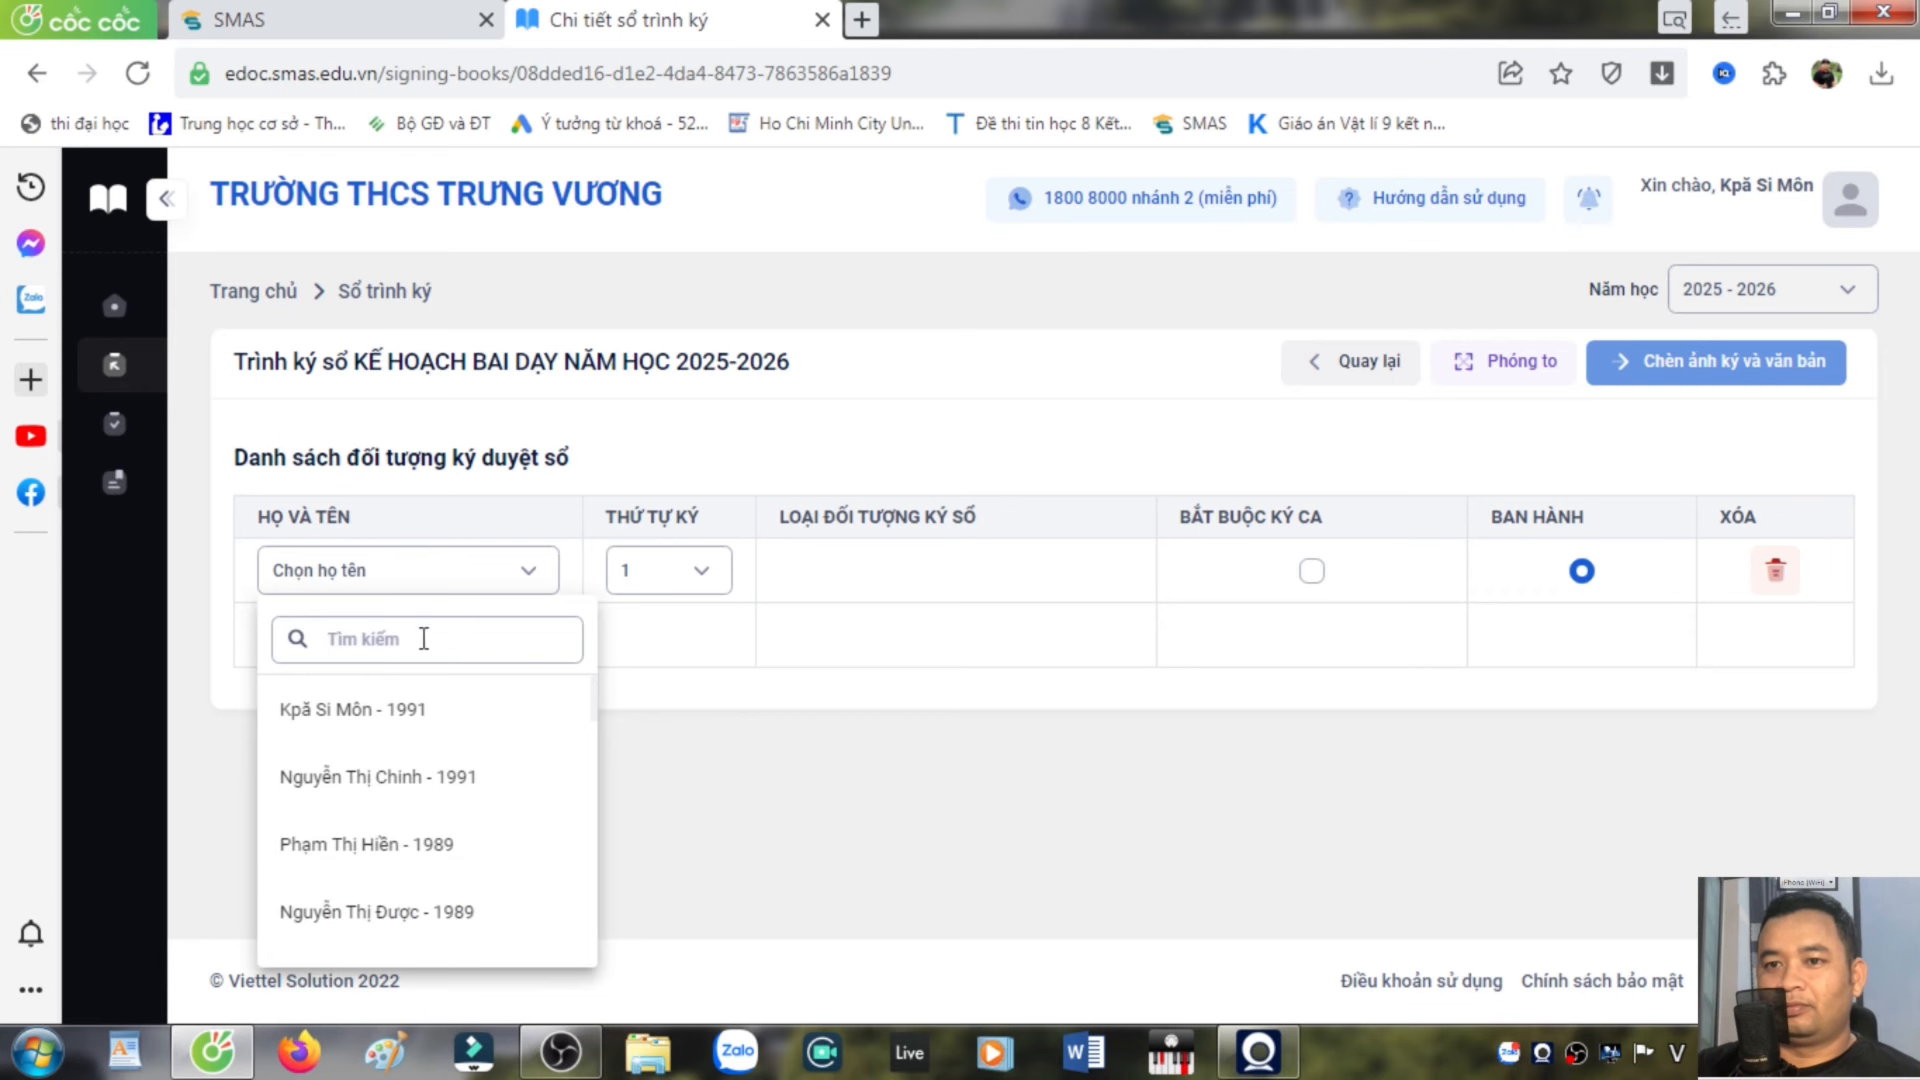
pyautogui.write('th')
pyautogui.write('ai')
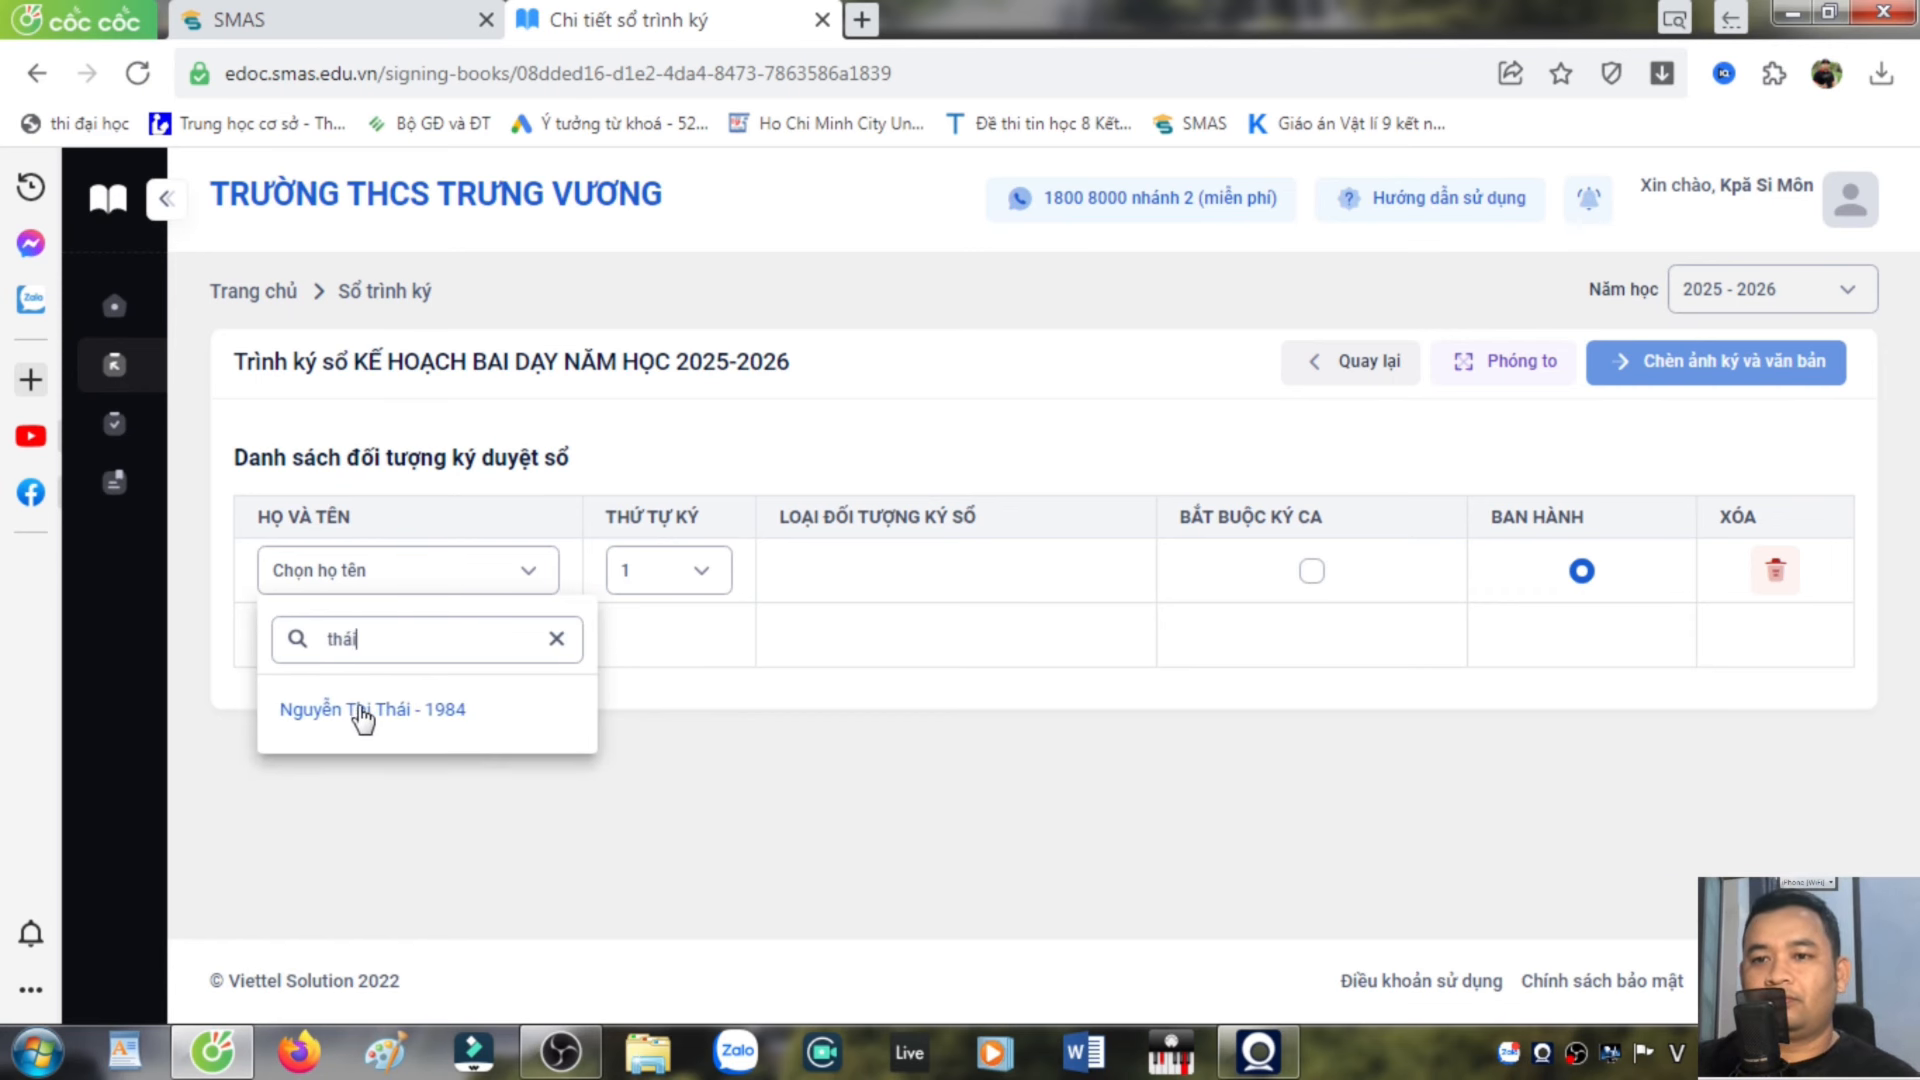
pyautogui.click(362, 711)
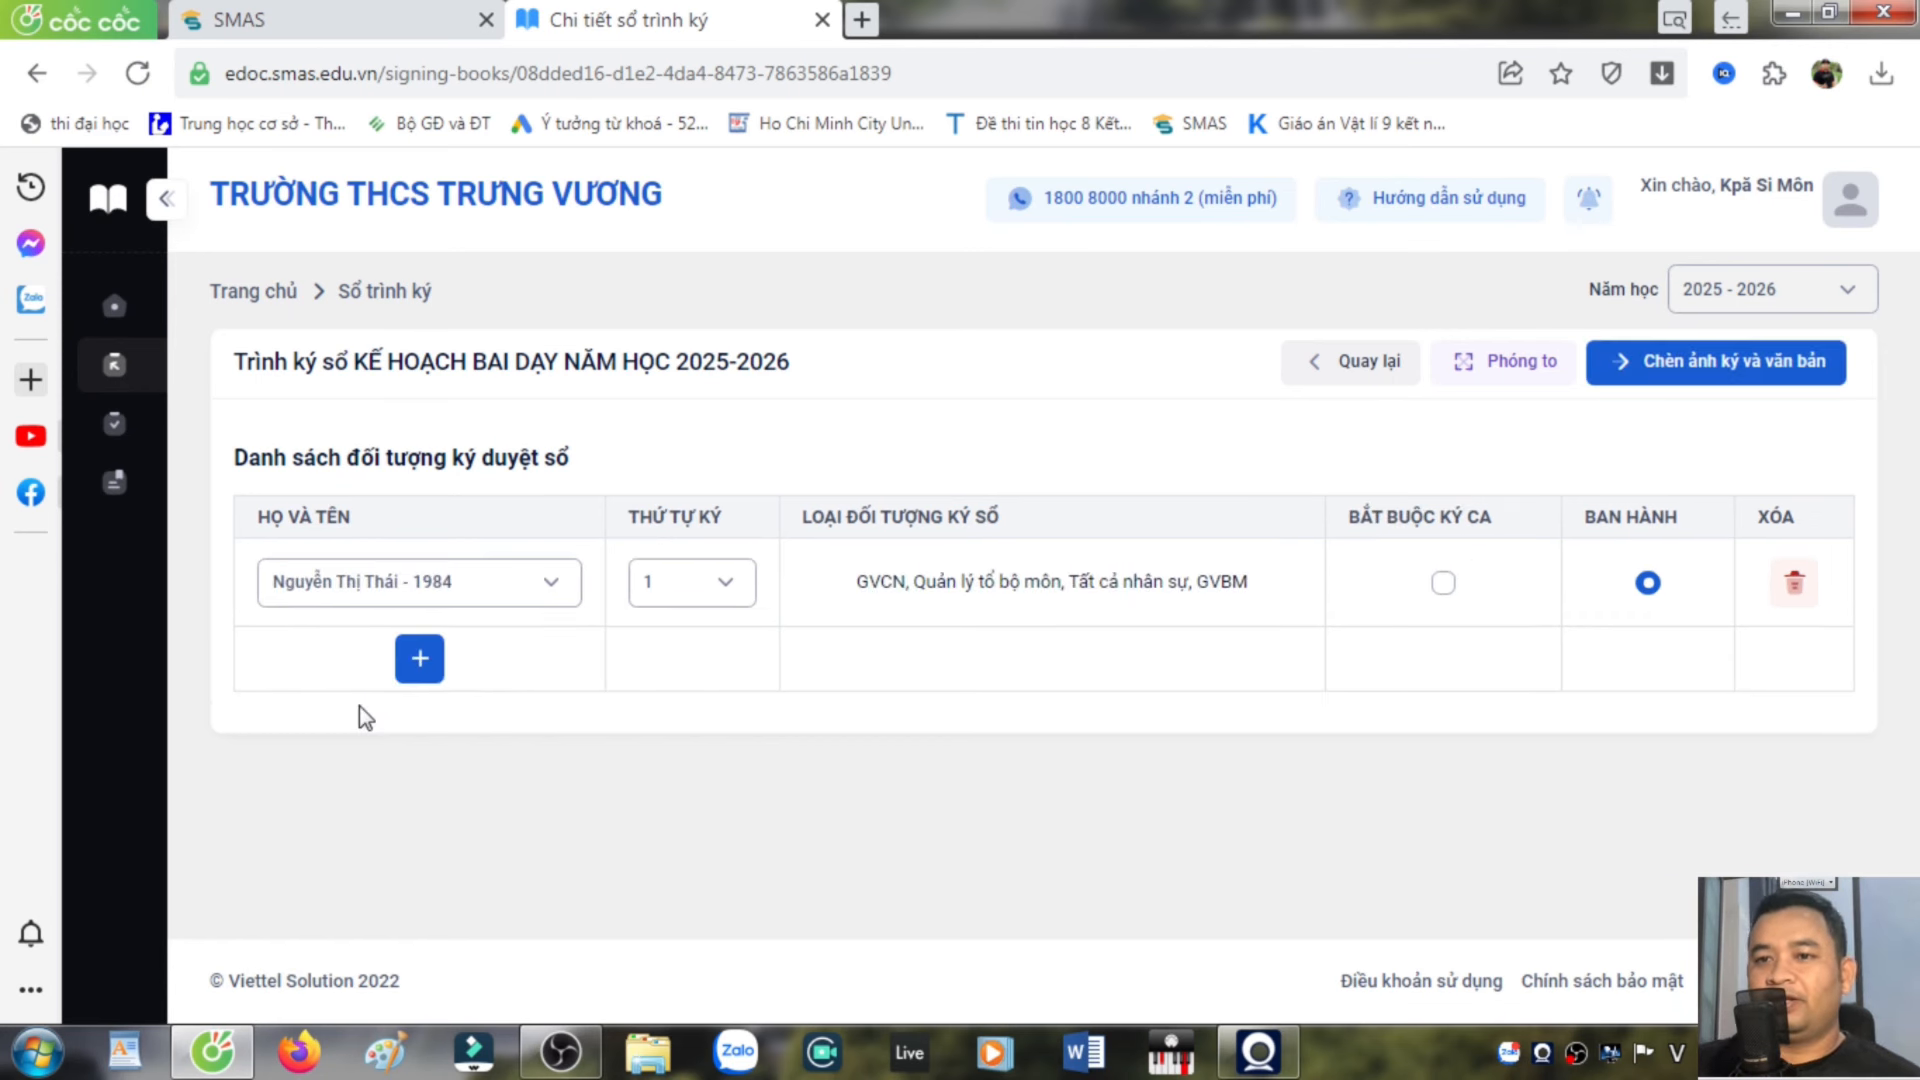
# Position the signature image directly under Tổ chuyên môn at the end of the Công nghệ document and submit it for signing
pyautogui.click(1731, 368)
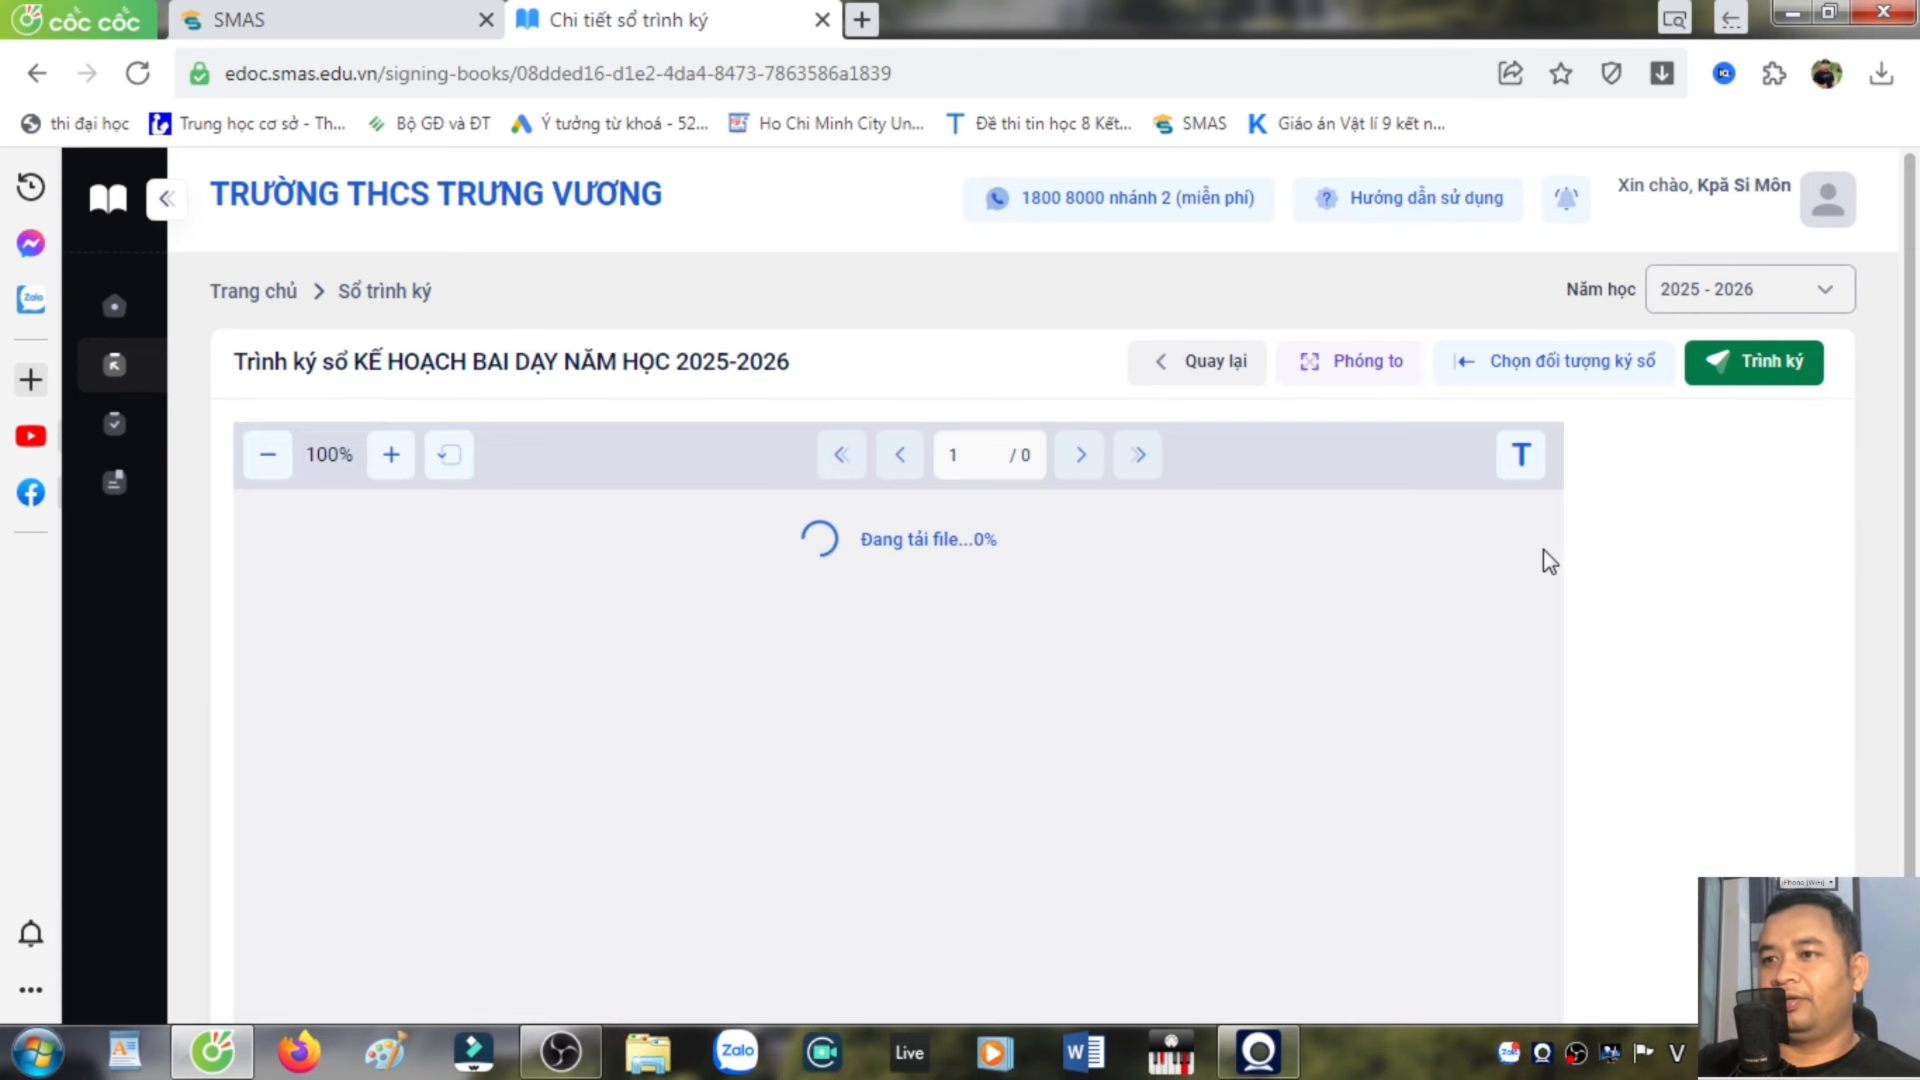
pyautogui.scroll(-15, 1540, 598)
pyautogui.scroll(-12, 1531, 610)
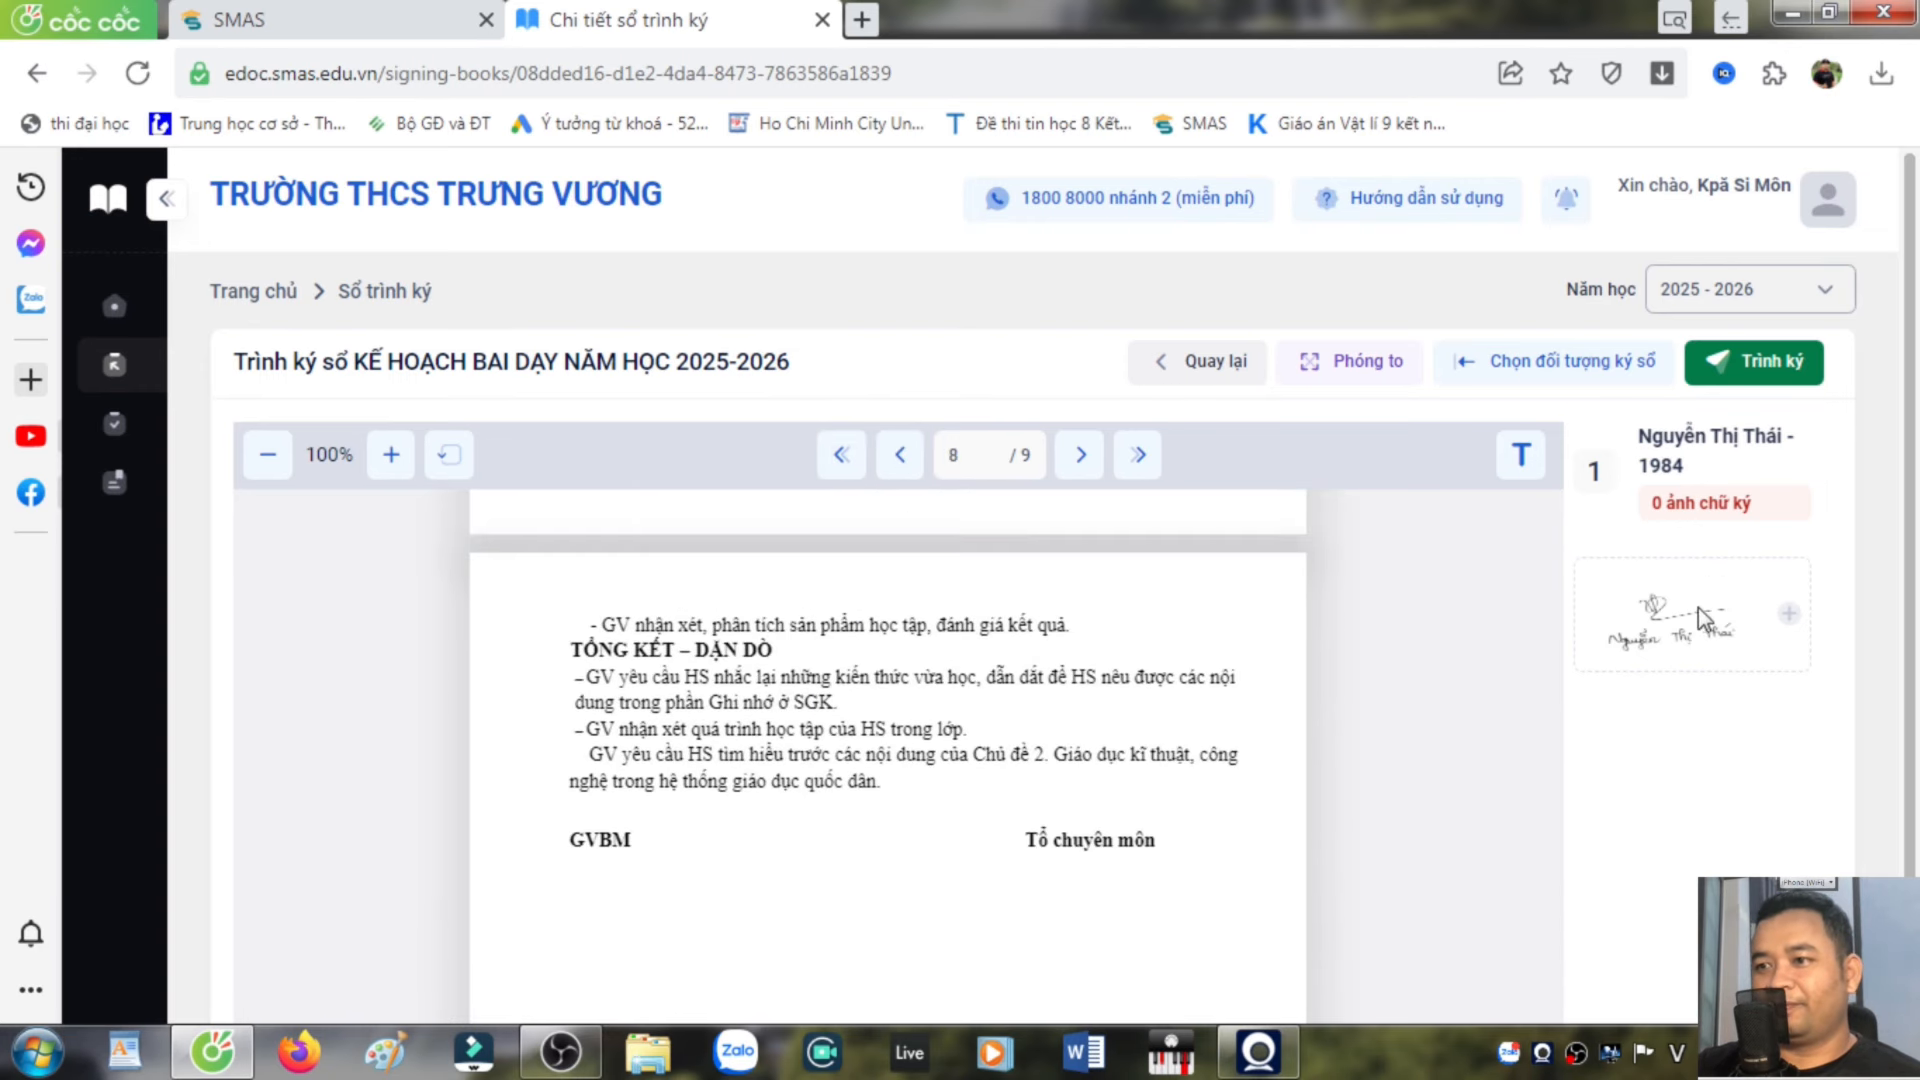
pyautogui.moveTo(1698, 608)
pyautogui.mouseDown()
pyautogui.moveTo(1554, 733)
pyautogui.moveTo(1125, 943)
pyautogui.mouseUp()
pyautogui.moveTo(1090, 935); pyautogui.dragTo(1111, 891)
pyautogui.click(1111, 891)
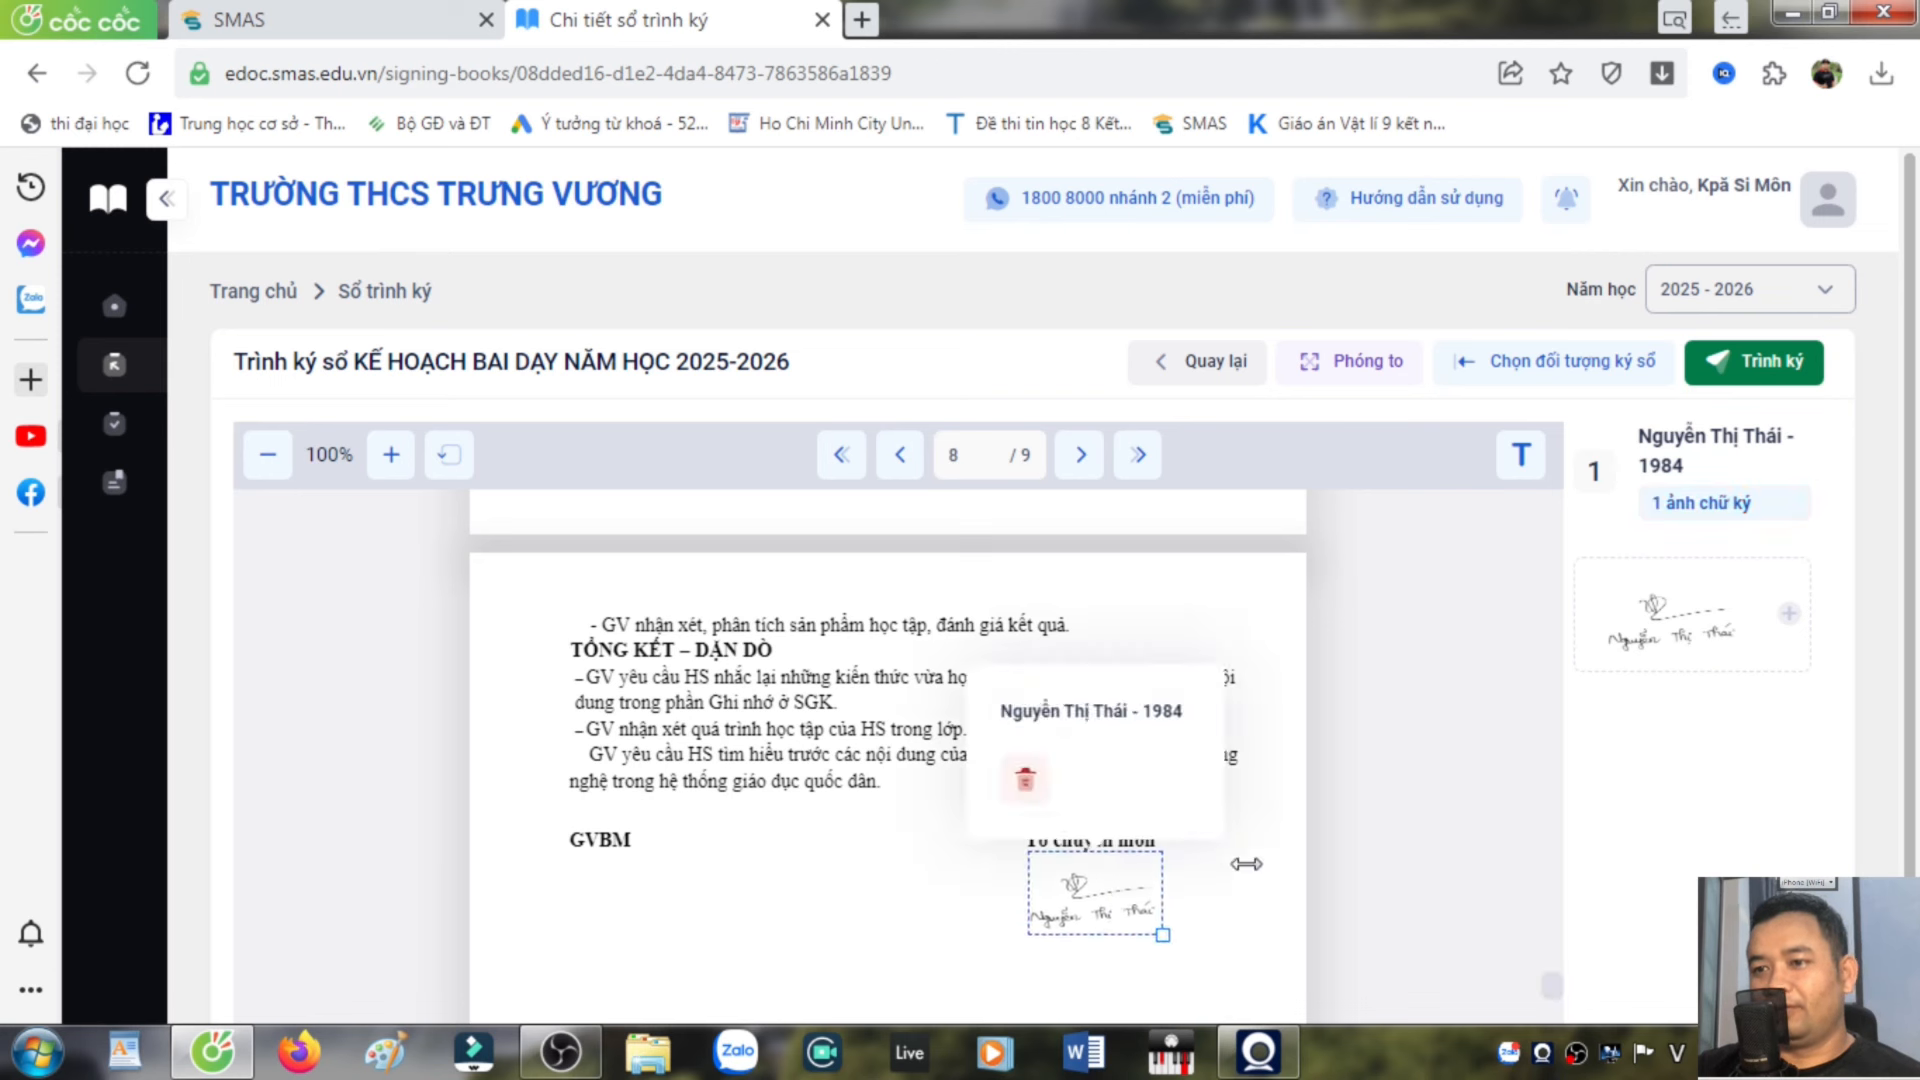
pyautogui.click(1716, 384)
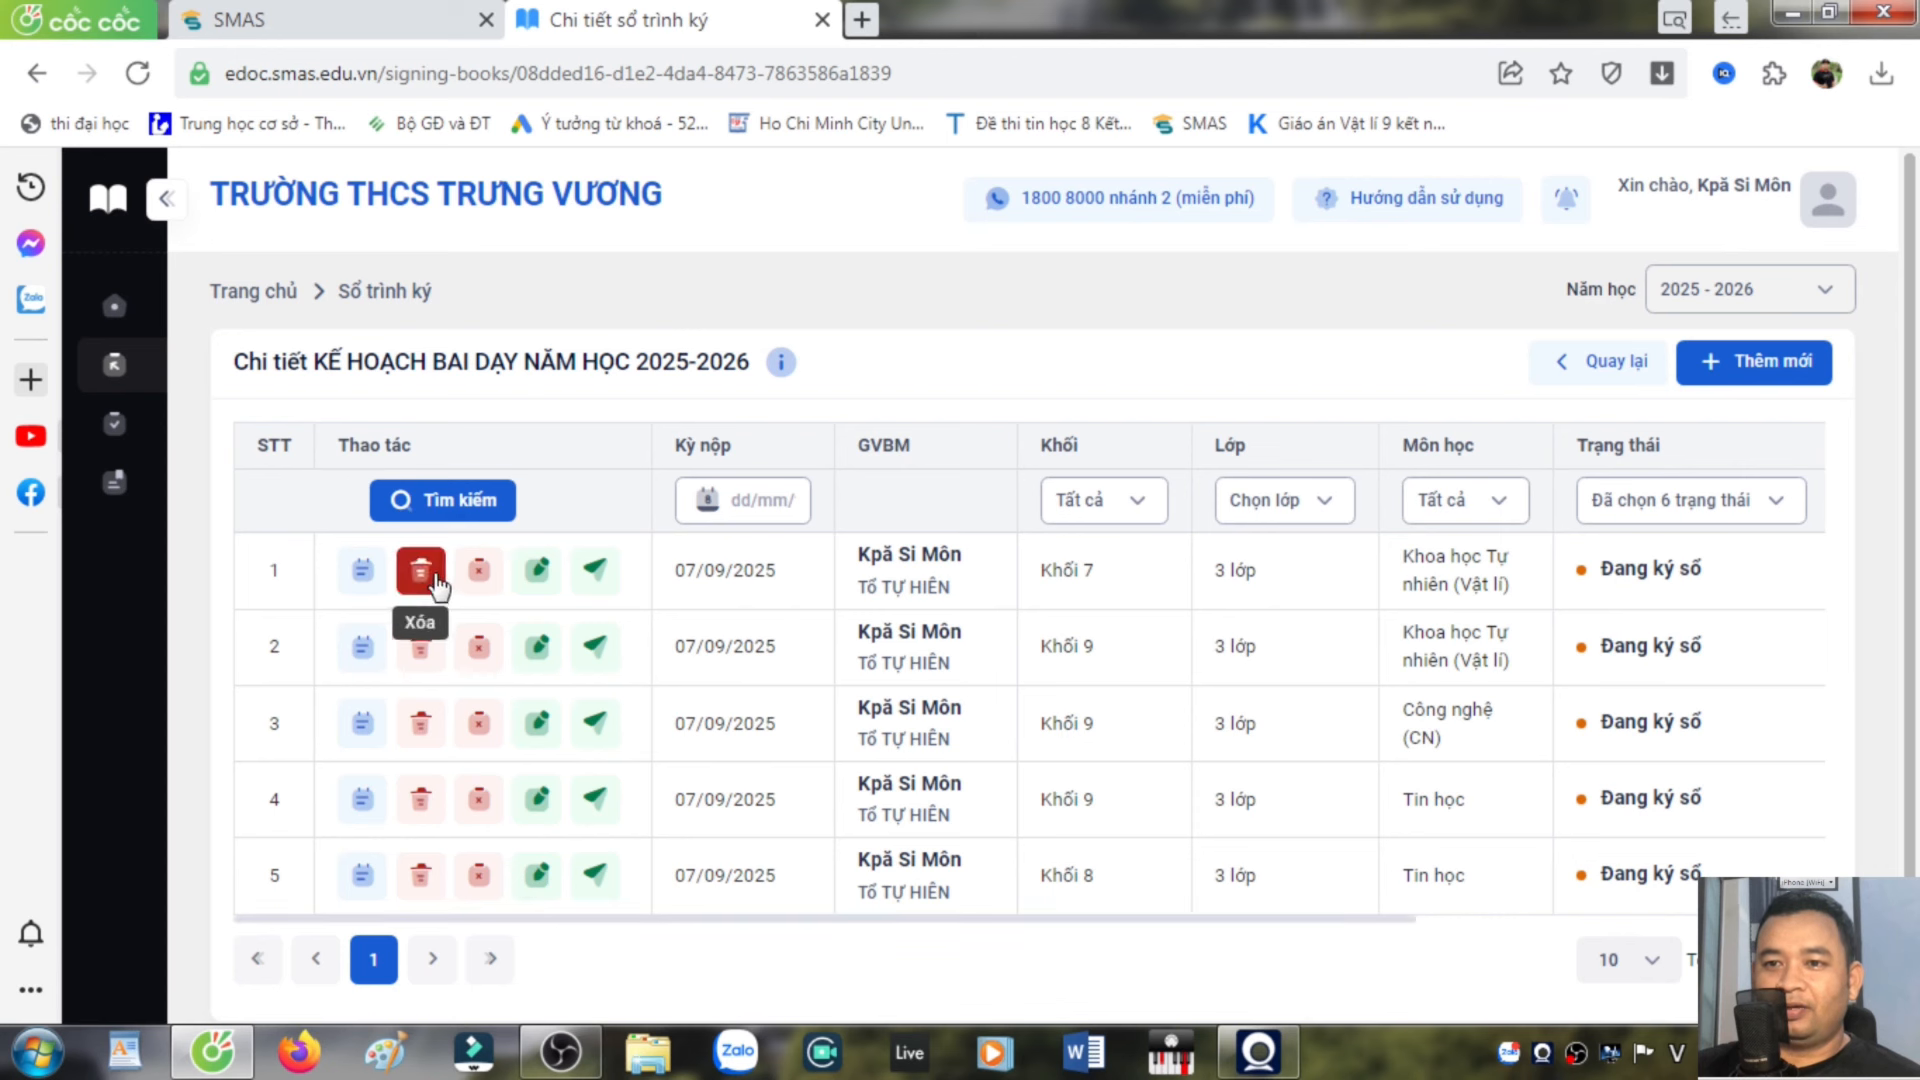
# Review the Khối 7 Vật lí submission's details, including its attached file and signing and issuing information, and close them
pyautogui.click(370, 577)
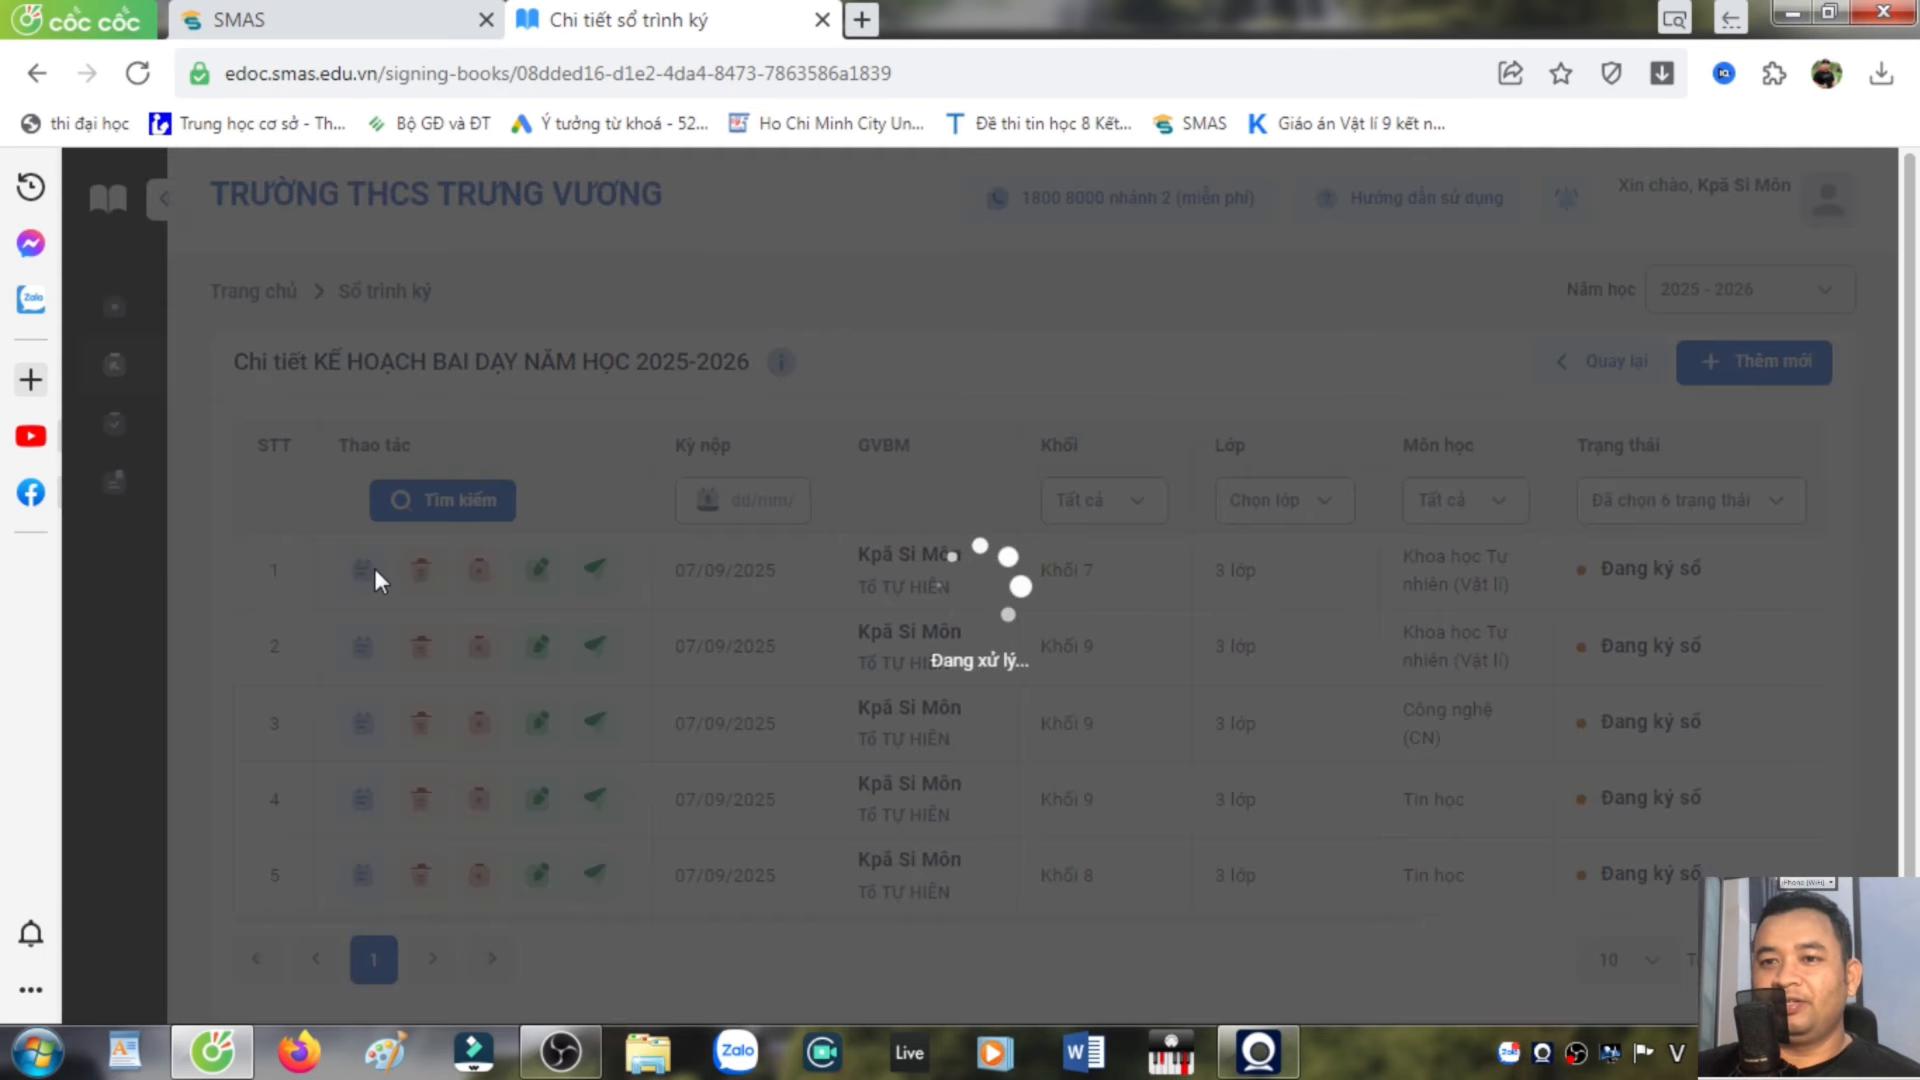
pyautogui.scroll(-5, 898, 600)
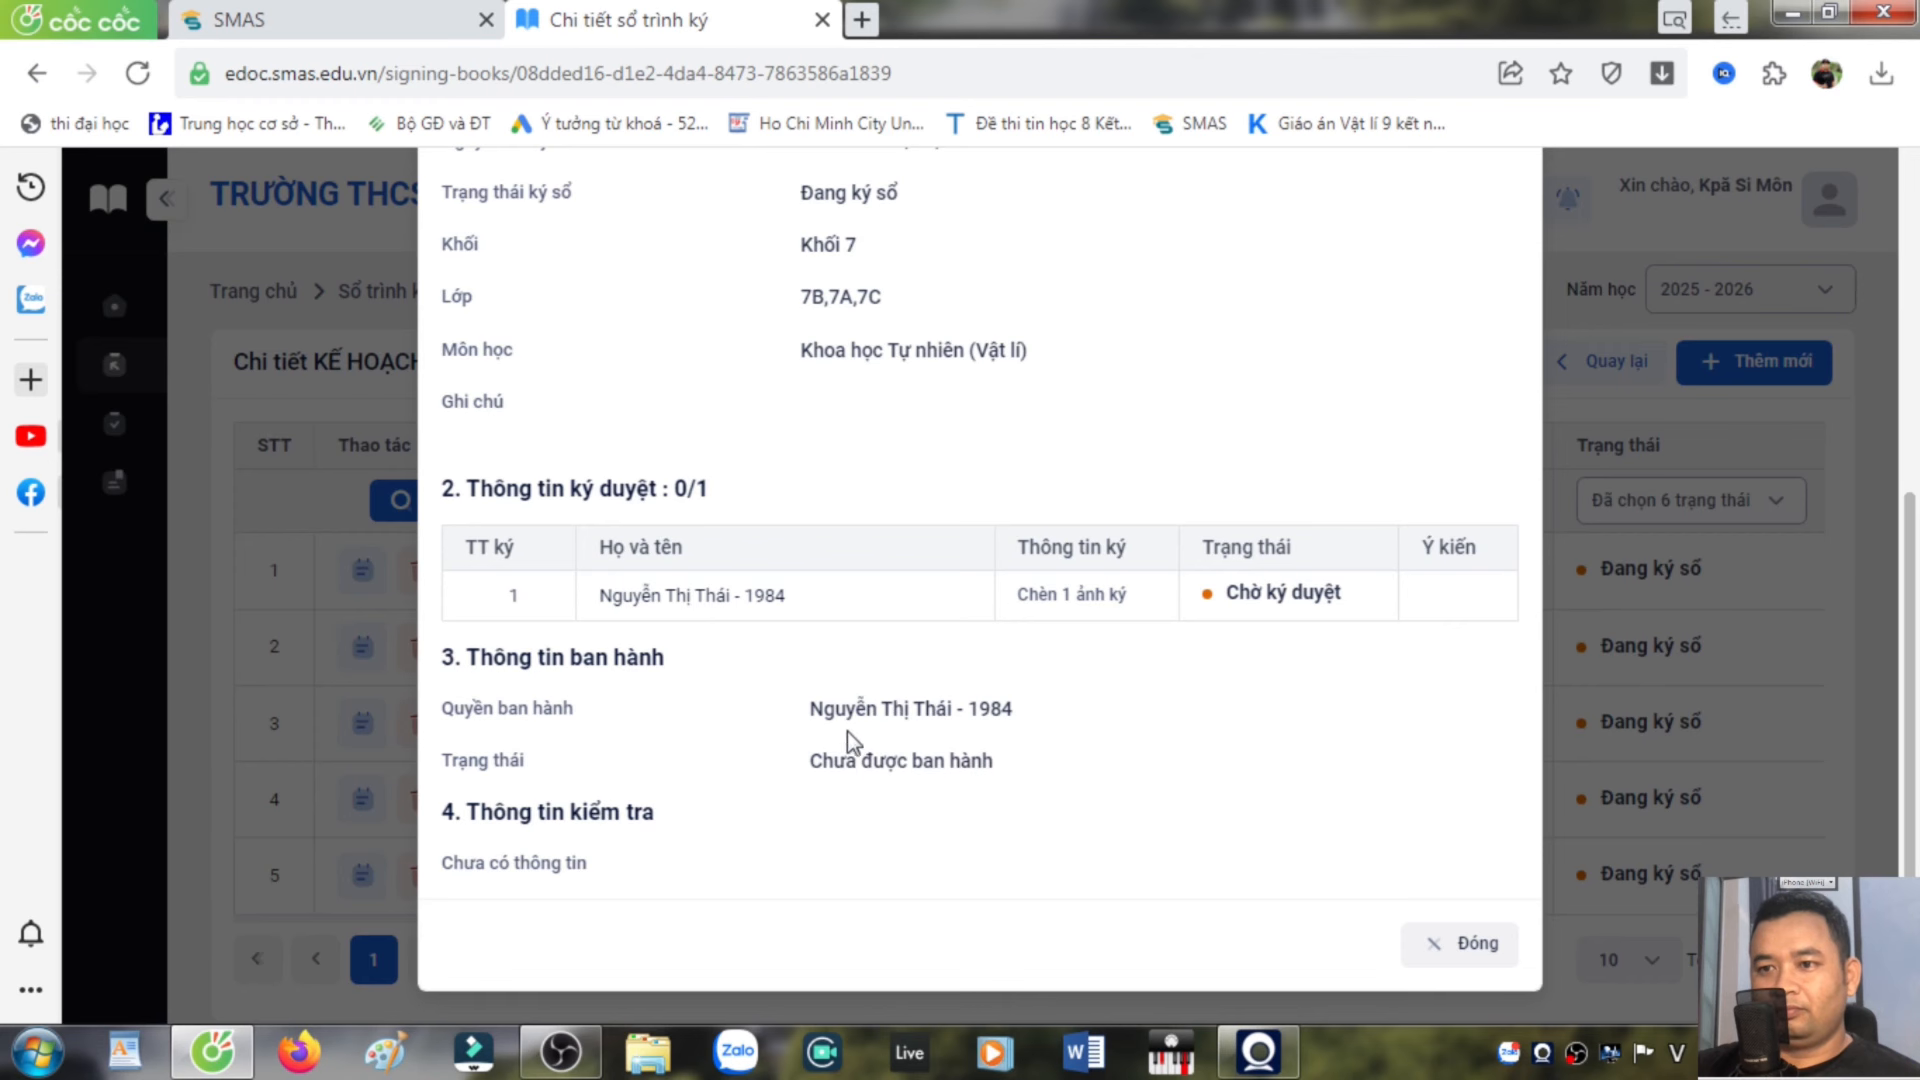
pyautogui.scroll(5, 826, 748)
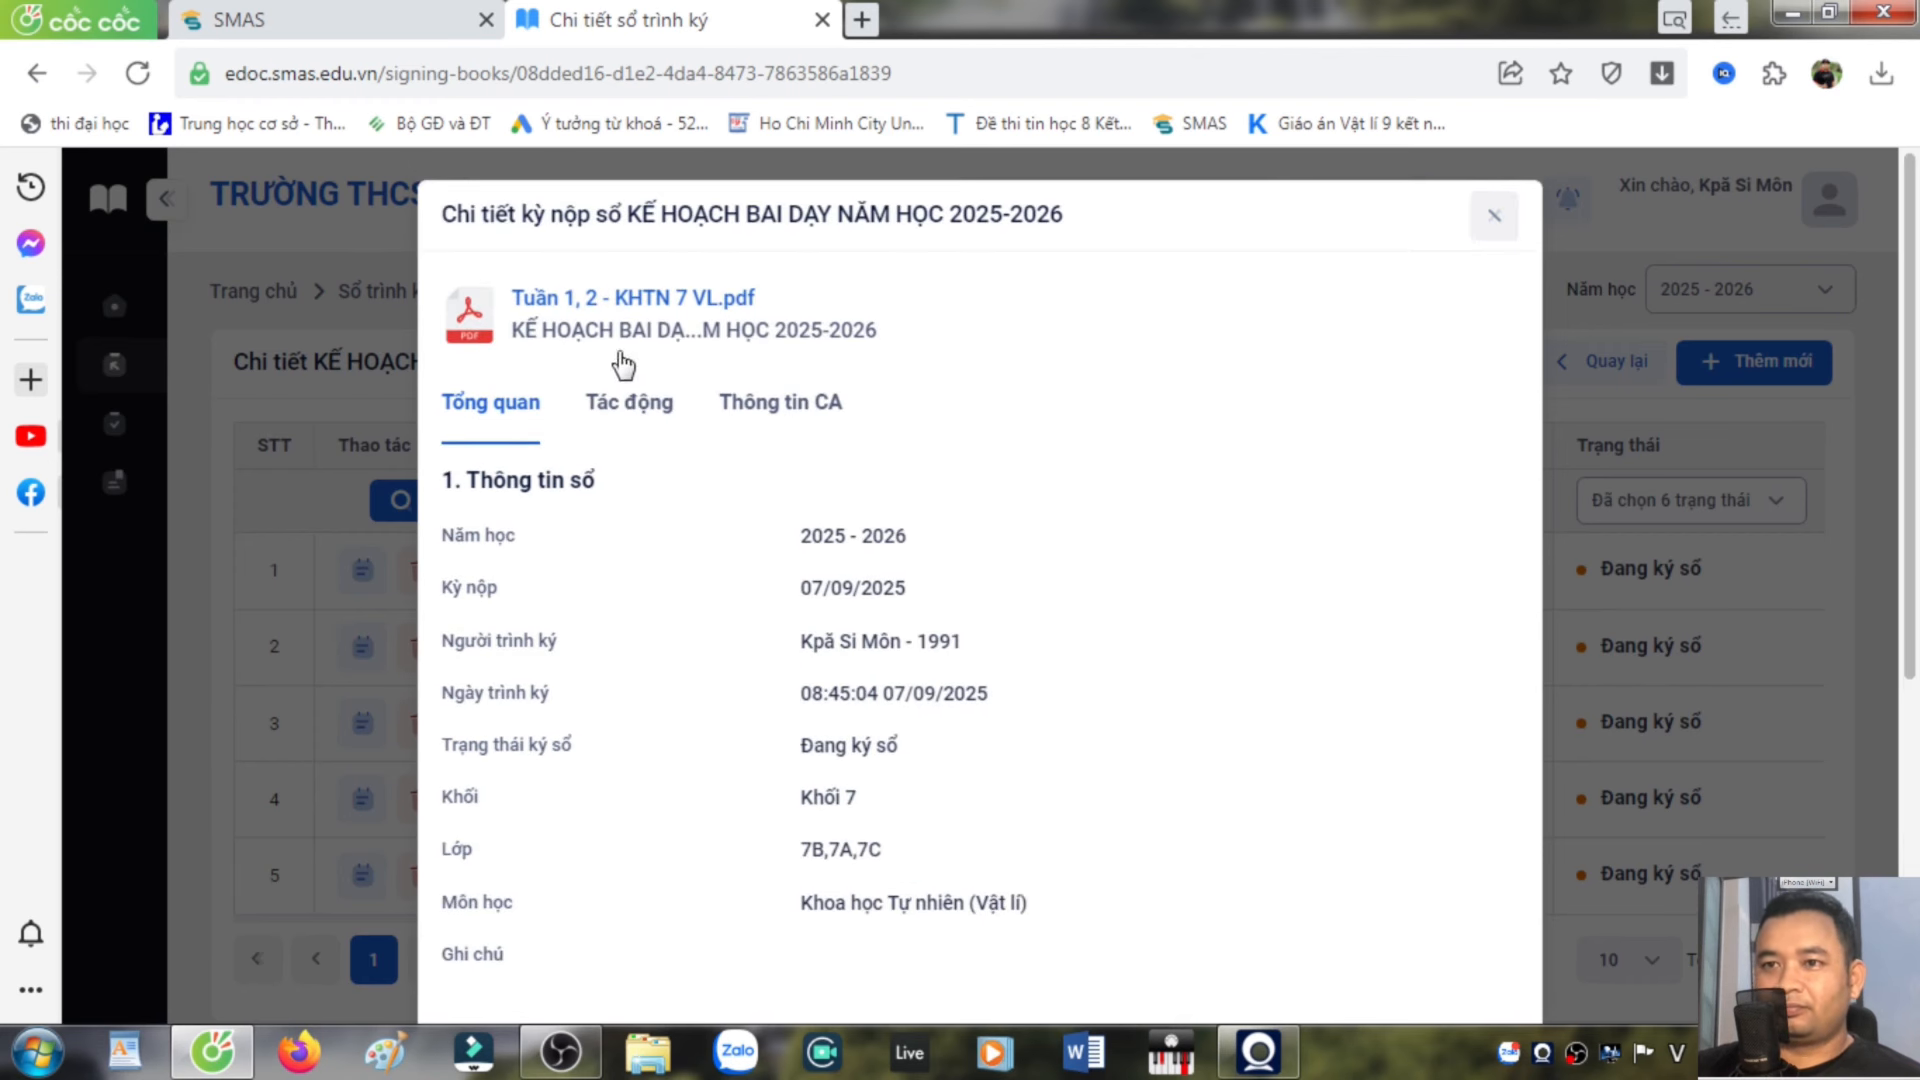
pyautogui.click(1495, 217)
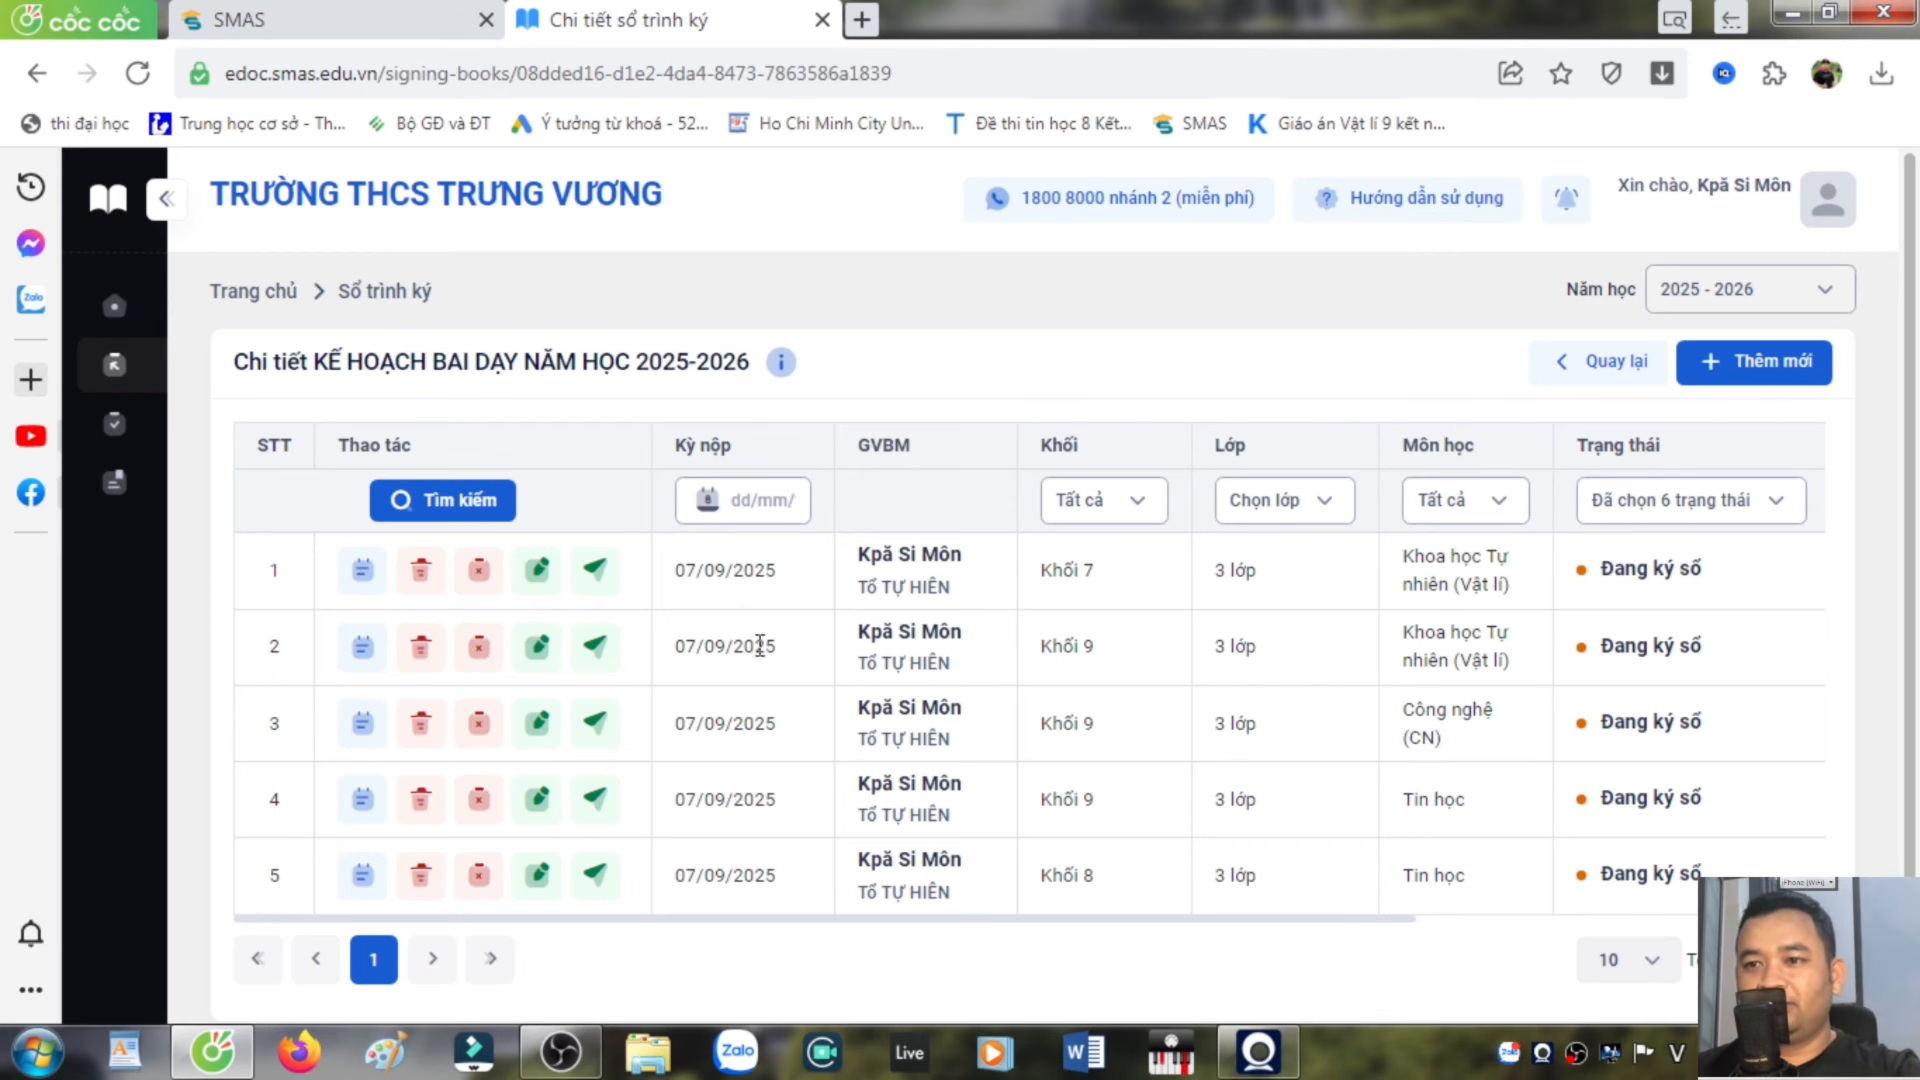
pyautogui.scroll(-1, 824, 682)
pyautogui.scroll(1, 821, 695)
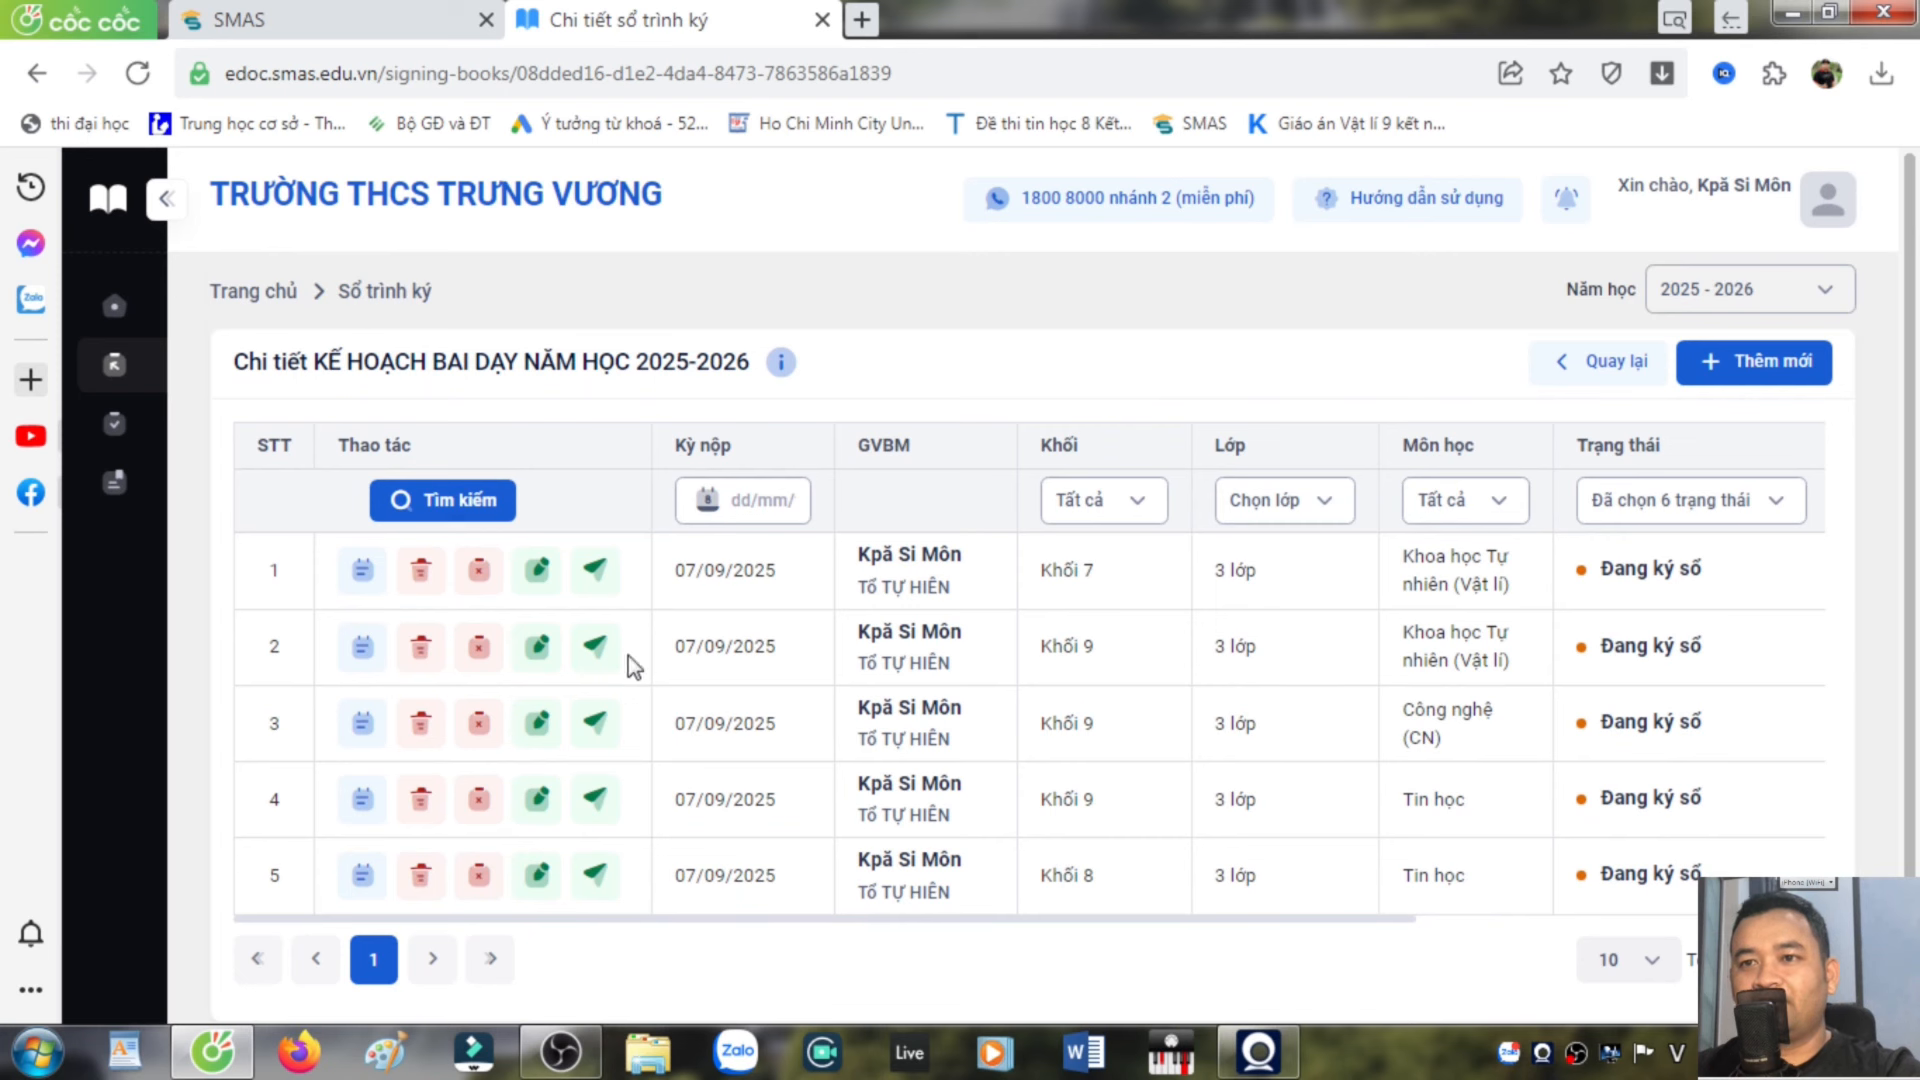